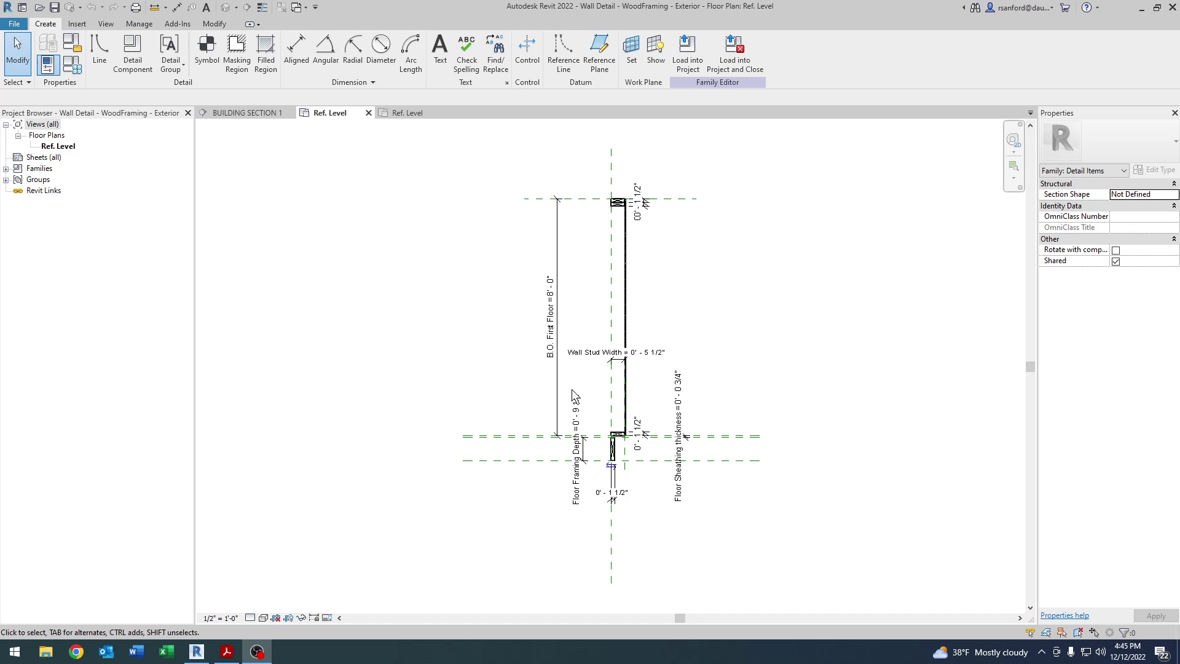
In Building Section 1, select the wall detail at the floor junction, then clear the selection
click(231, 112)
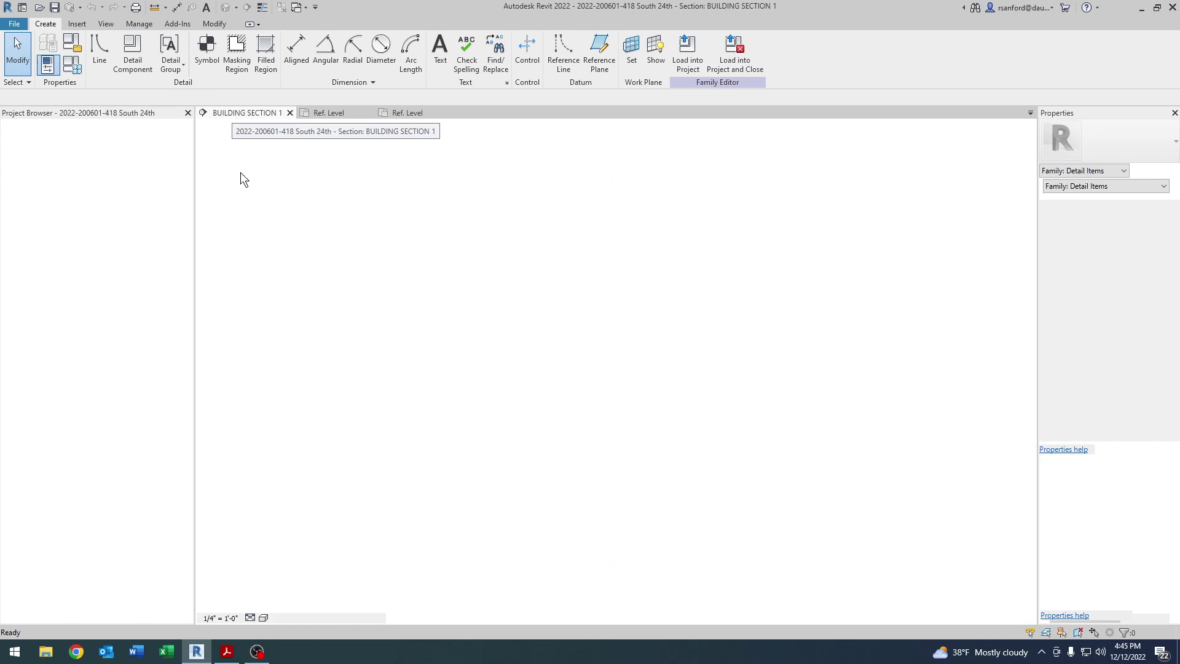
scroll(483, 445, down, 3)
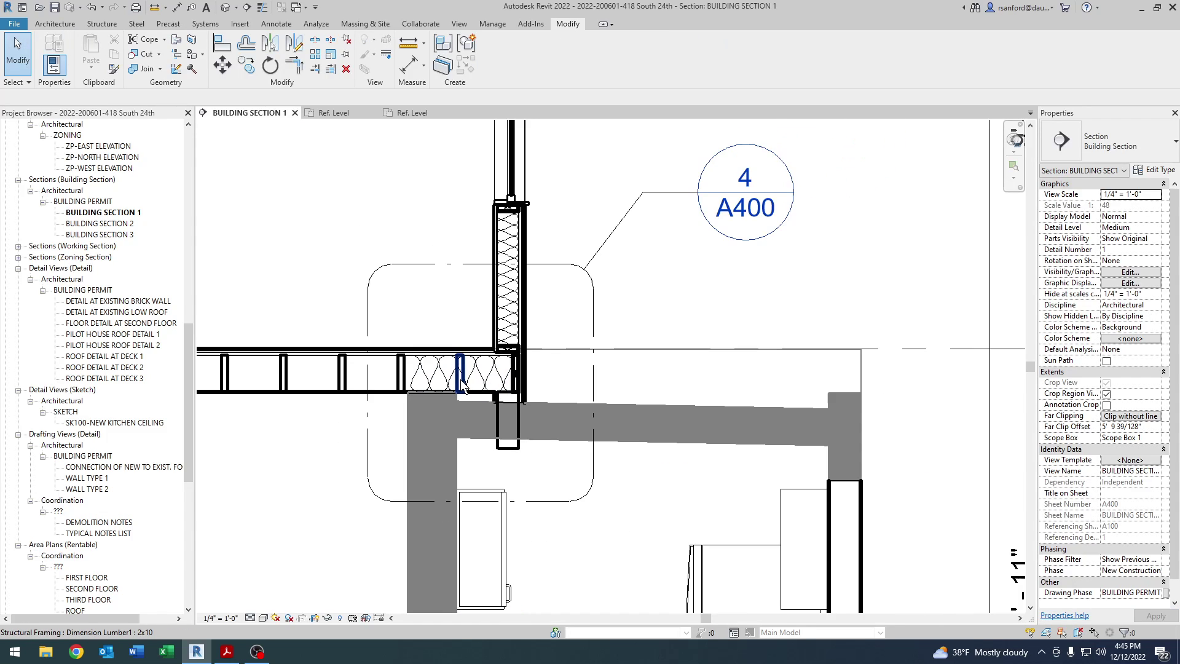
click(521, 323)
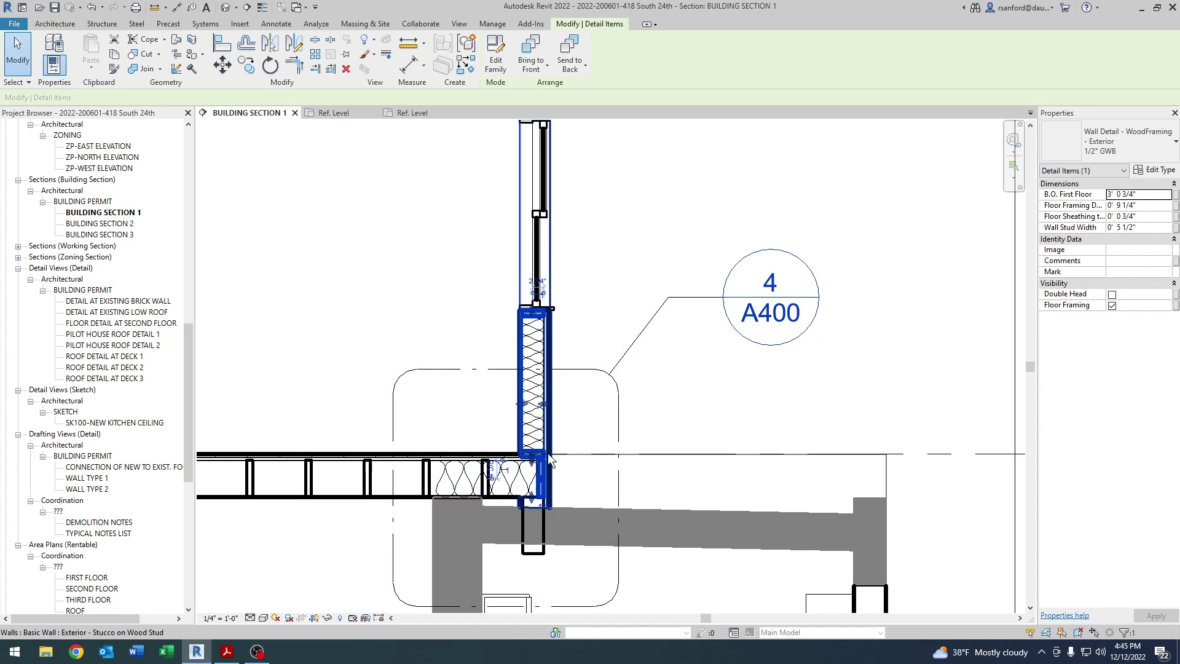
key(Escape)
Check the family's Ref. Level plan, then reselect the section's wall detail to show its parameters
click(332, 113)
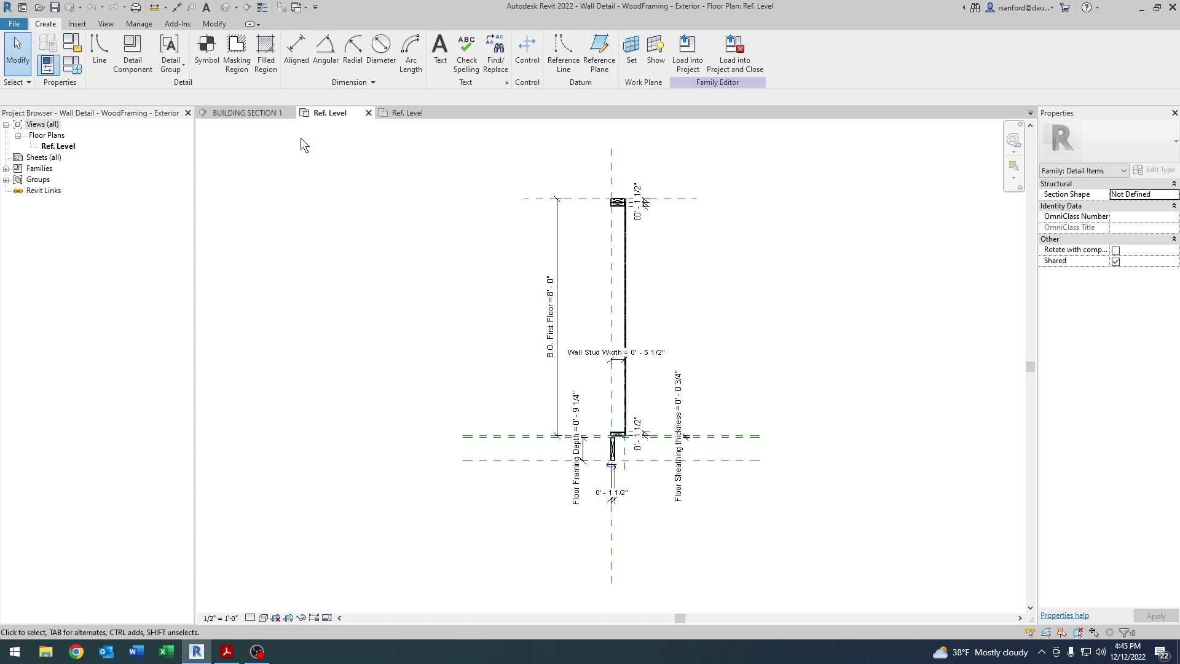
click(256, 113)
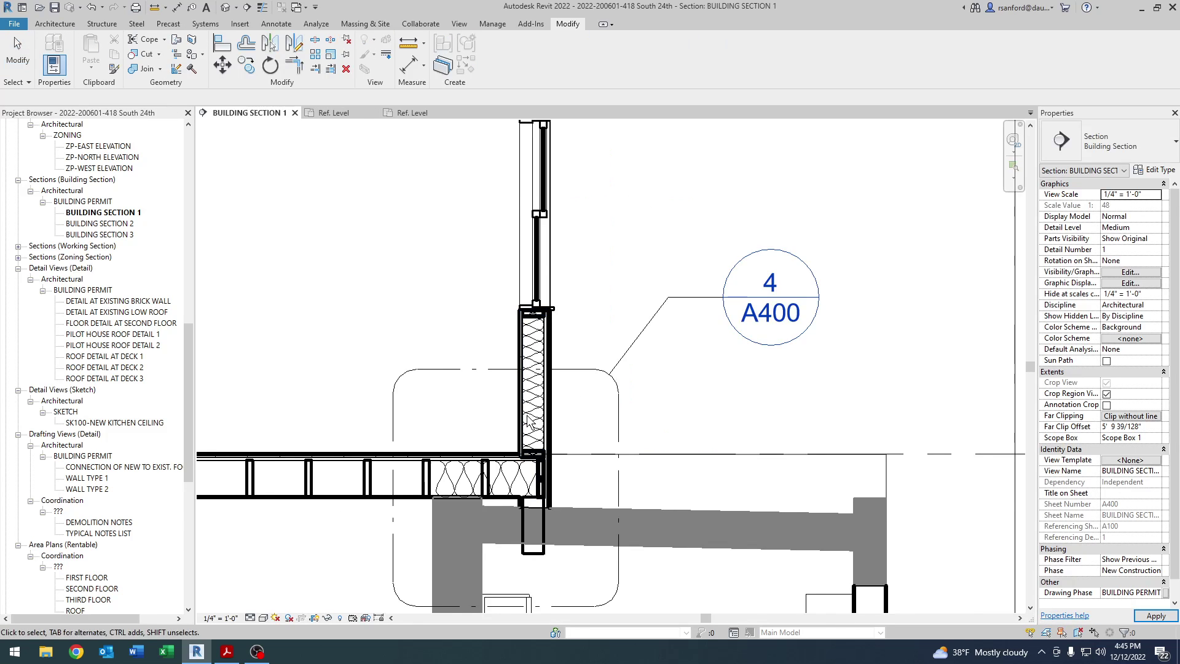
scroll(664, 485, down, 3)
scroll(664, 486, up, 2)
scroll(624, 464, up, 3)
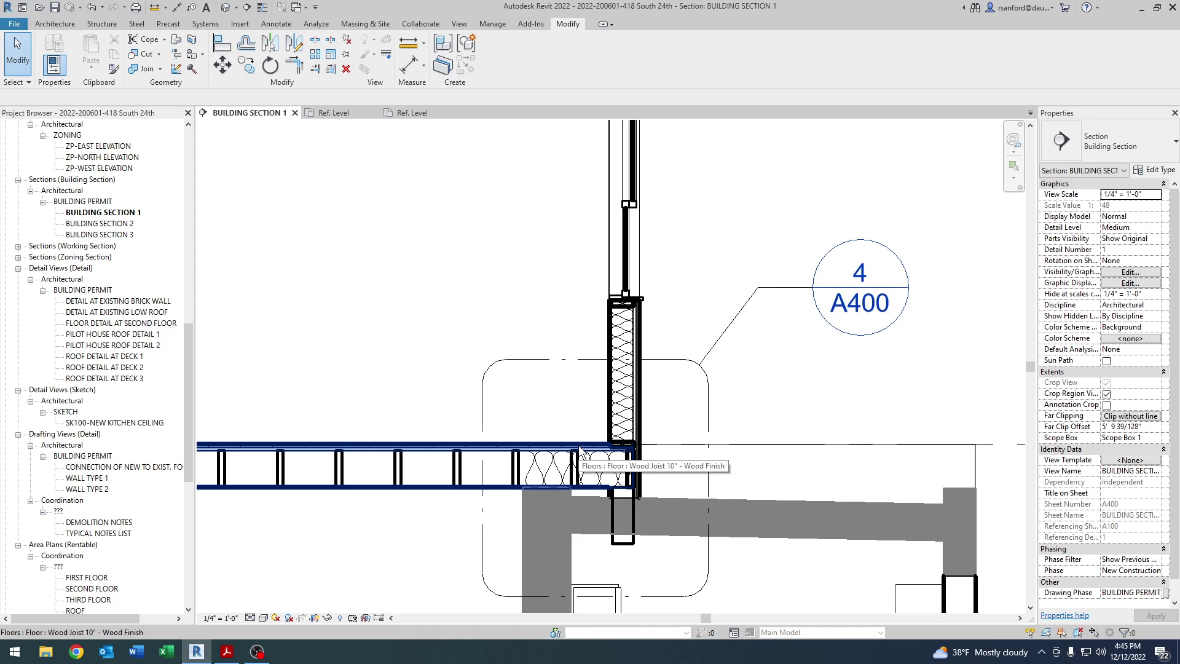
click(614, 447)
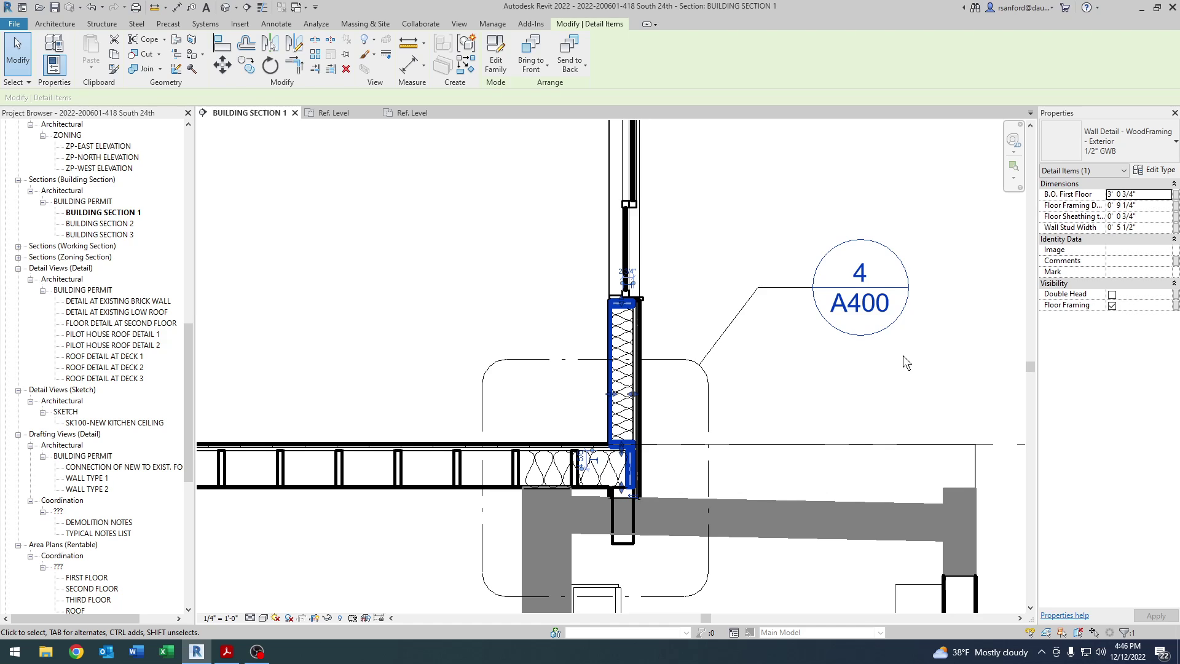
click(873, 425)
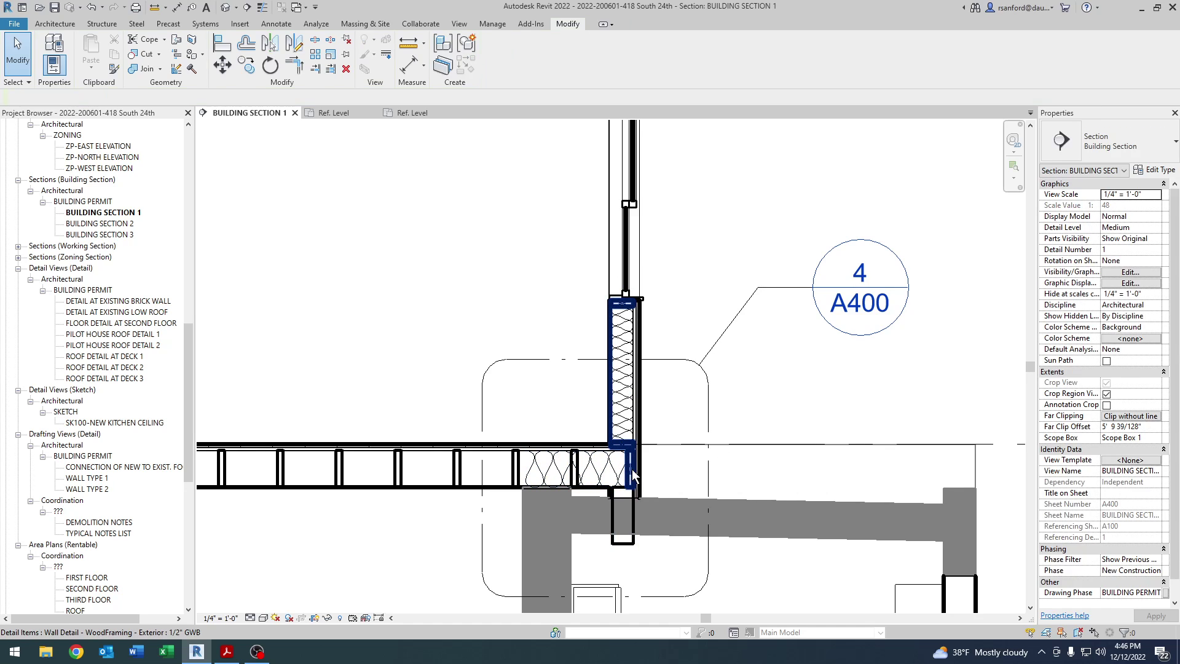
click(634, 475)
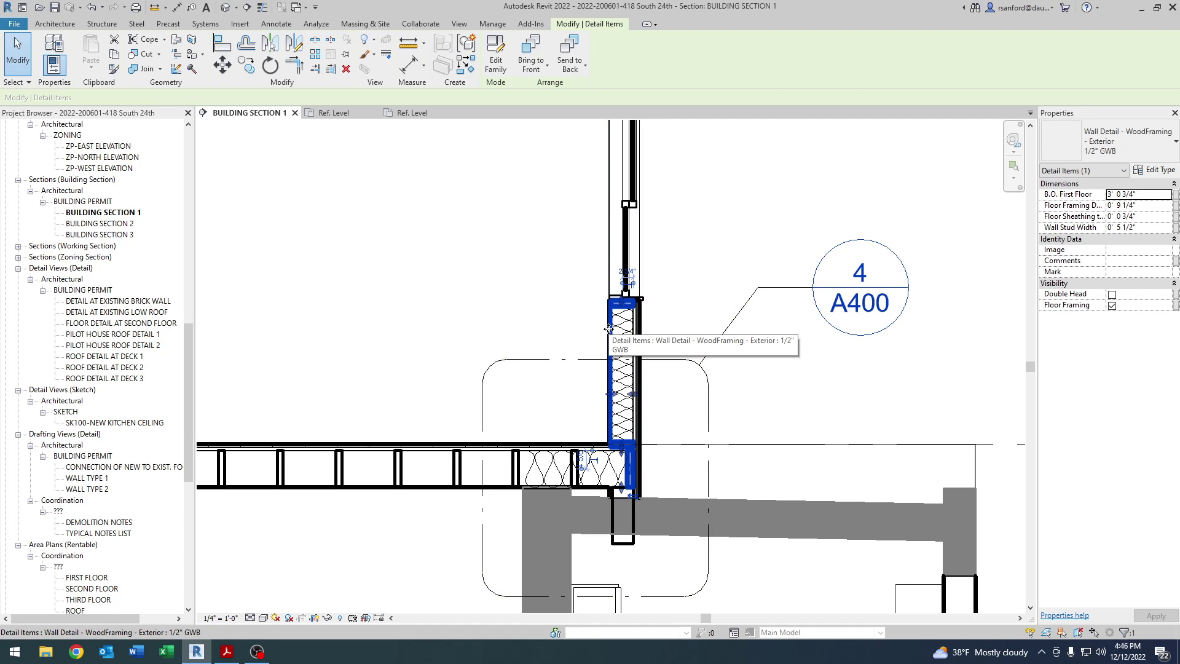
scroll(474, 334, down, 2)
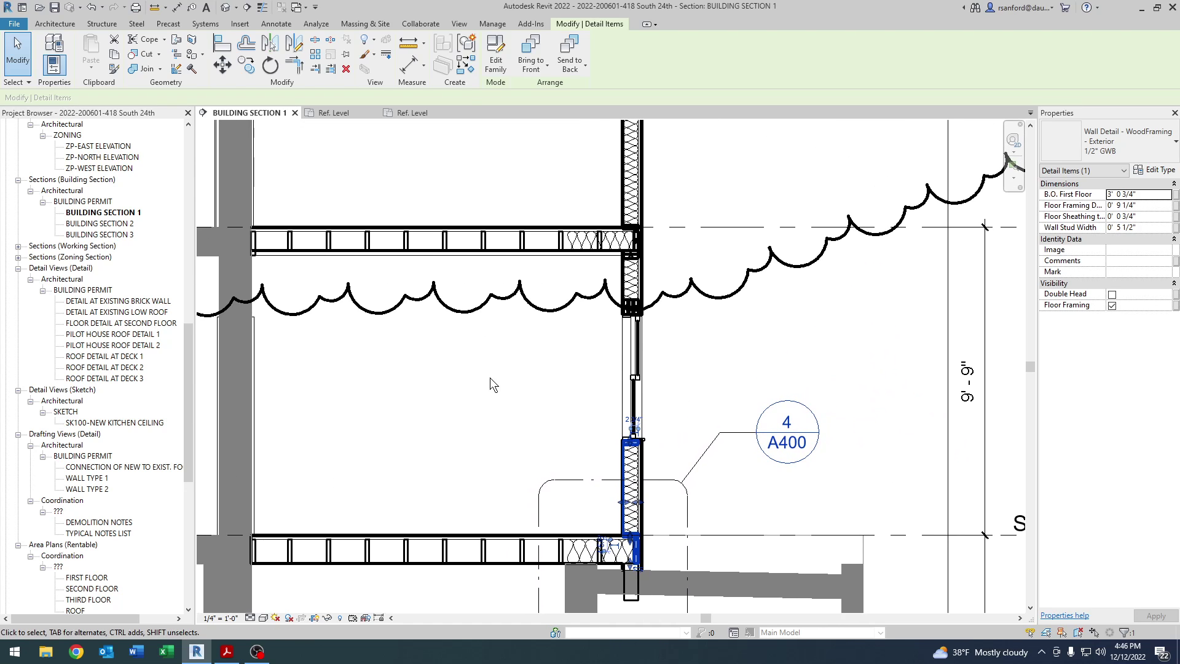
scroll(548, 406, up, 4)
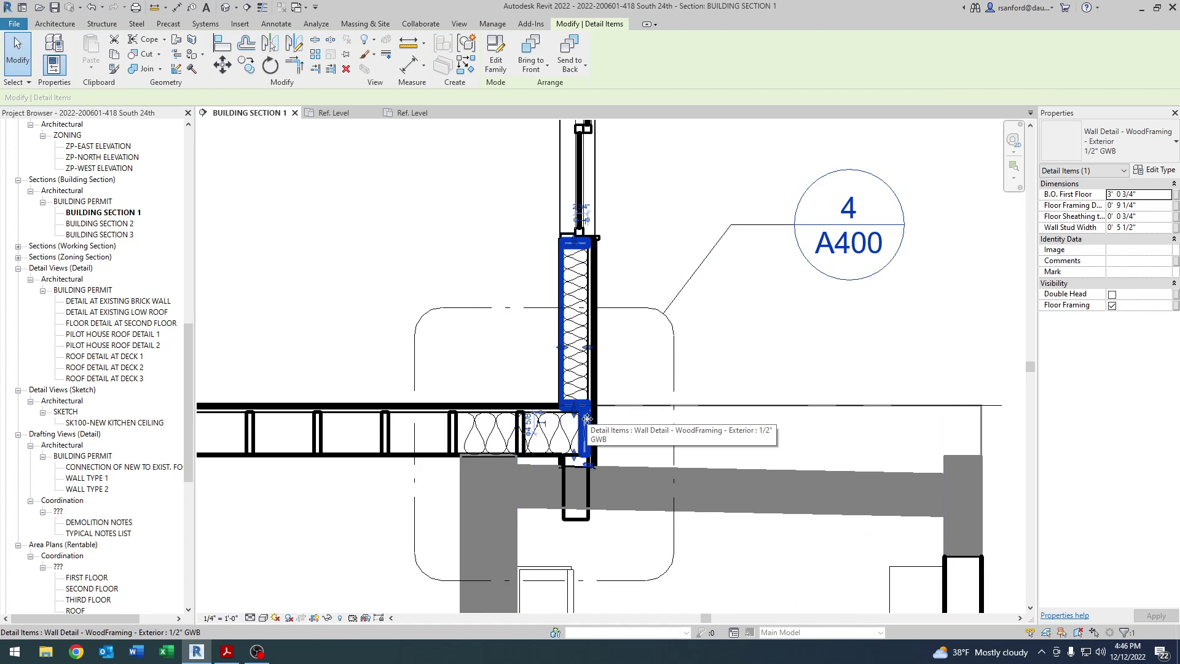
key(Escape)
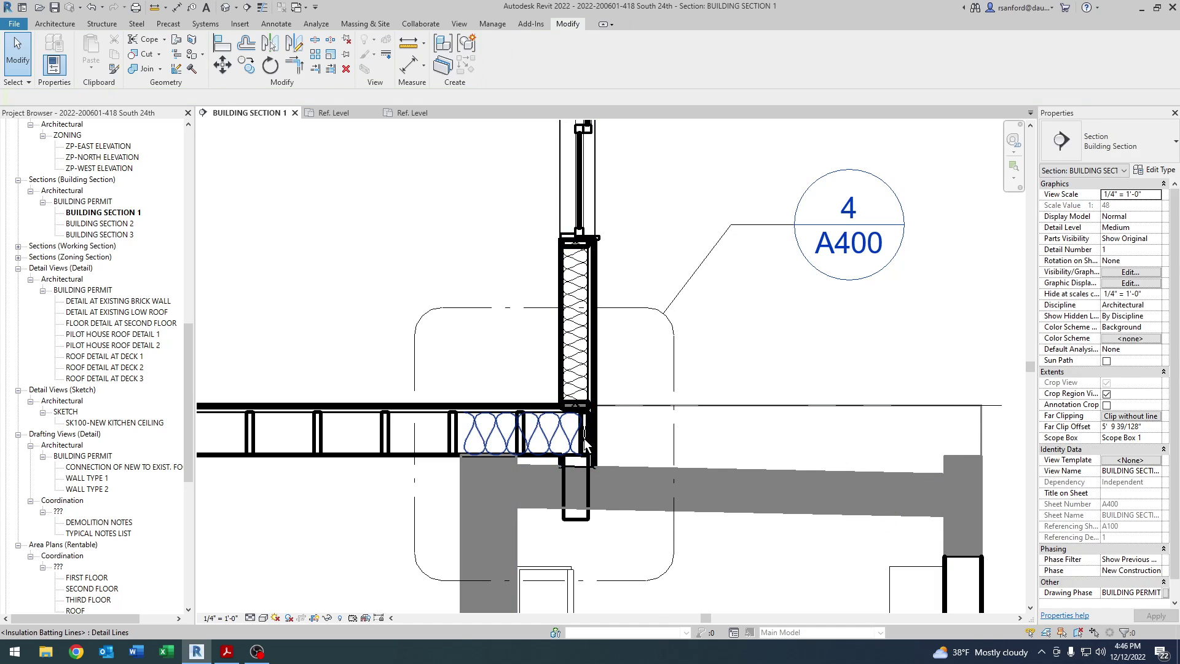
click(585, 444)
key(Escape)
click(589, 430)
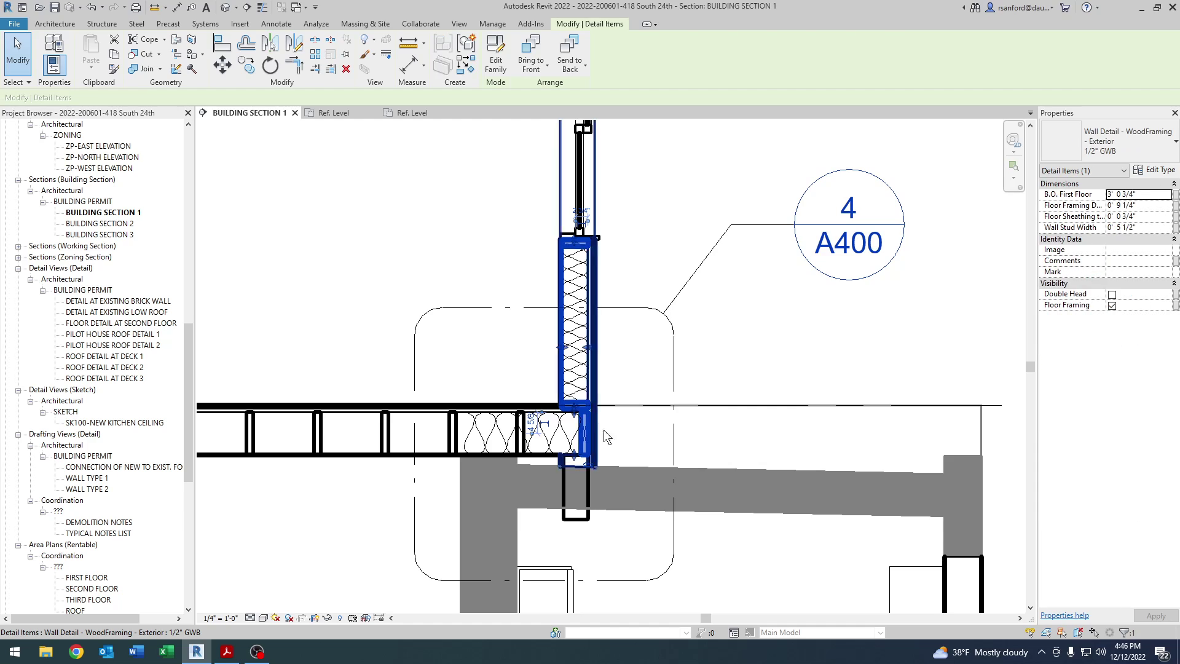
click(1112, 304)
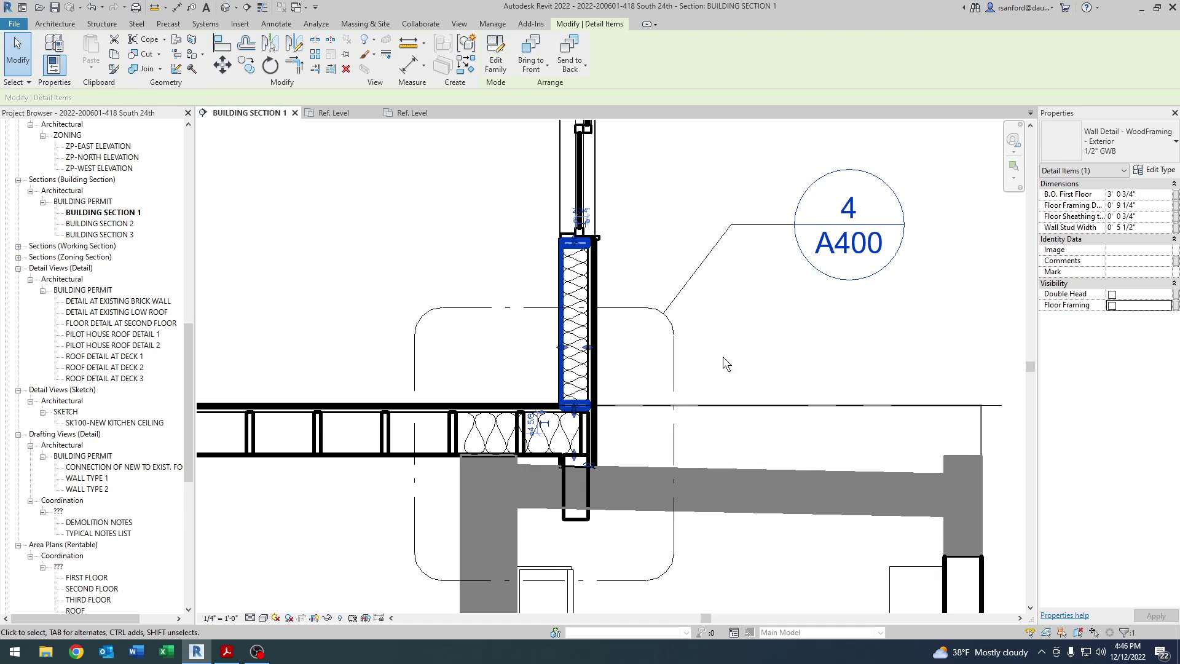
click(1112, 306)
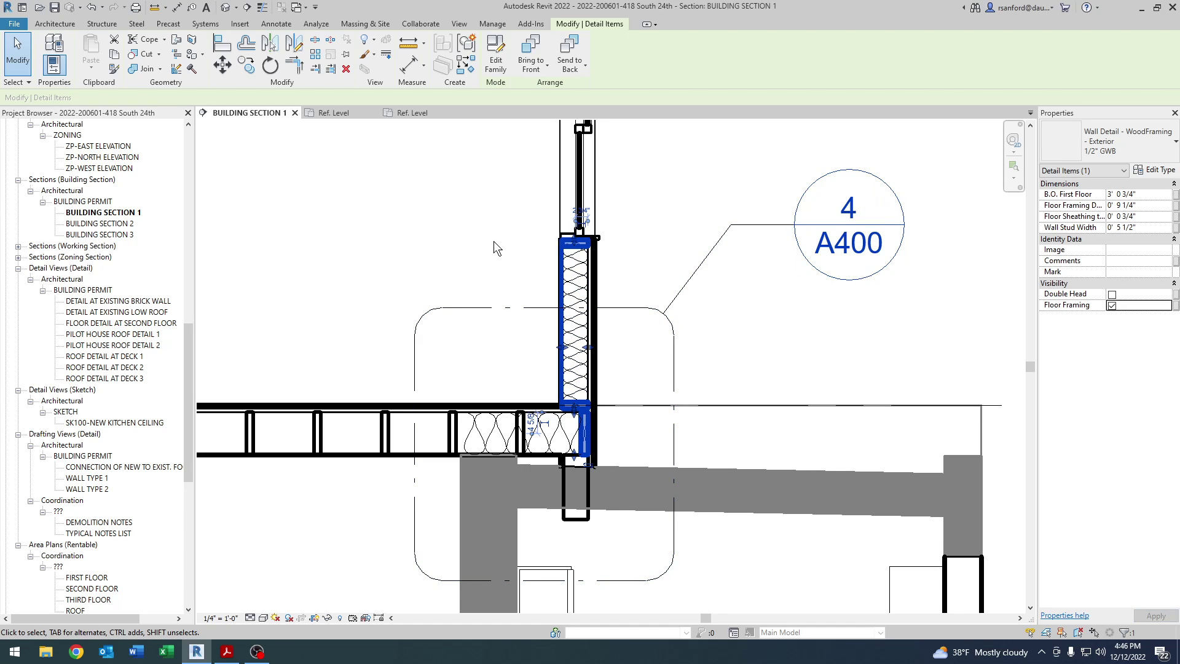
ctrl+scroll(995, 307, up, 1)
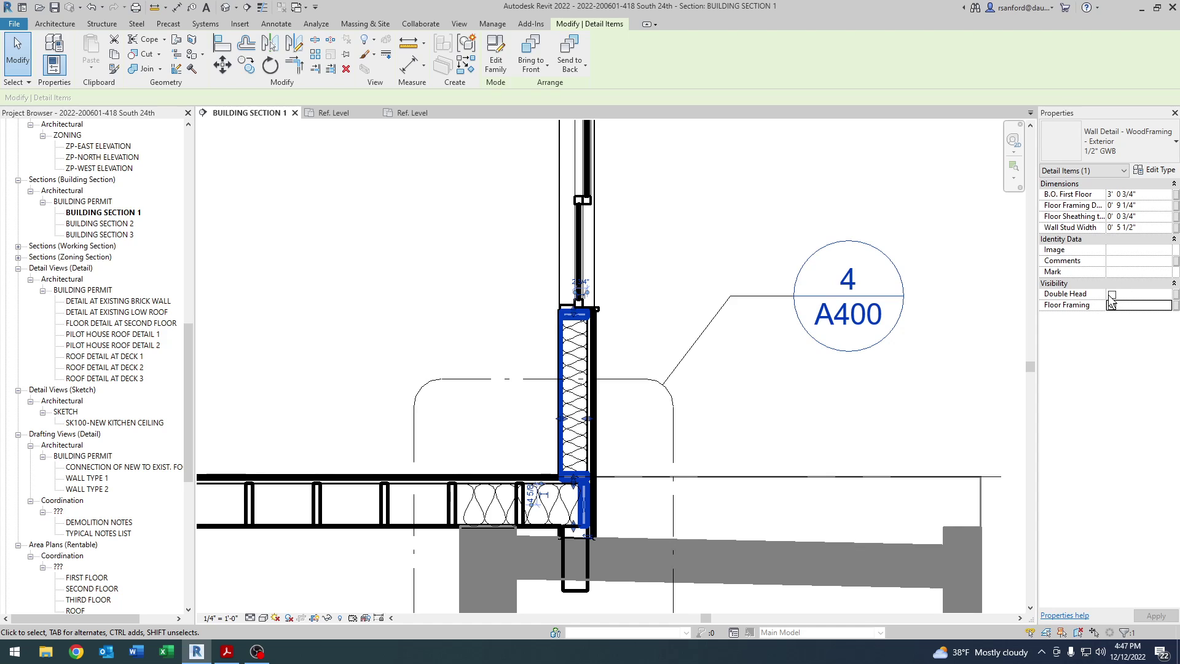
scroll(564, 319, up, 1)
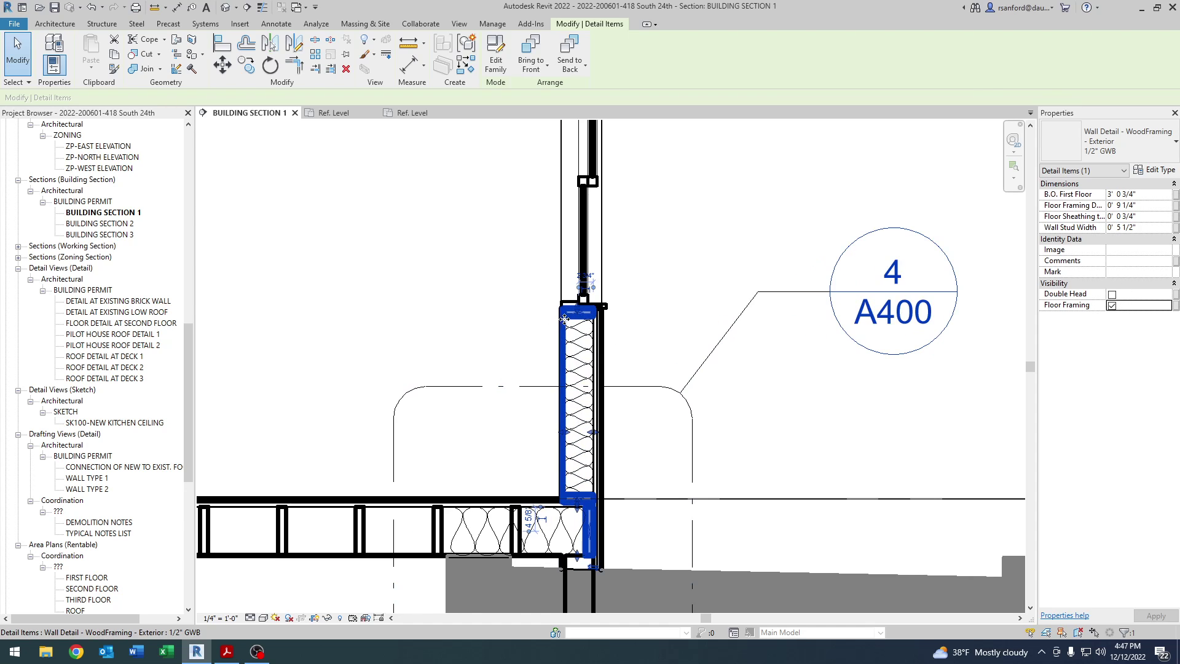
scroll(564, 319, down, 3)
scroll(541, 522, up, 2)
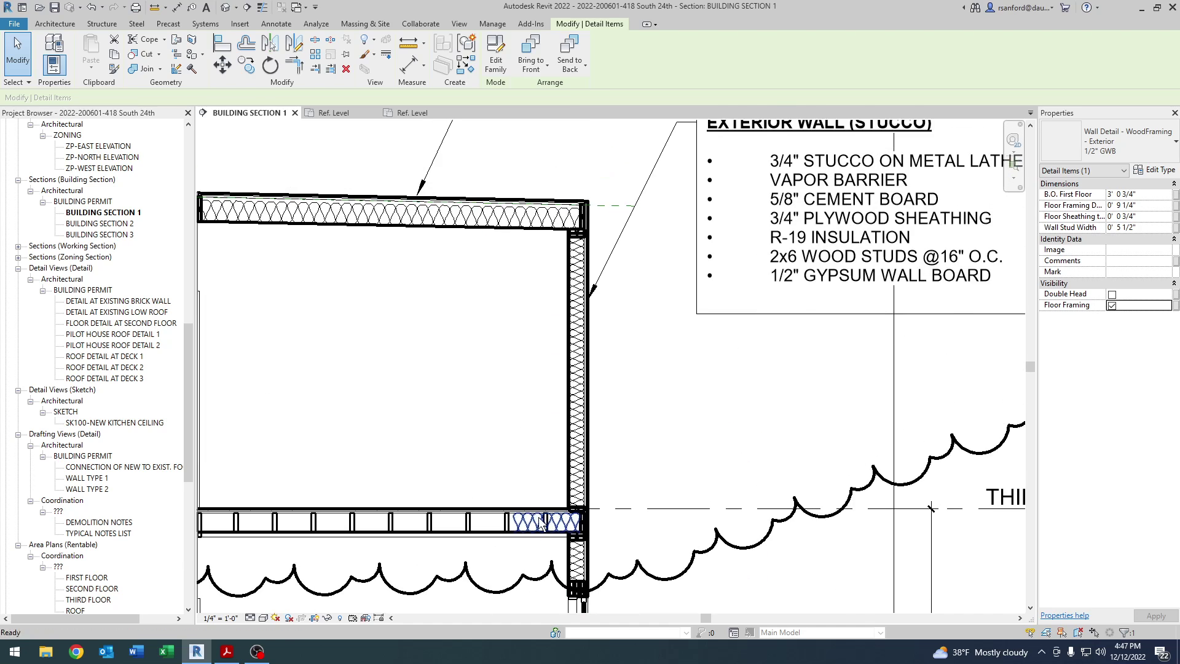
scroll(532, 361, up, 3)
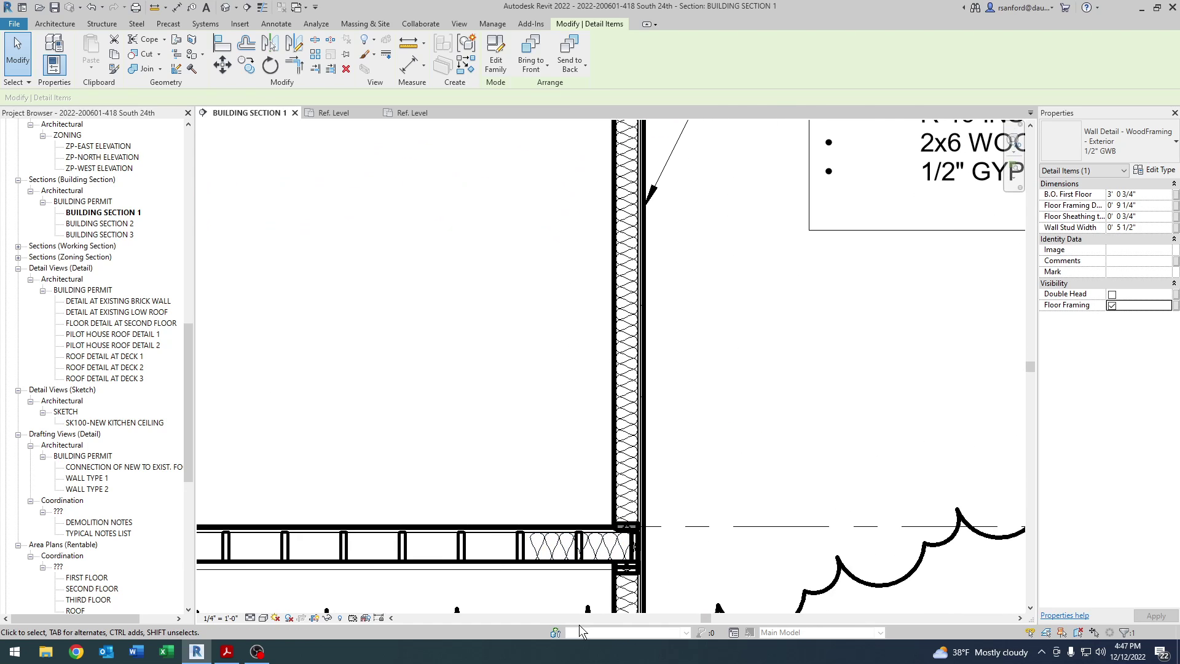
middle_drag(590, 606, 606, 541)
scroll(627, 468, up, 1)
click(631, 458)
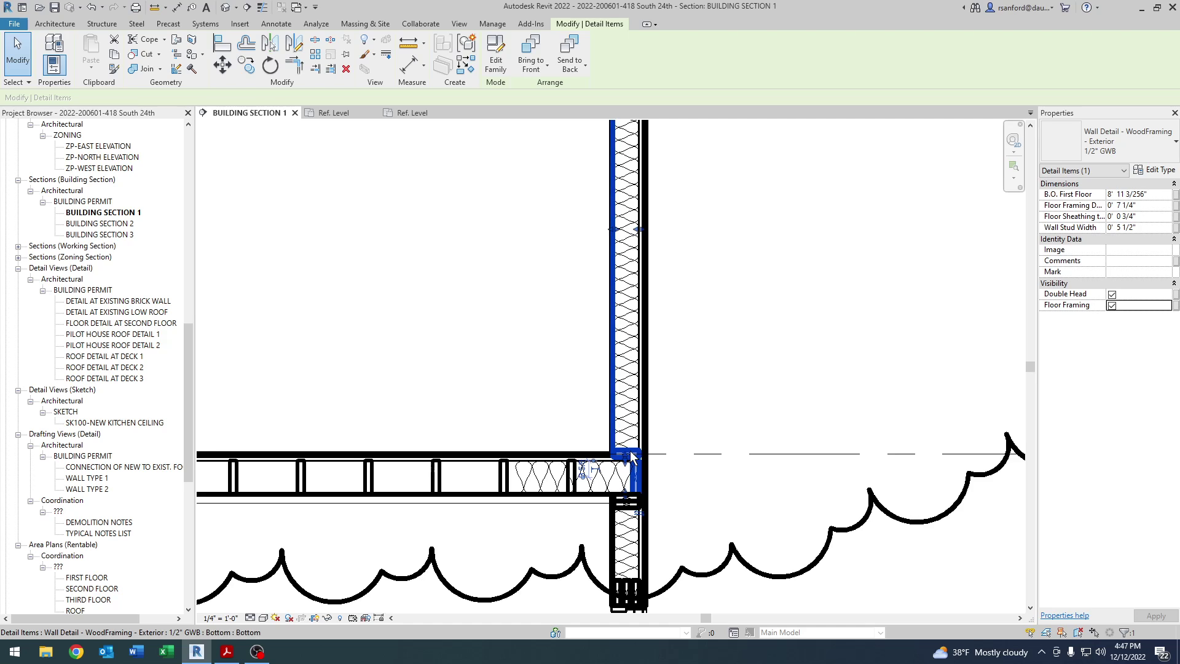
scroll(553, 418, down, 1)
ctrl+scroll(544, 390, up, 2)
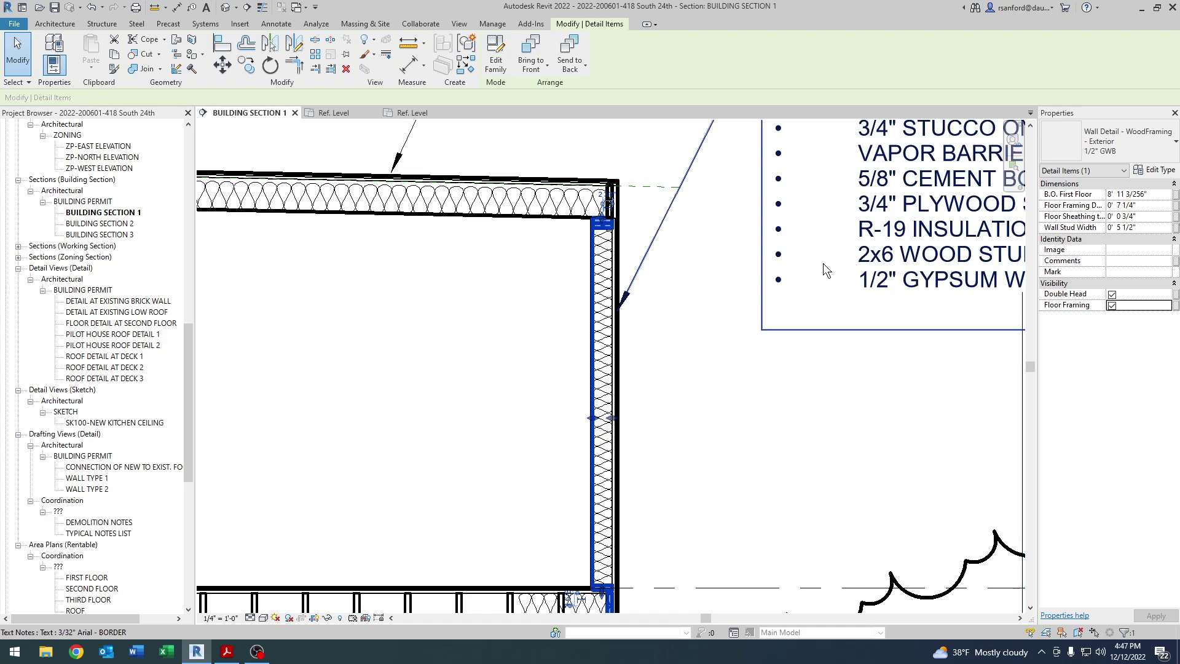
scroll(609, 229, up, 2)
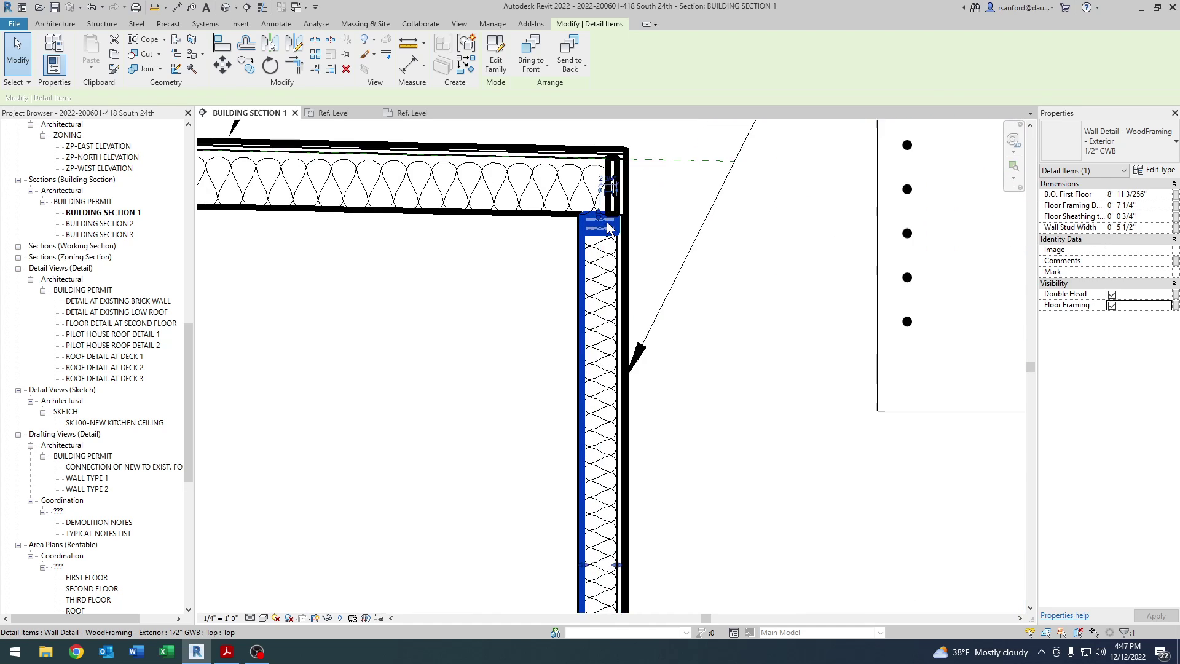
scroll(608, 228, up, 1)
middle_drag(523, 277, 517, 208)
scroll(527, 369, down, 1)
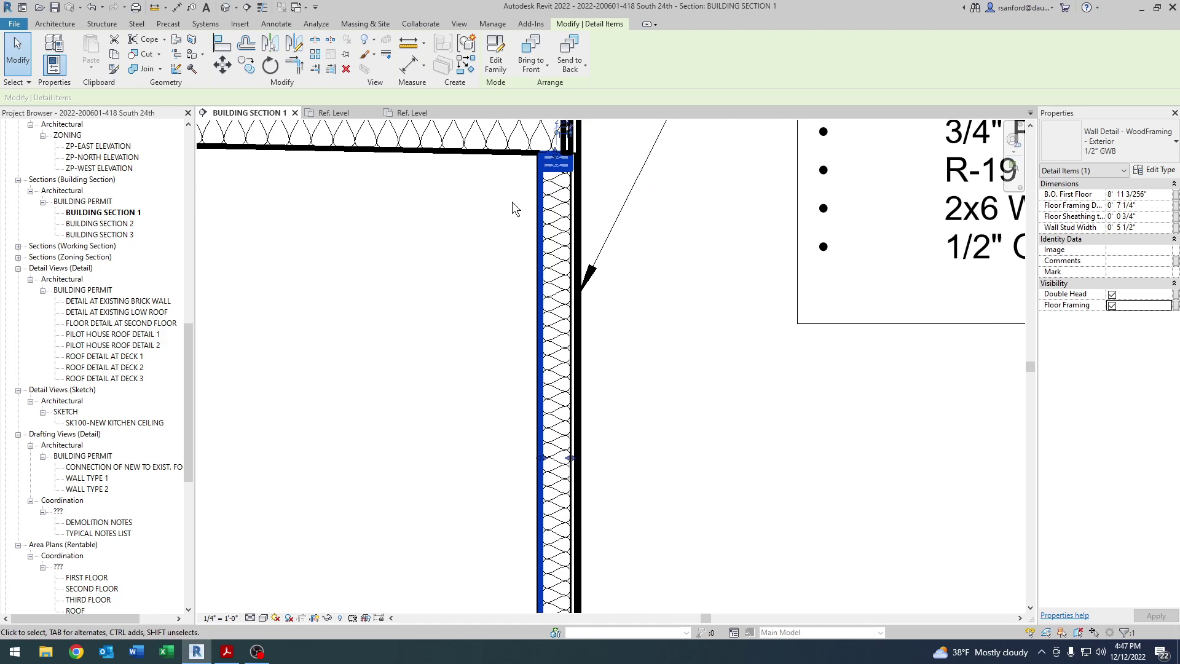
click(1112, 294)
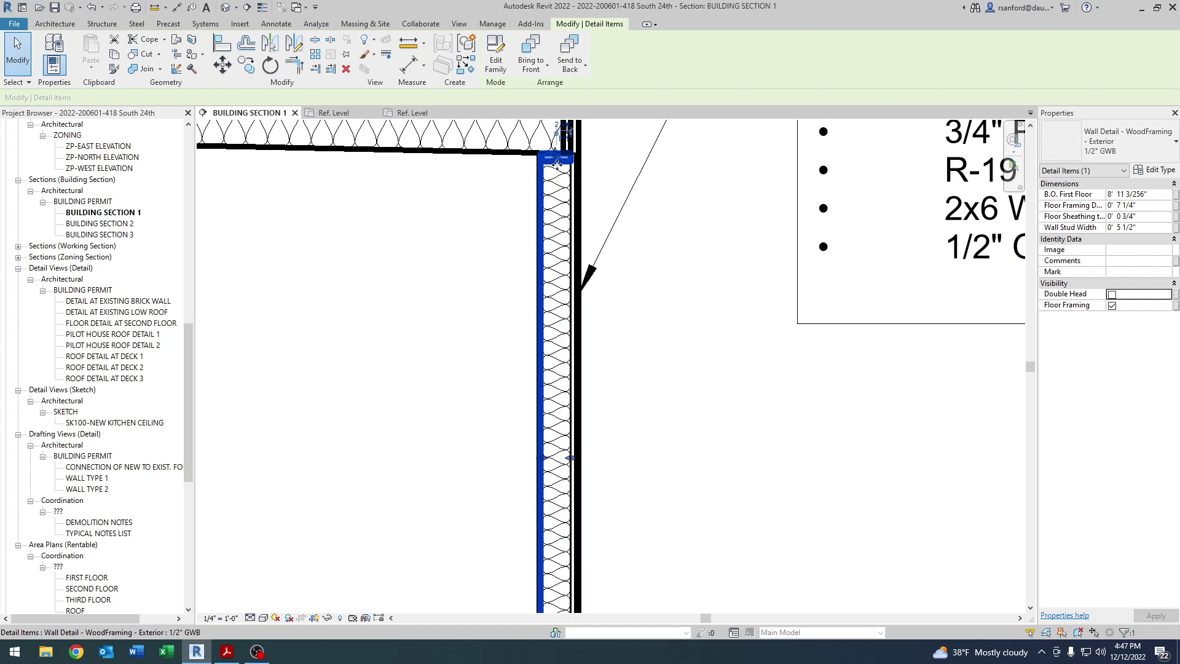
click(1112, 294)
scroll(458, 213, down, 2)
scroll(515, 184, up, 2)
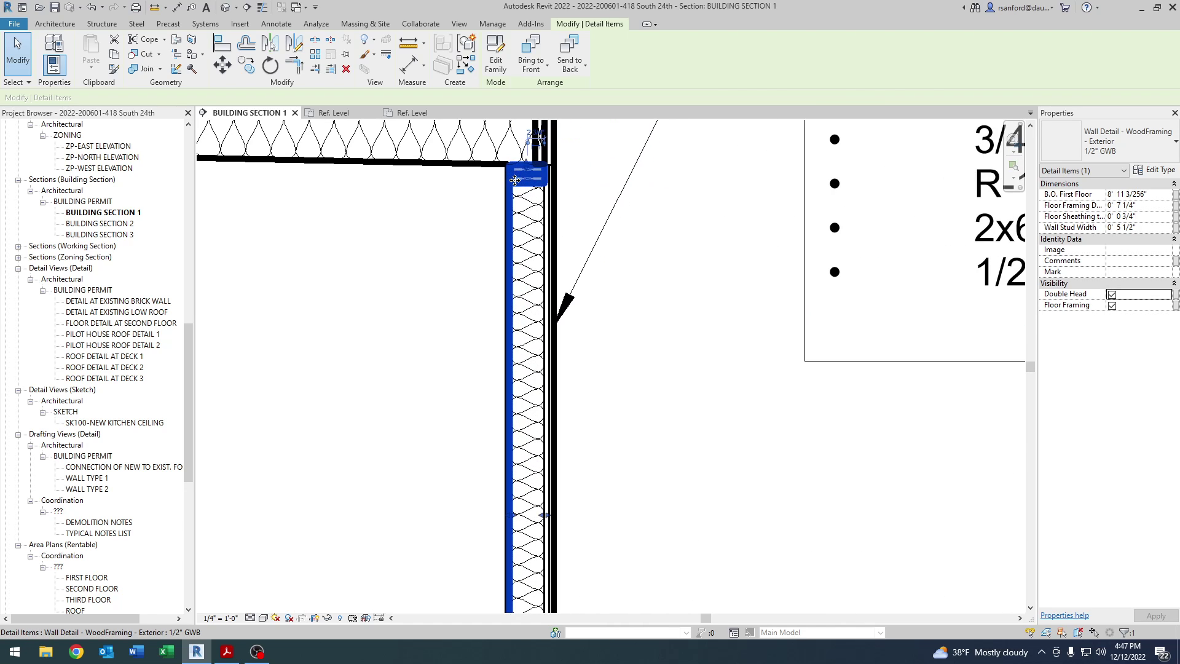
drag(526, 269, 525, 270)
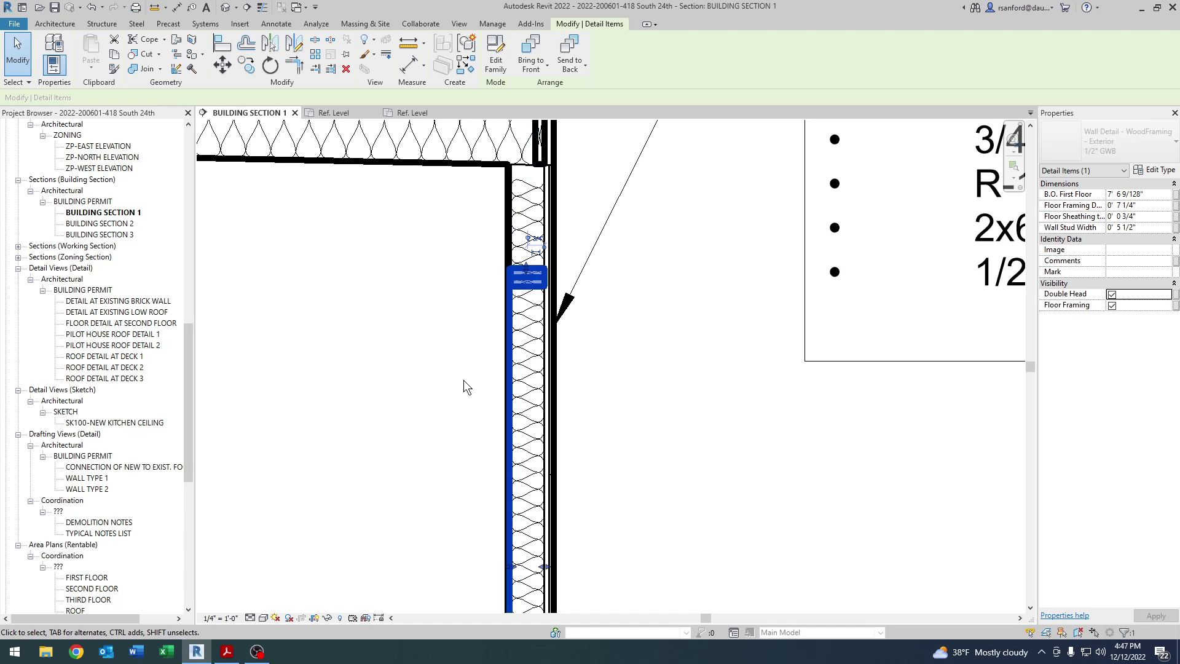
drag(525, 174, 527, 238)
click(398, 264)
key(ctrl+z)
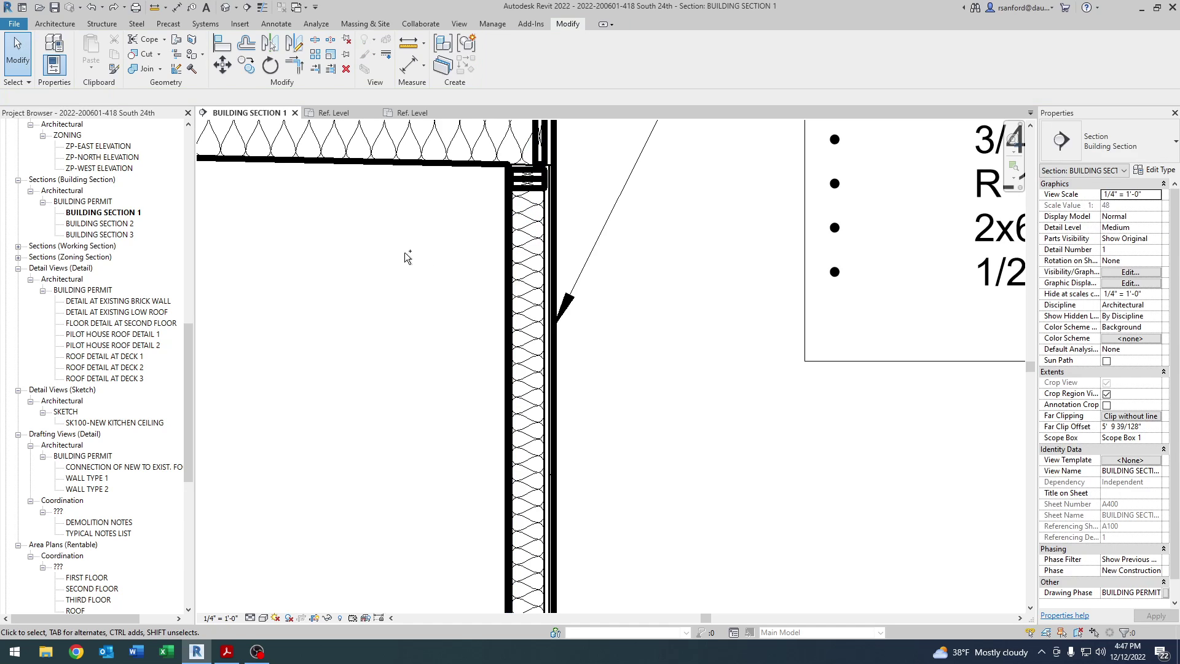
scroll(680, 448, down, 3)
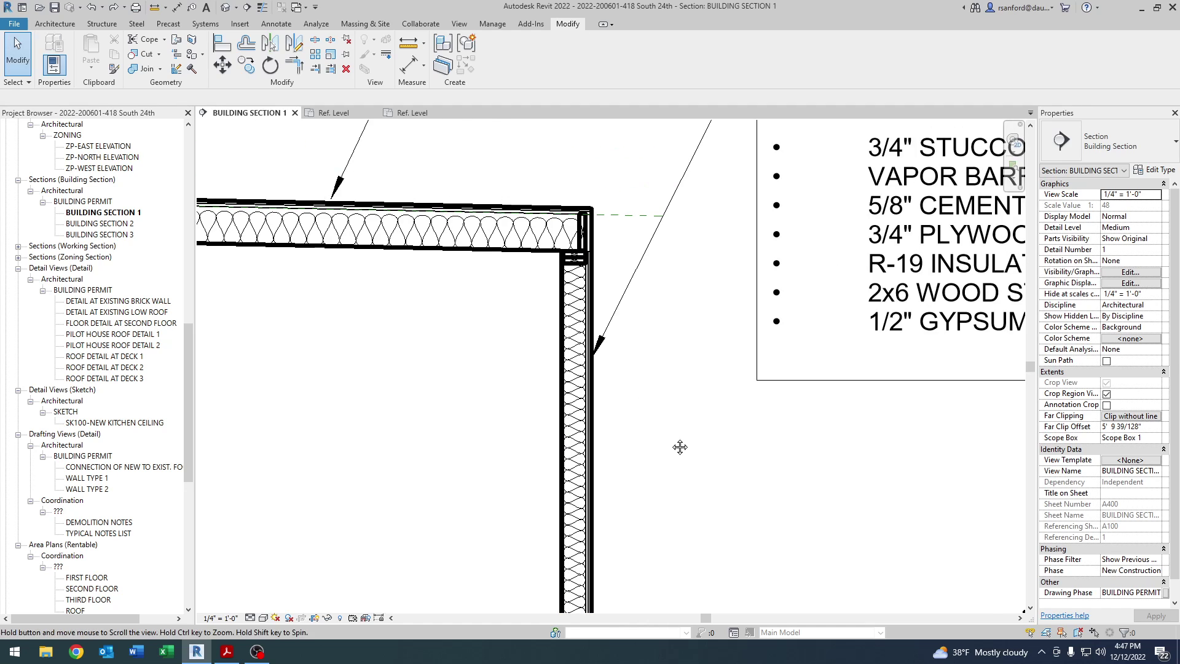
middle_drag(680, 448, 672, 303)
scroll(658, 389, up, 4)
middle_drag(610, 424, 622, 295)
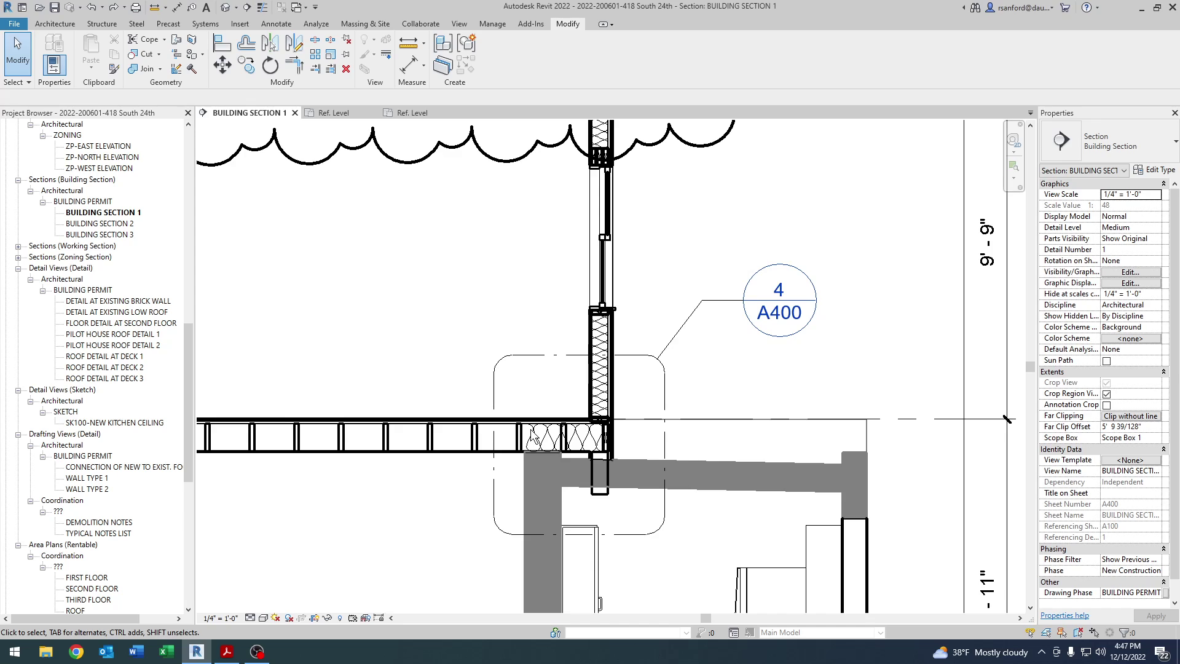
Start copying the wall detail, then cancel the copy and clear the selection
scroll(566, 341, up, 1)
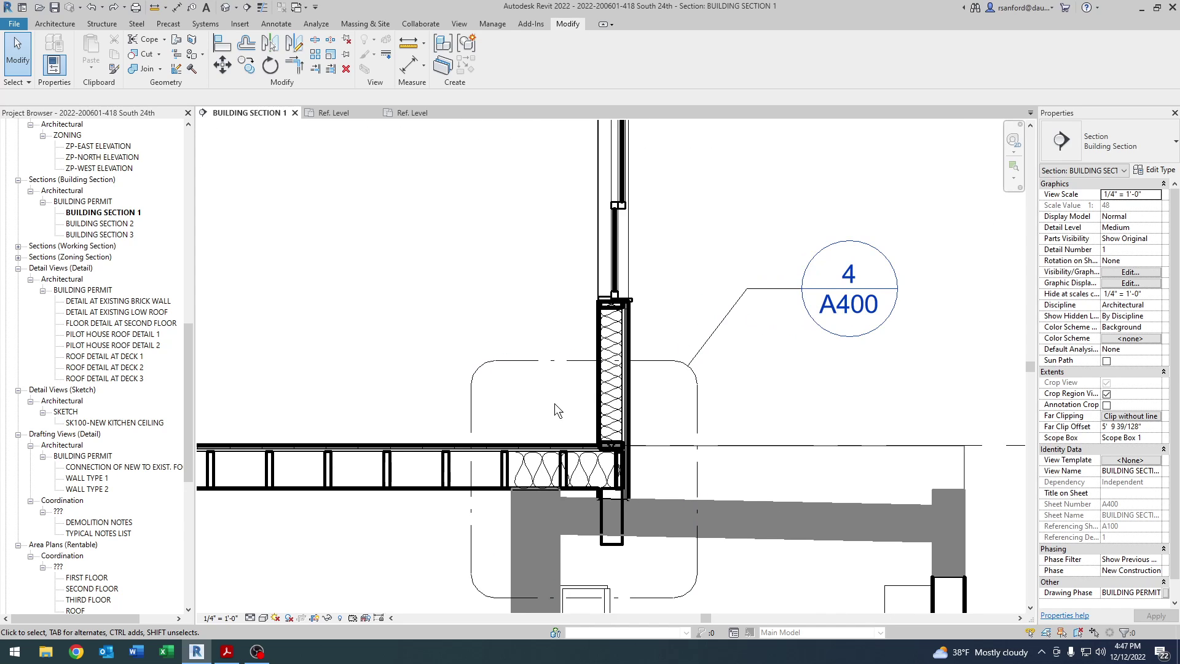
middle_drag(571, 417, 578, 453)
click(614, 418)
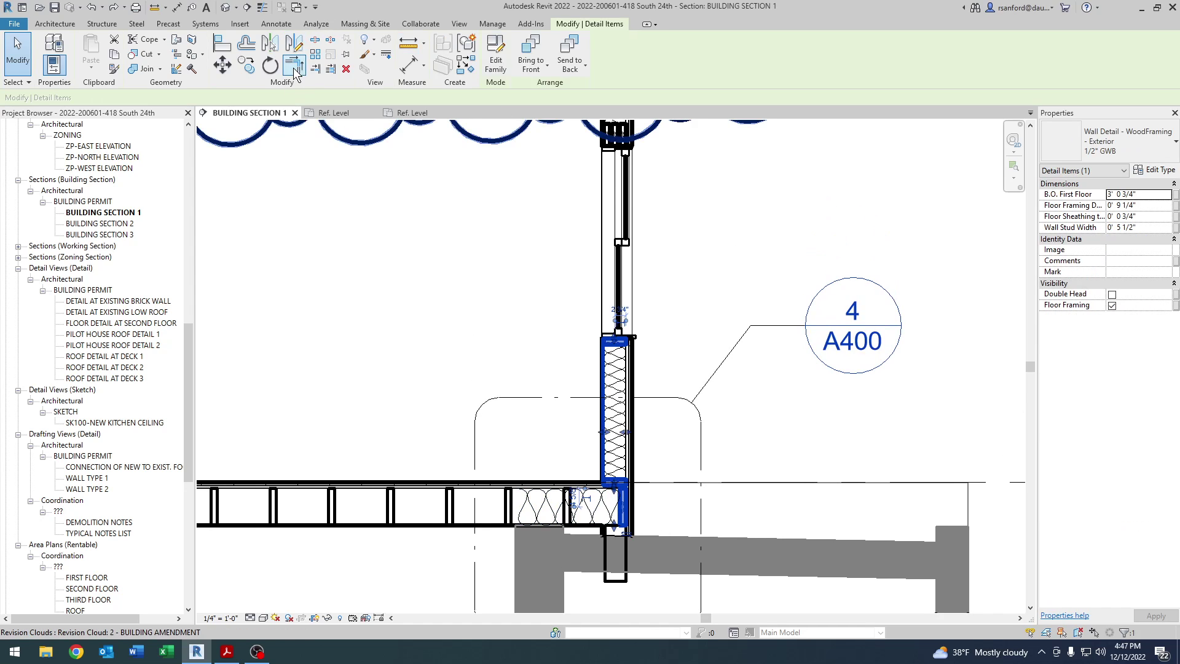
click(245, 66)
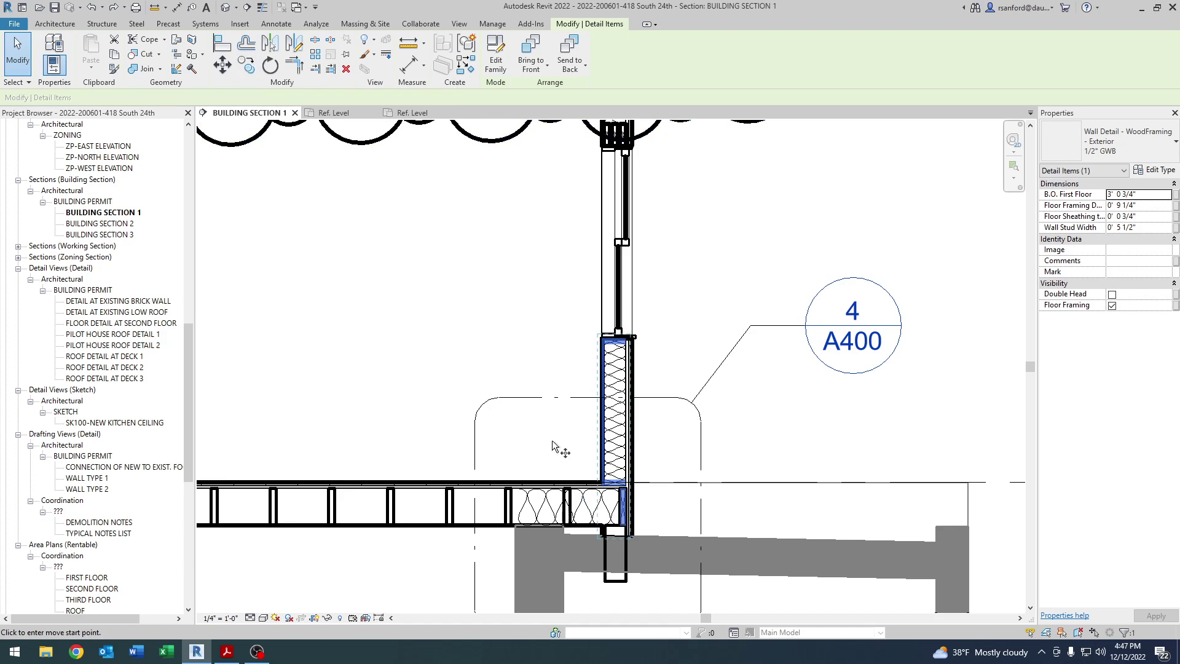
click(608, 485)
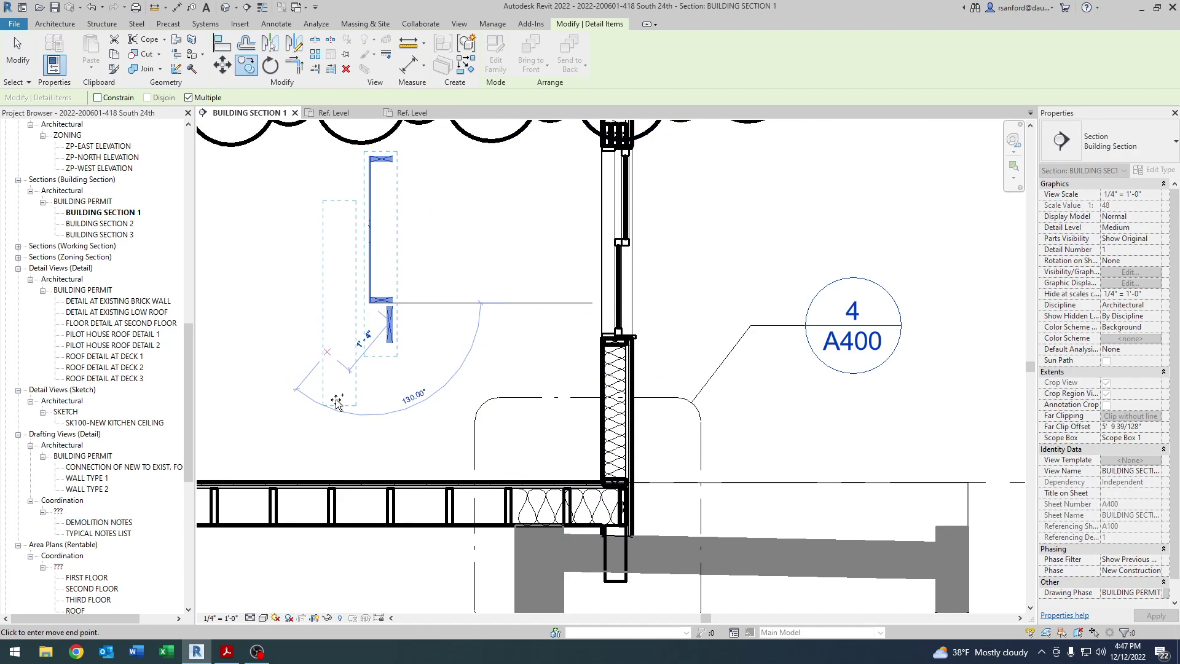
key(Escape)
scroll(338, 399, down, 1)
key(Escape)
scroll(373, 397, up, 2)
scroll(372, 396, up, 1)
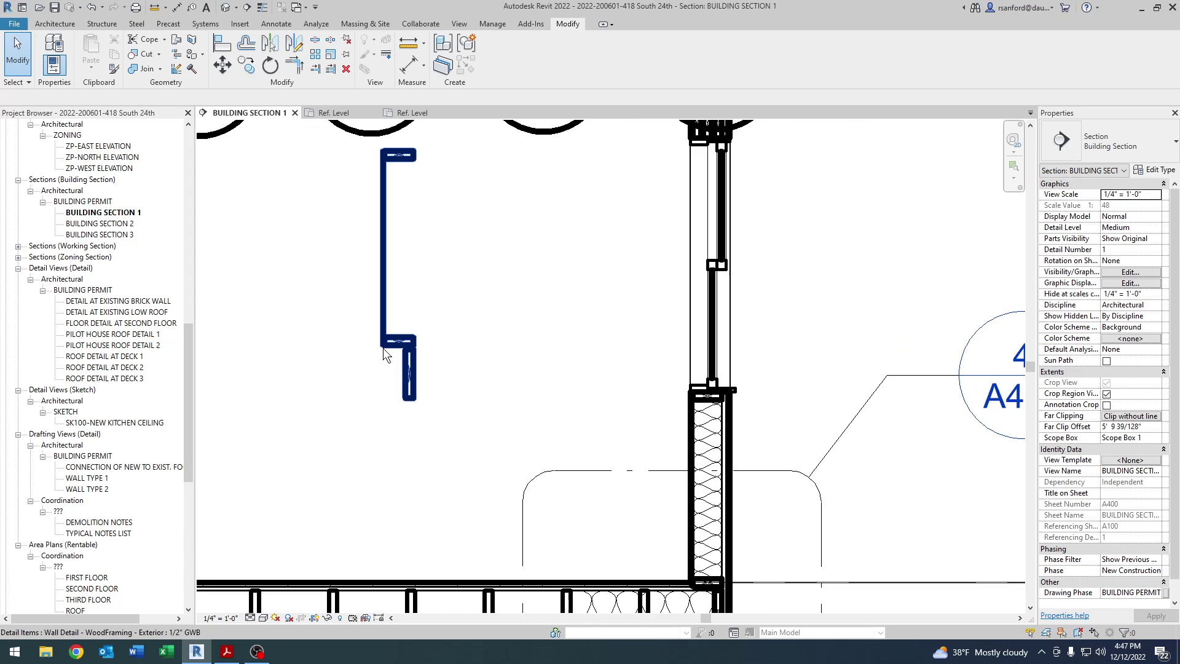
Drag the lower floor-framing piece's grips to stretch Floor Framing Depth to 1' 1 49/256"
click(388, 347)
scroll(393, 369, up, 2)
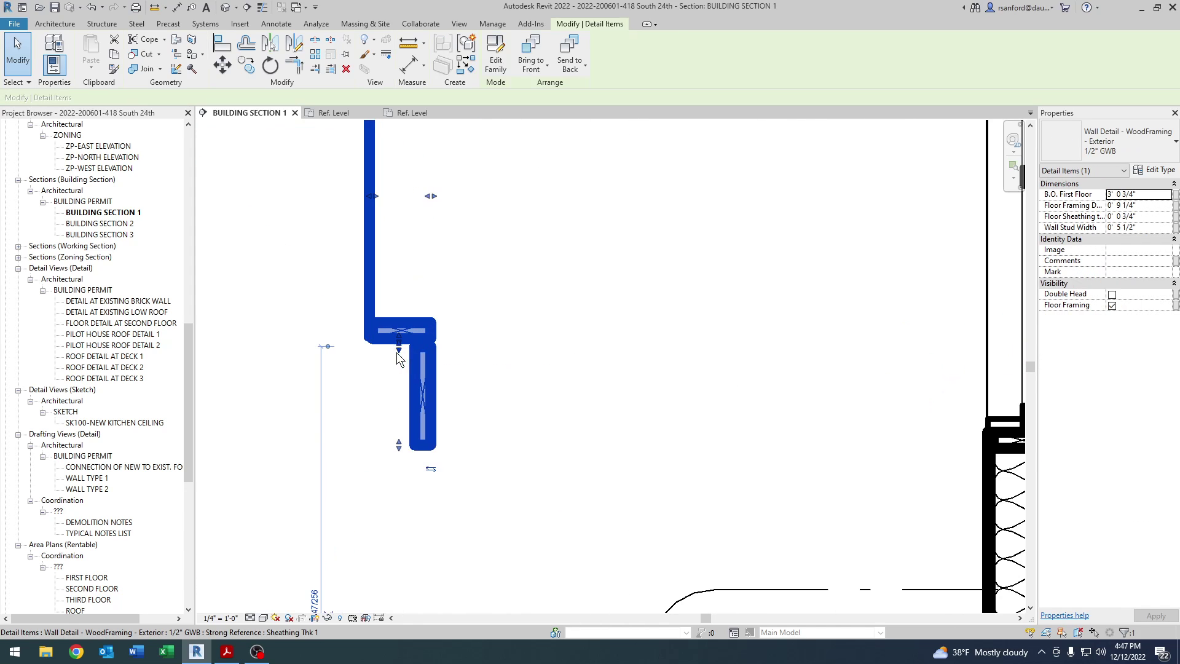
drag(399, 348, 398, 263)
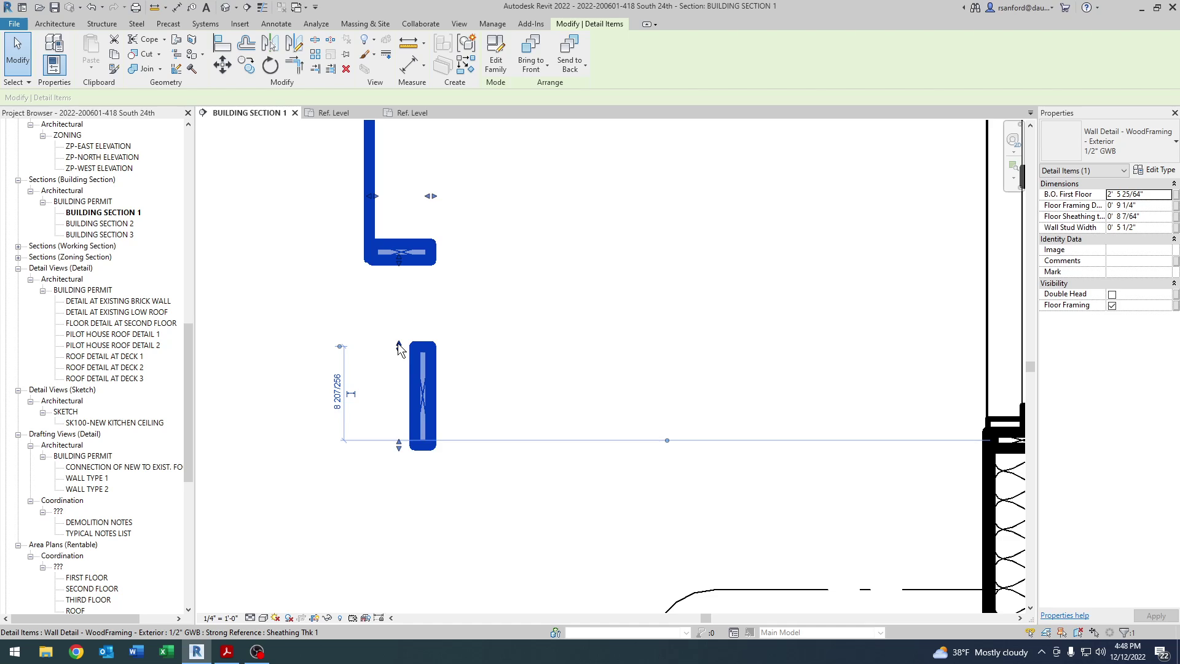
drag(401, 349, 398, 307)
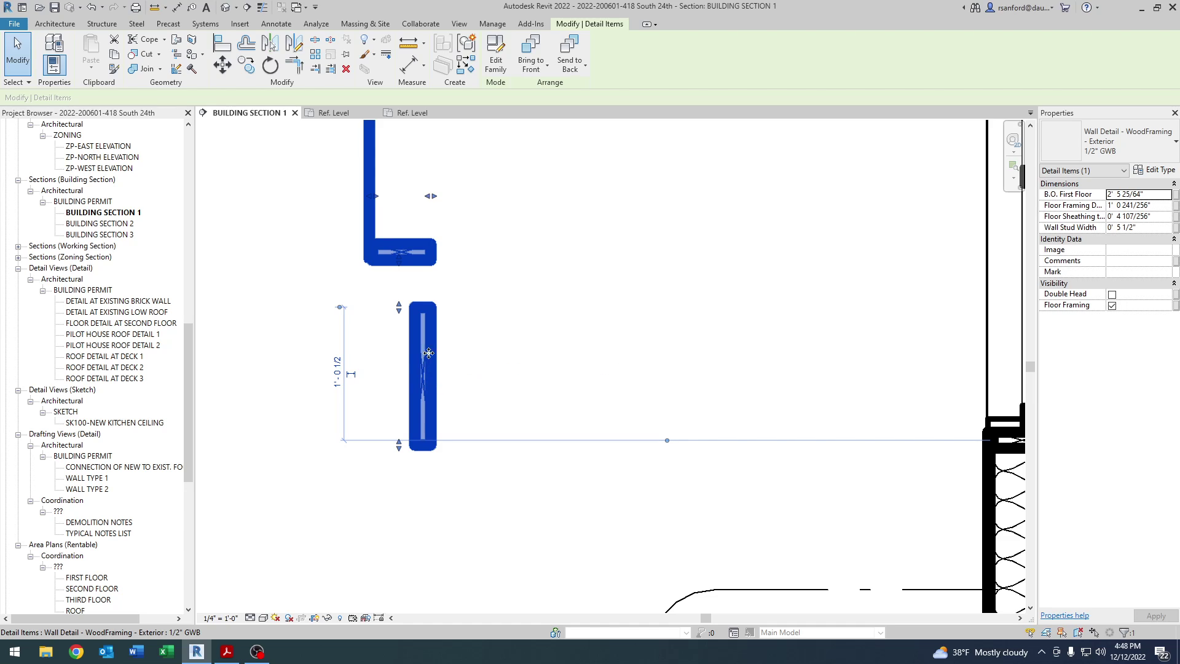
drag(401, 313, 398, 323)
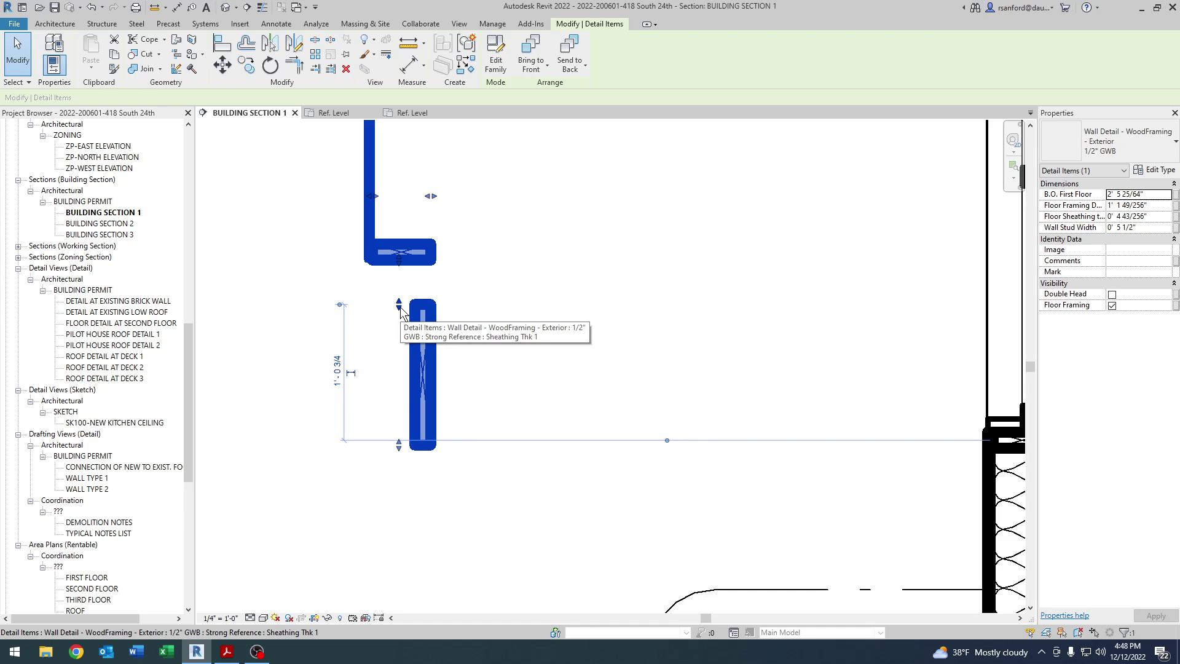
drag(400, 304, 400, 413)
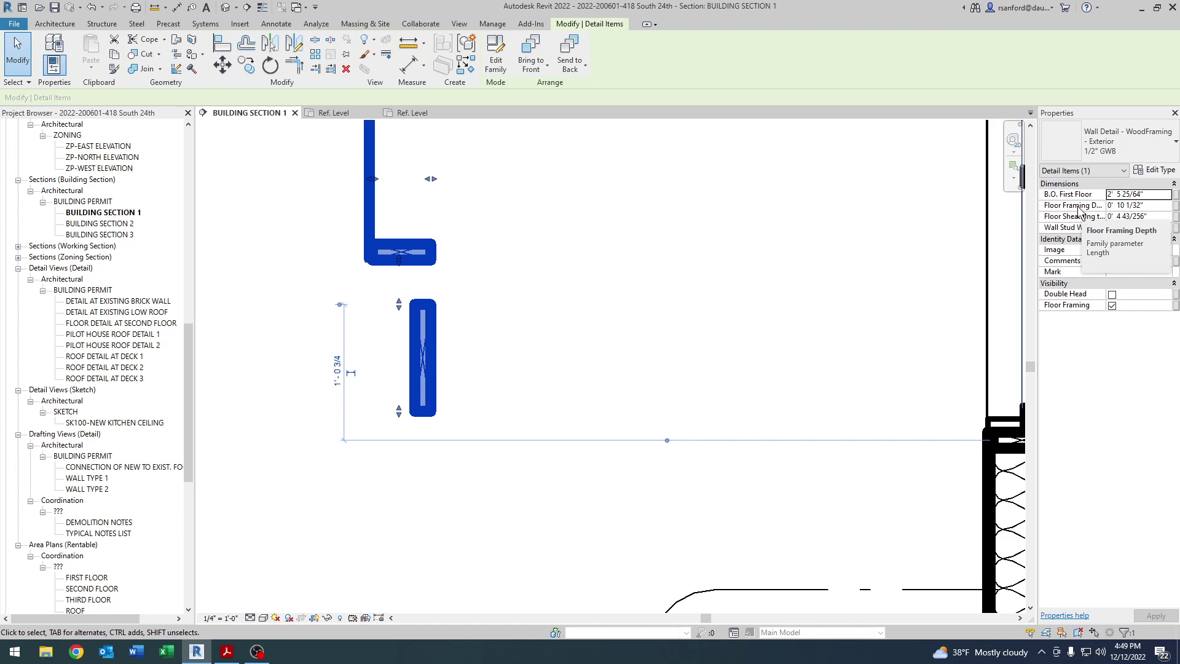
Set Floor Framing Depth to 9 1/4" and Floor Sheathing to 3/4" in Properties
click(1153, 205)
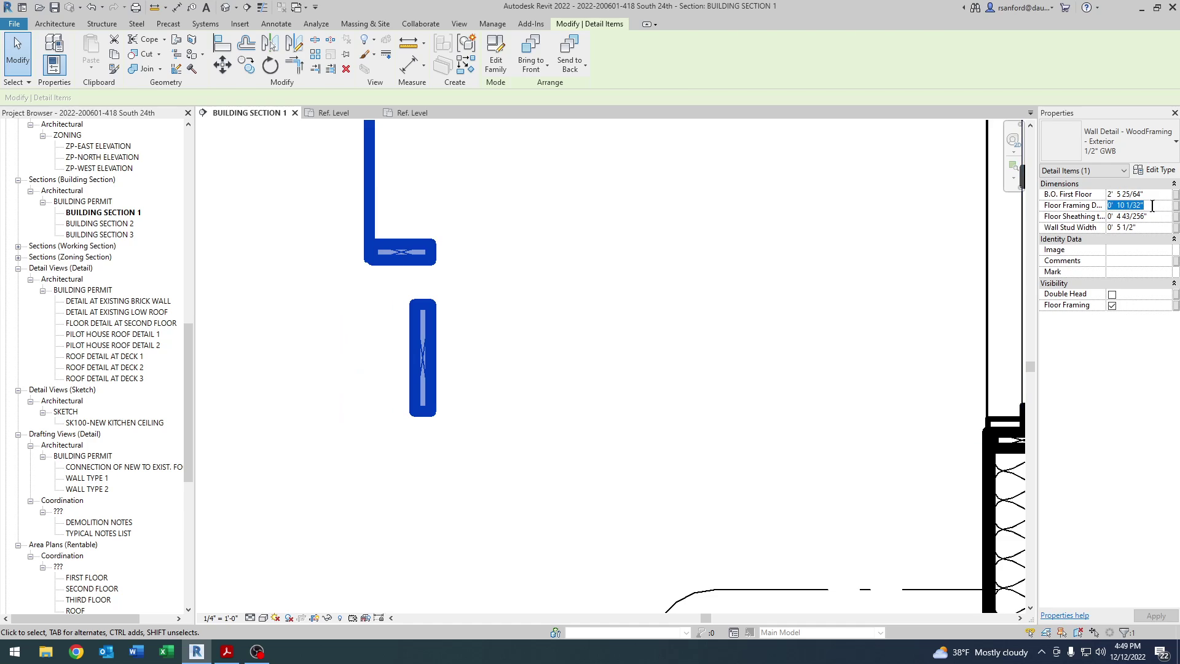
text(9.25)
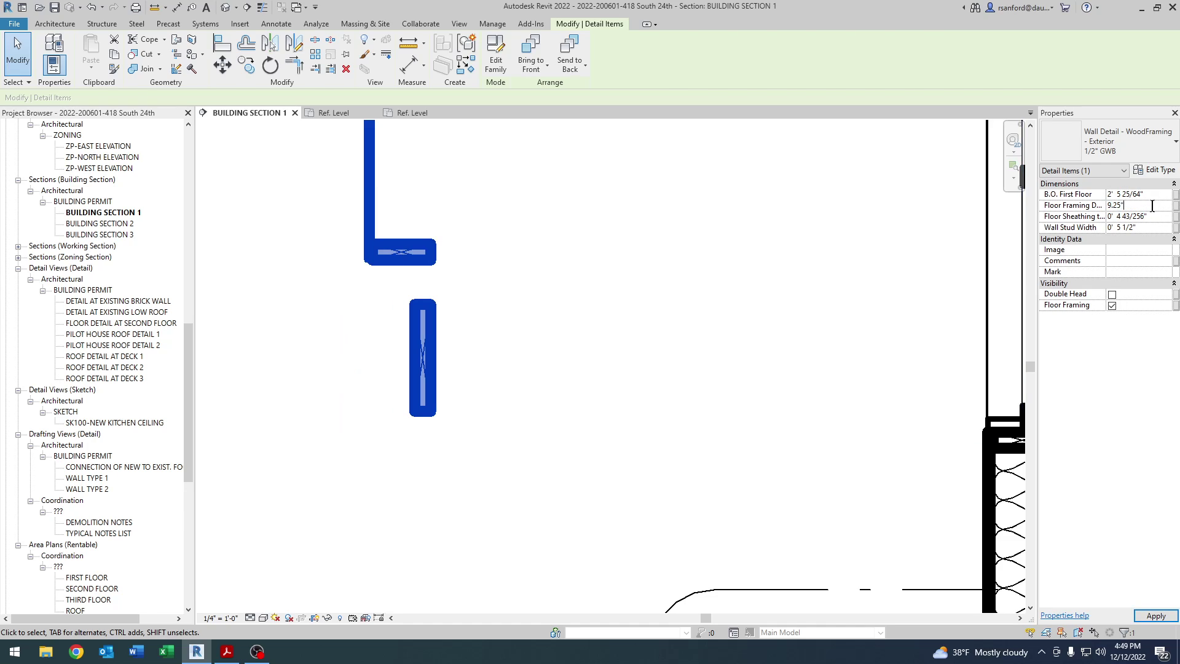
key(Return)
click(1160, 216)
text(3/4")
key(Return)
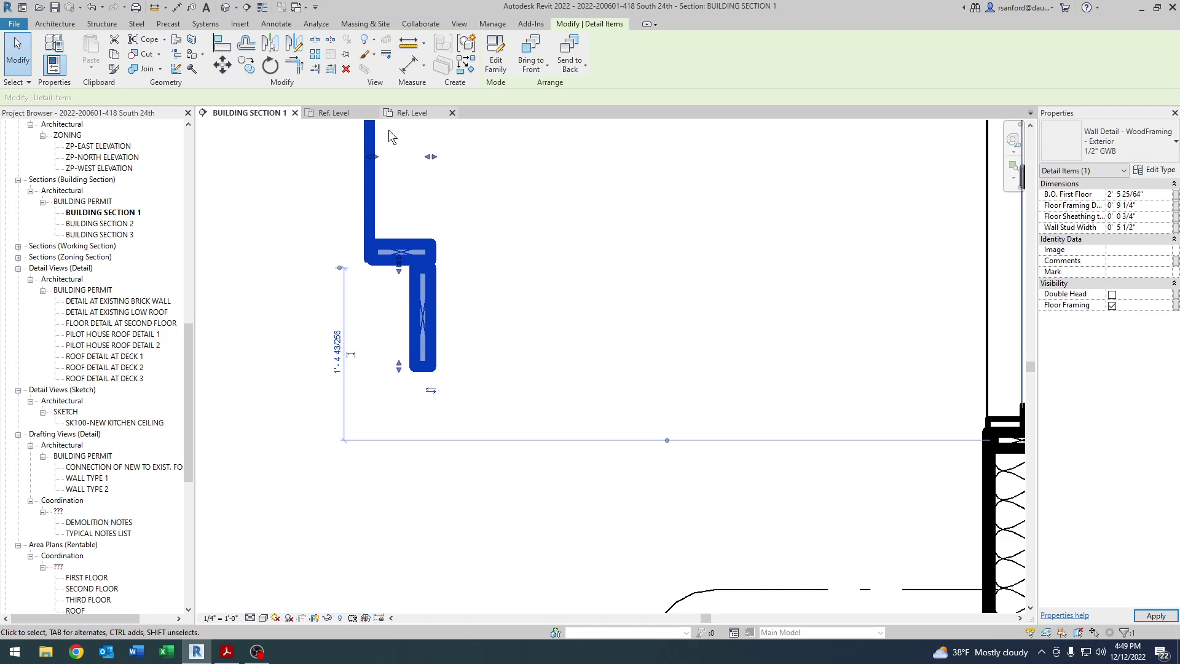
Deselect and frame the whole wall detail, then switch to the family's Ref. Level view
click(501, 315)
scroll(343, 203, down, 3)
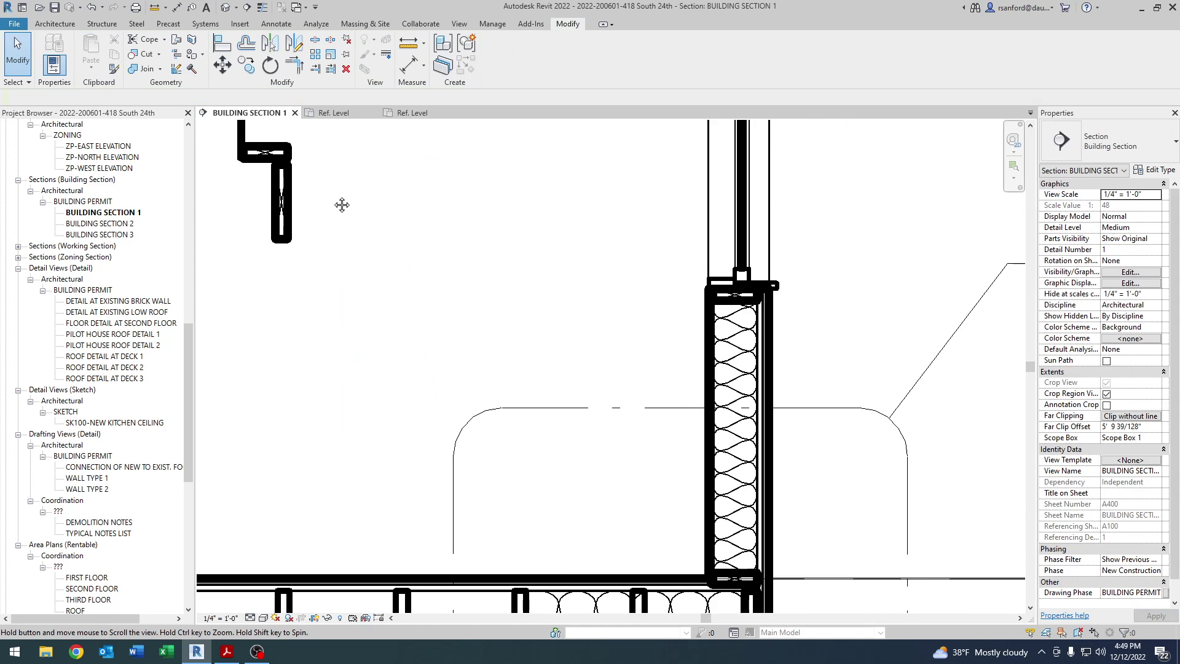
middle_drag(284, 218, 337, 347)
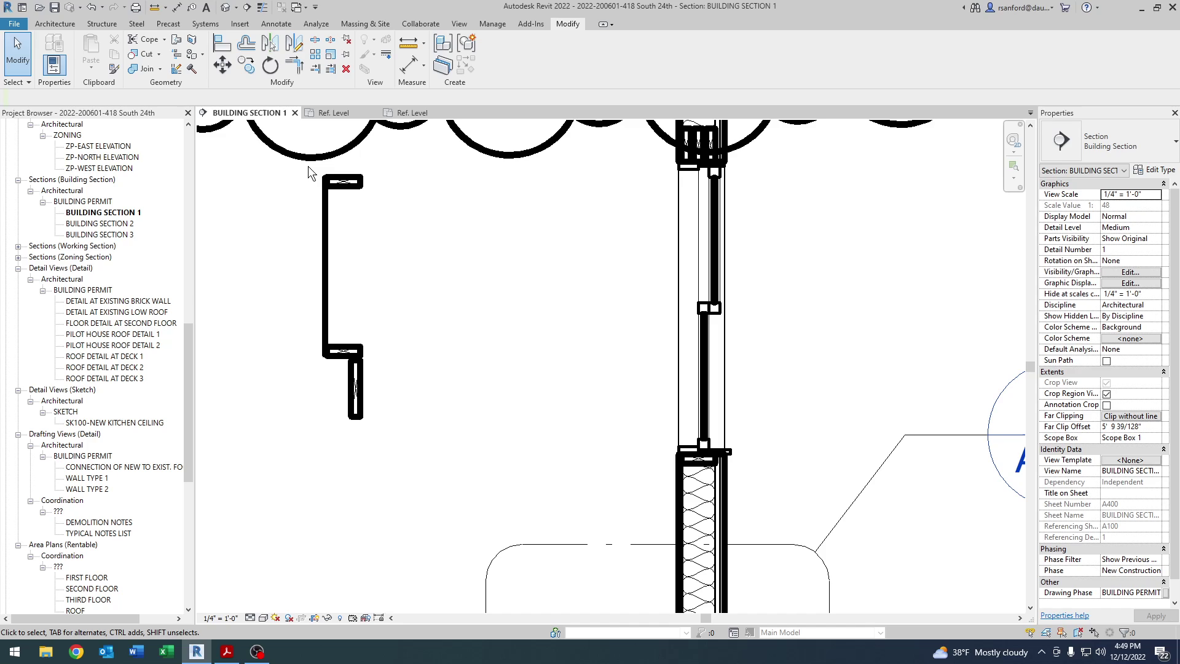
click(339, 113)
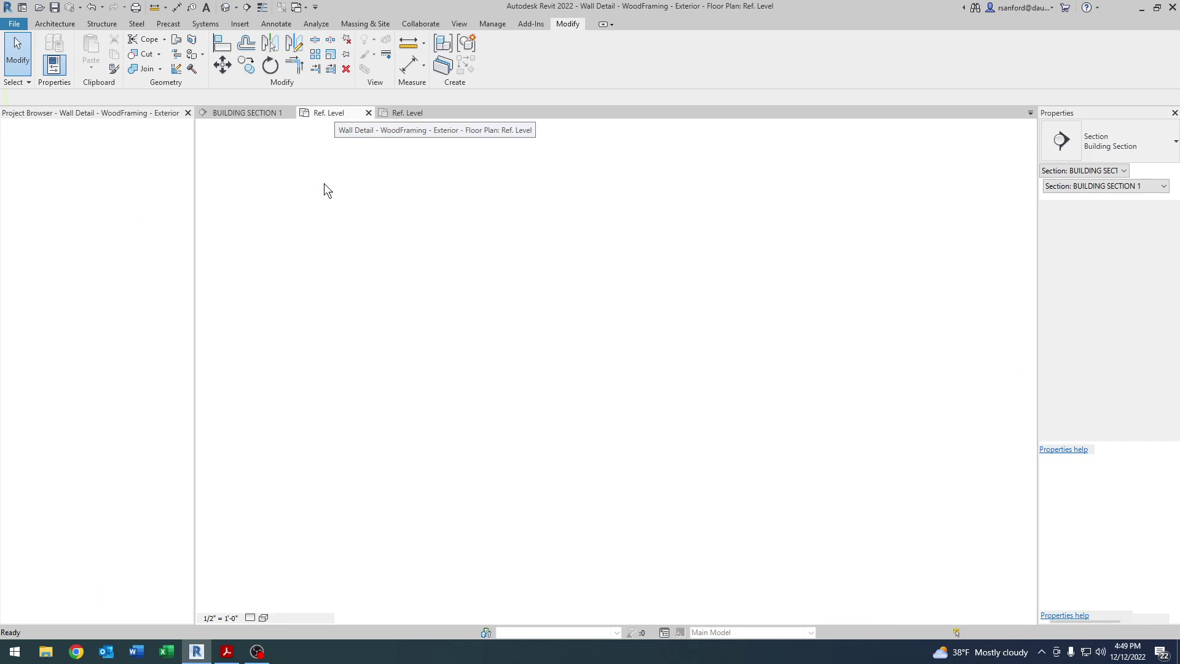
Inspect the Floor Framing Depth, B.O. First Floor and Floor Sheathing dimensions' labels, then deselect
scroll(627, 466, up, 2)
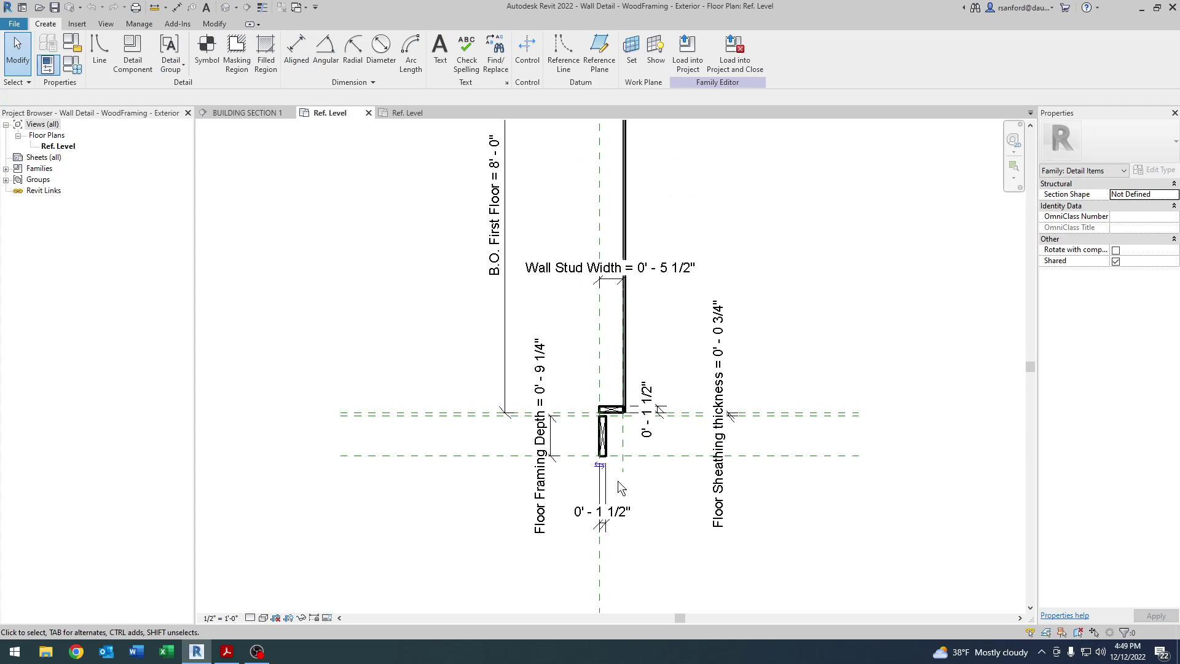
click(540, 505)
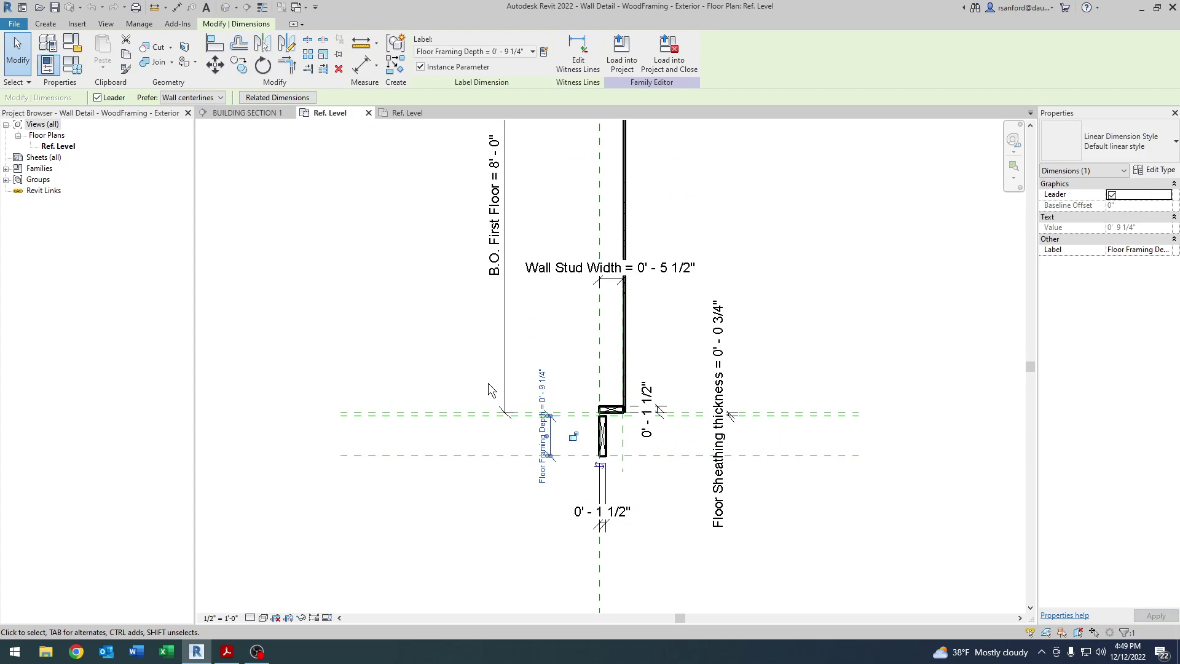
middle_drag(485, 382, 433, 490)
click(506, 396)
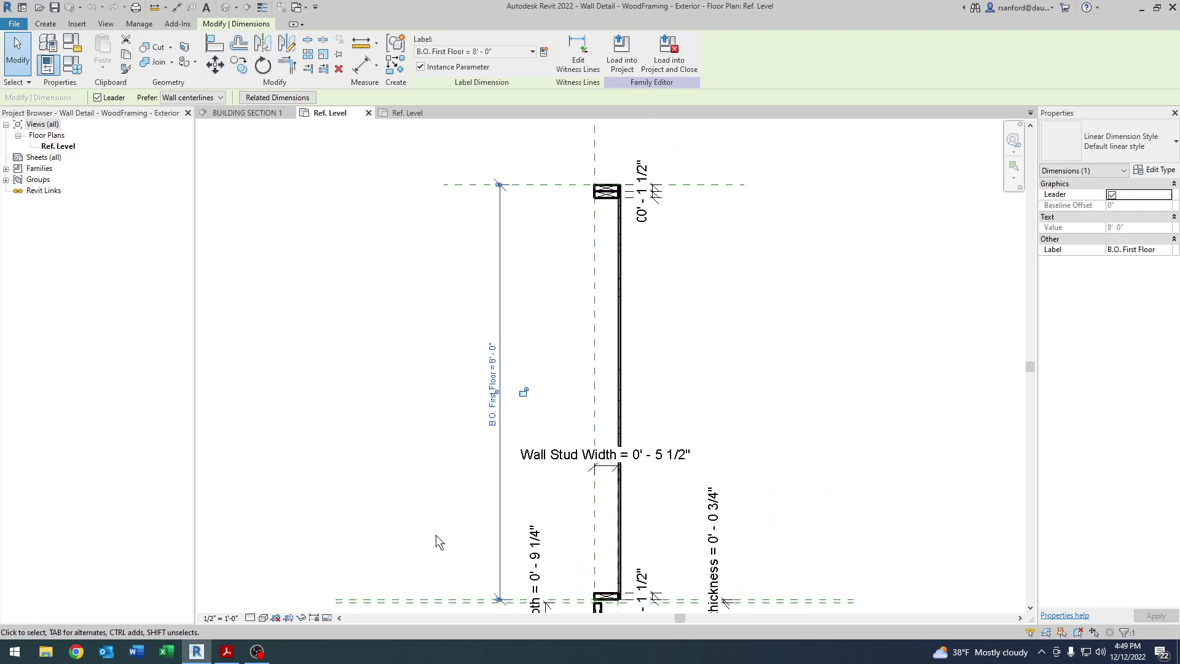
middle_drag(434, 538, 474, 462)
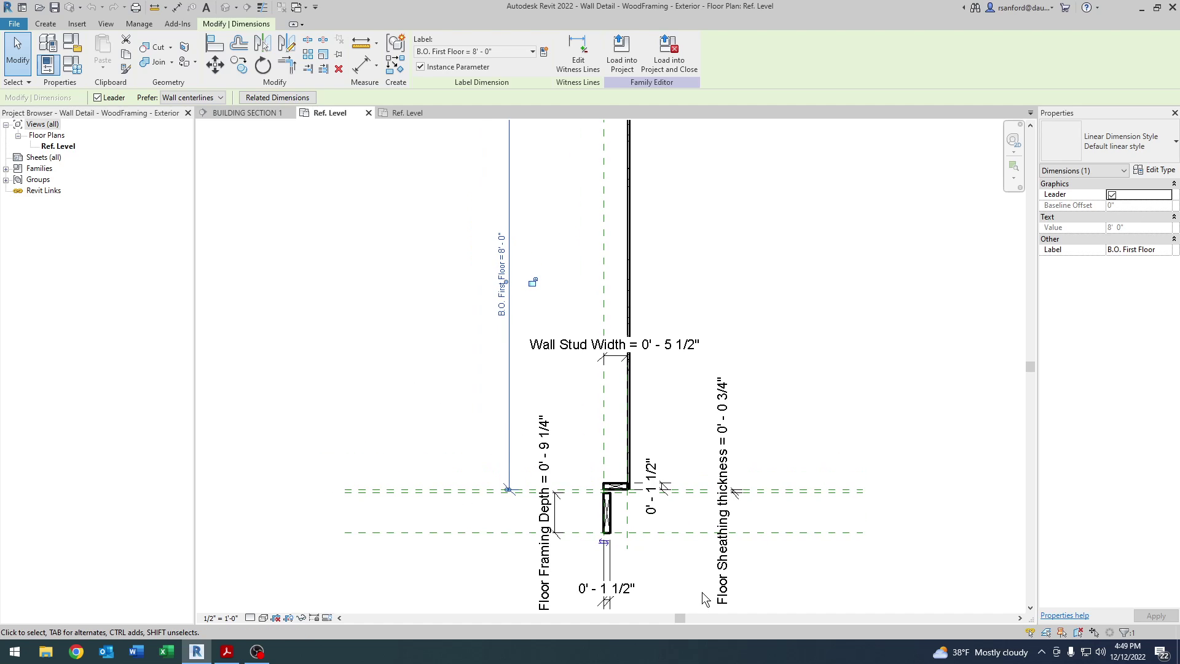
middle_drag(645, 485, 641, 407)
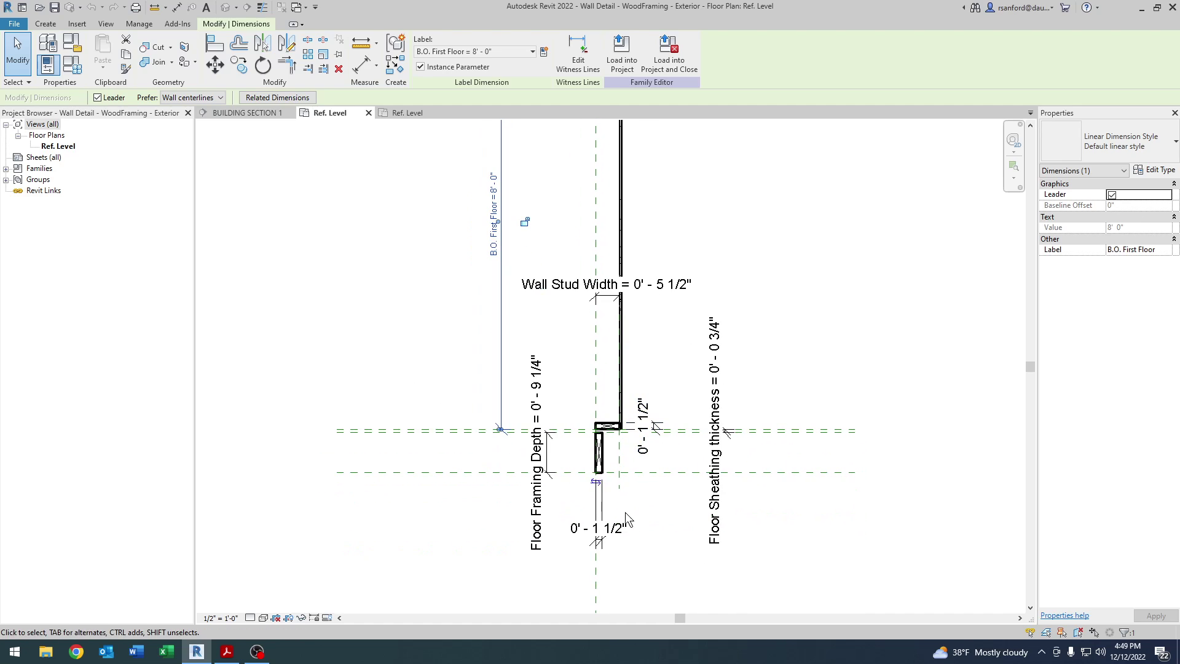
click(539, 522)
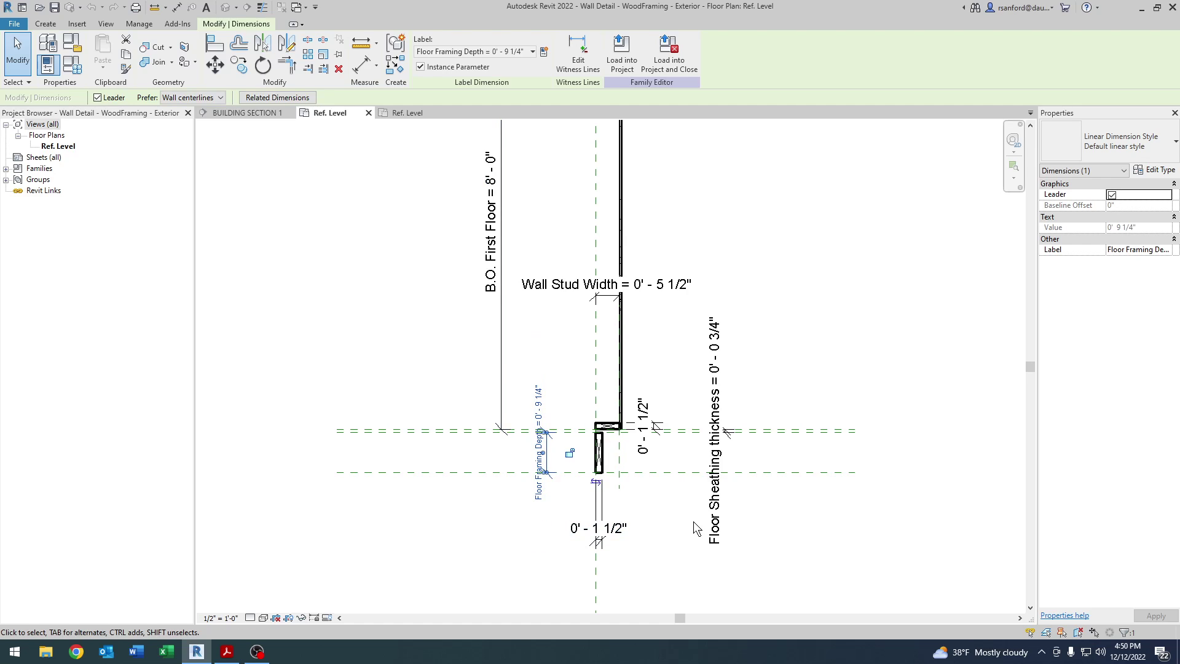
click(714, 515)
click(501, 203)
middle_drag(607, 474, 541, 481)
key(Escape)
scroll(404, 419, down, 2)
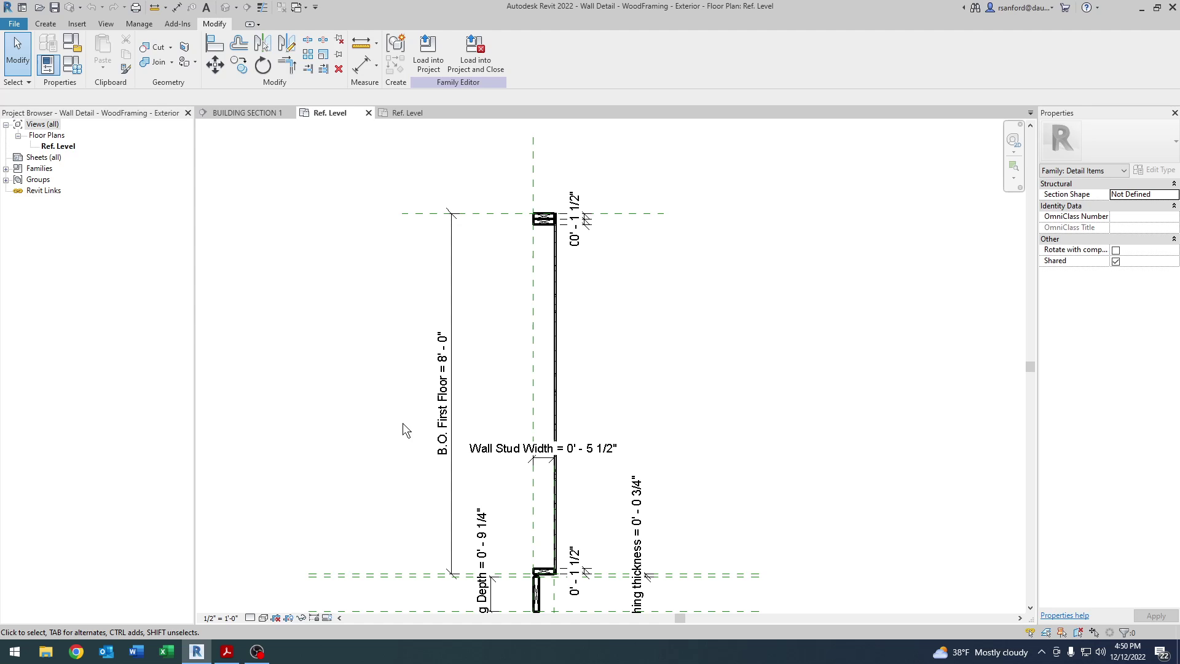
Back in Building Section 1, turn on thin lines and select the wall detail
click(252, 113)
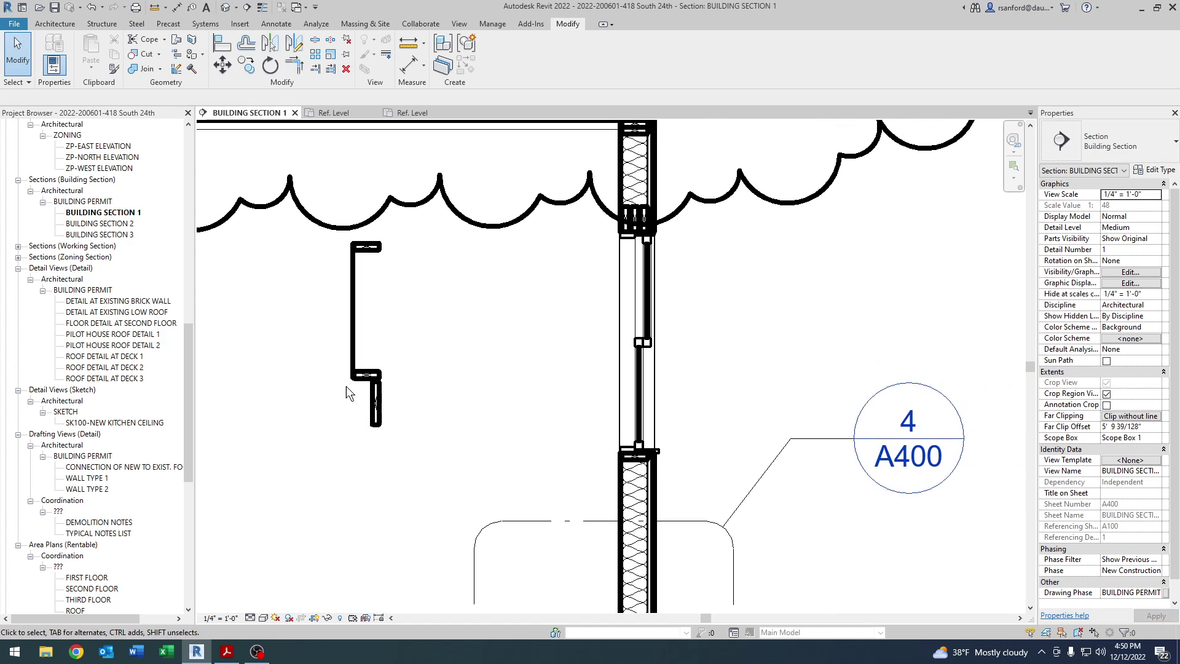
click(262, 7)
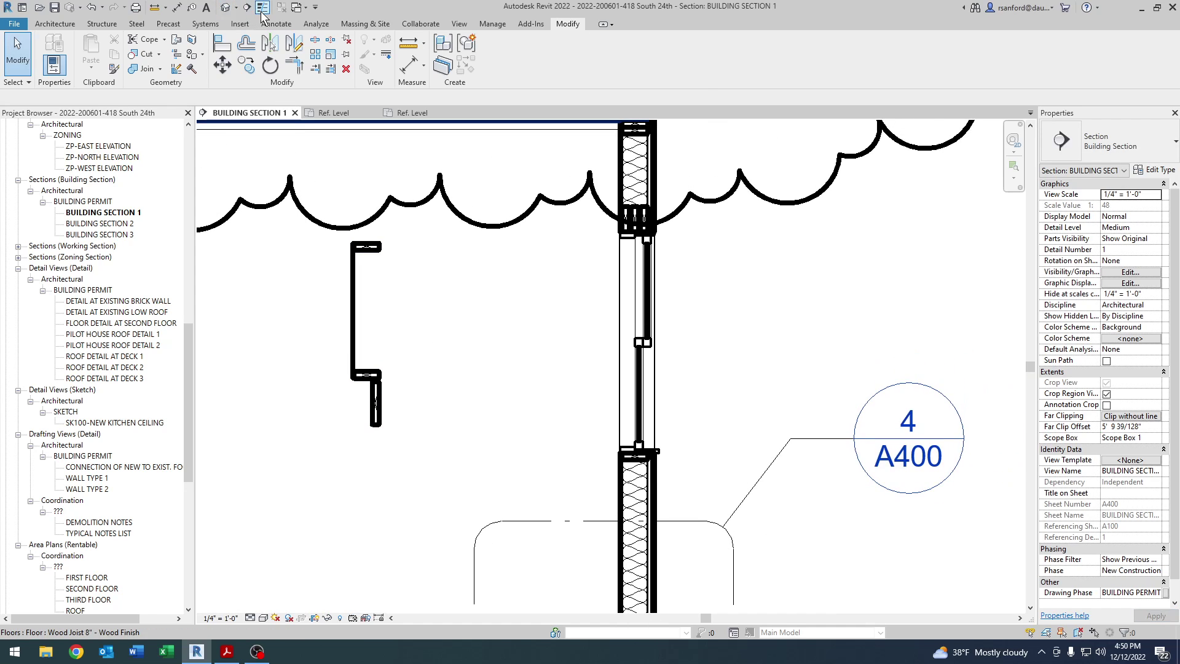
click(354, 326)
scroll(354, 336, up, 3)
Drag grips to widen the stud and raise the top, then undo with Ctrl+Z
drag(366, 348, 324, 386)
middle_drag(369, 409, 417, 575)
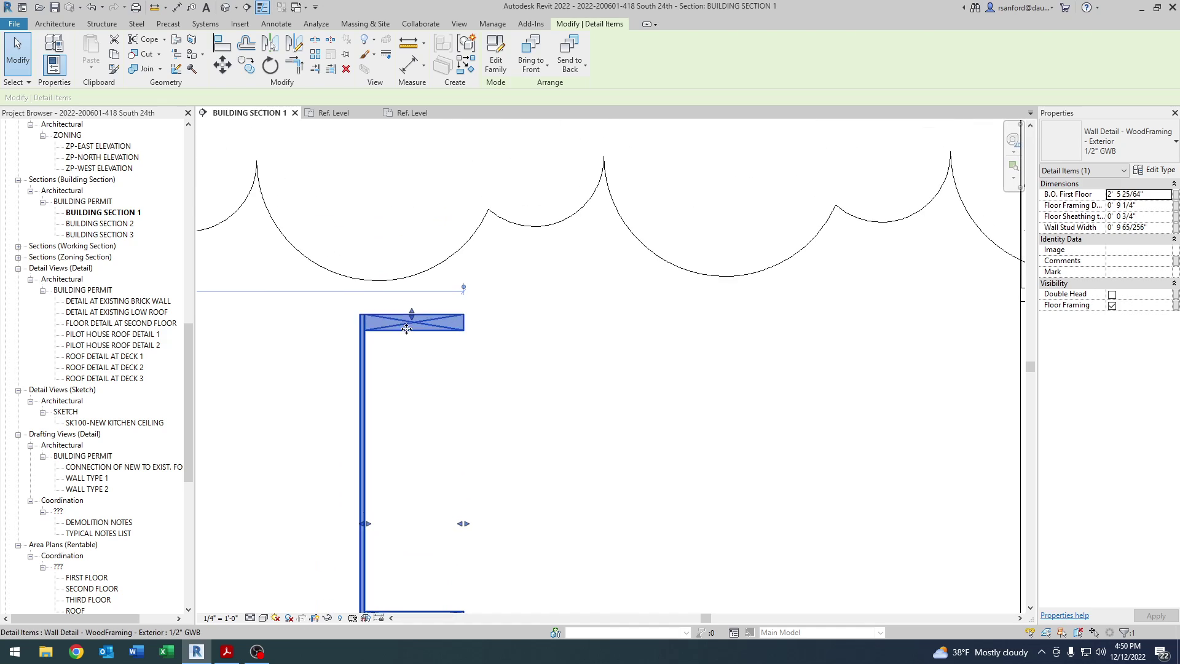
drag(411, 315, 406, 211)
key(Escape)
key(ctrl+z)
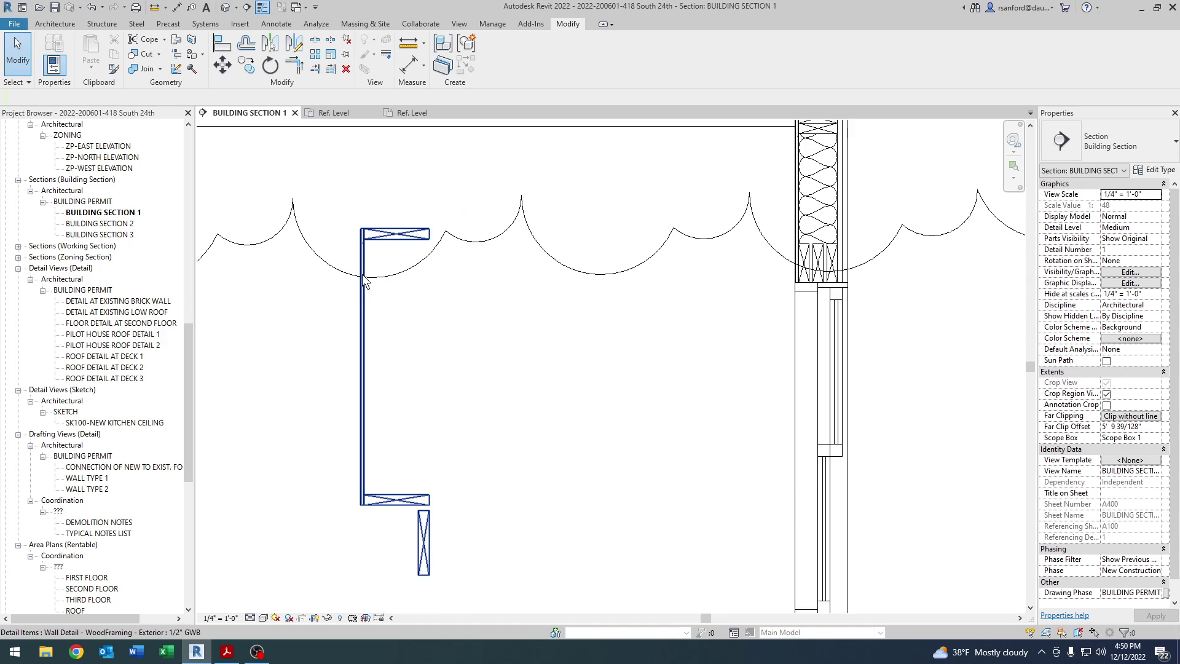
key(ctrl+z)
key(ctrl+z)
key(ctrl+z)
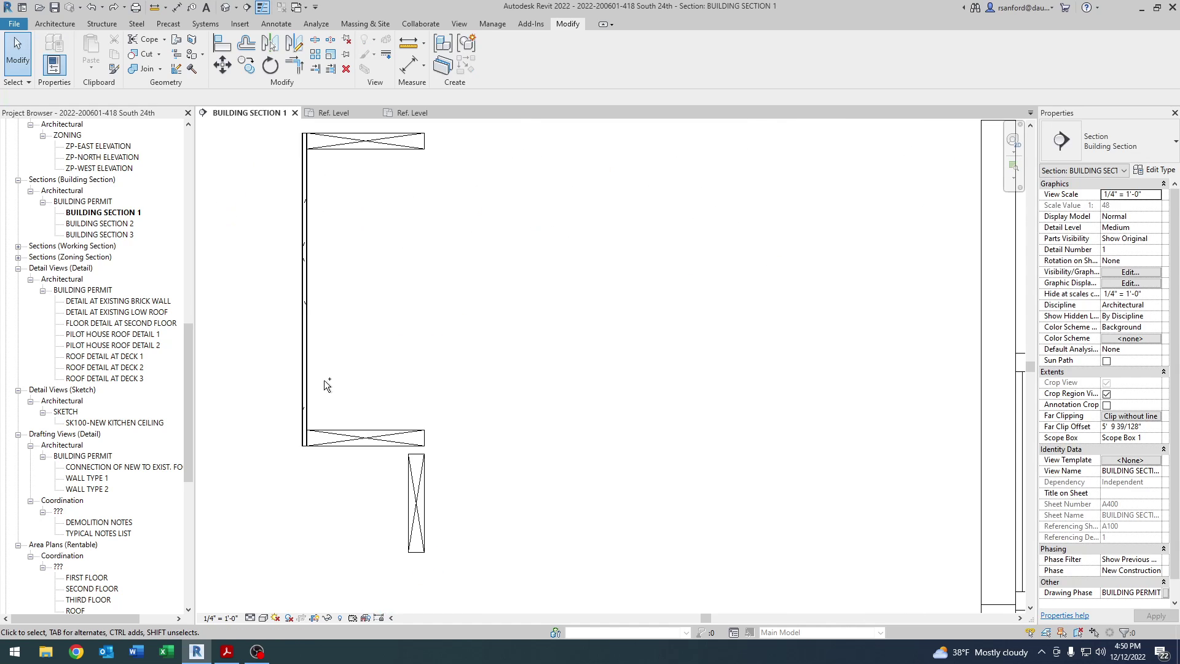
In the family's Ref. Level plan, select the 0' - 1 1/2" plate dimensions at the wall base
click(334, 112)
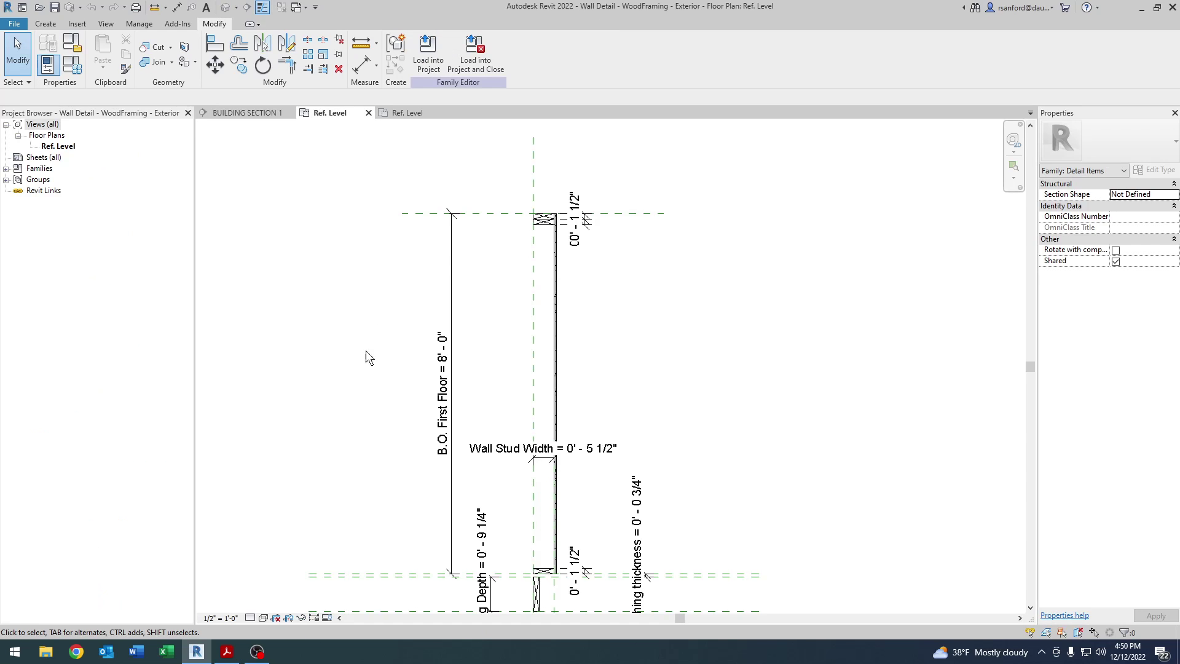
scroll(367, 350, down, 2)
scroll(471, 524, up, 1)
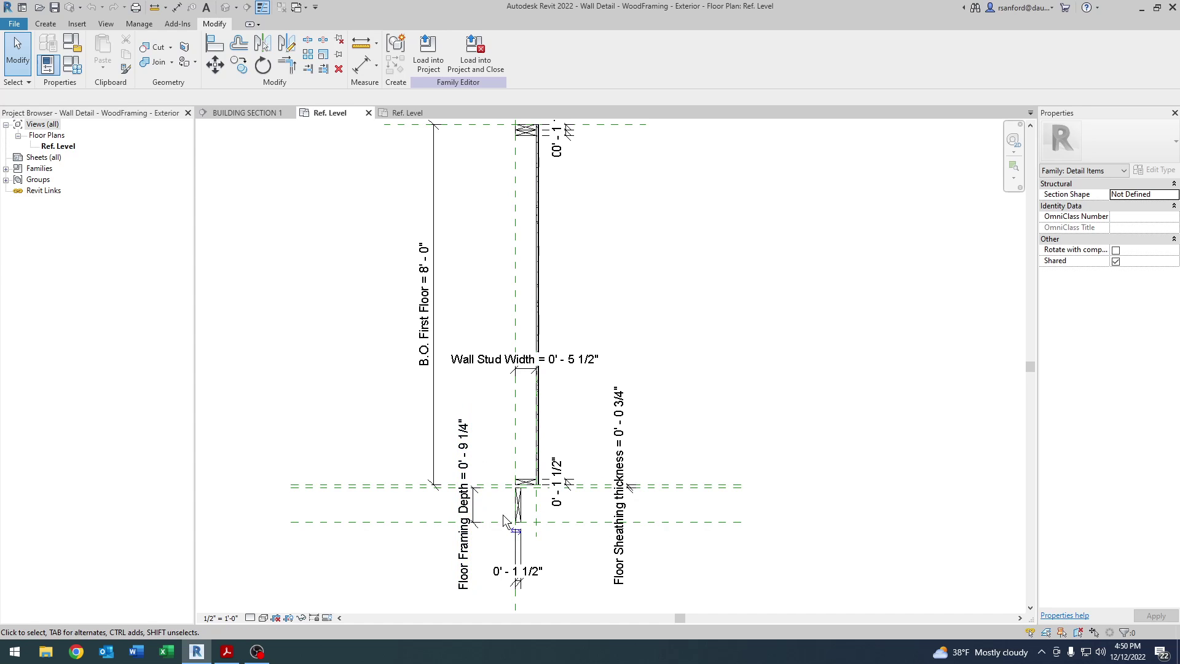
scroll(526, 492, up, 2)
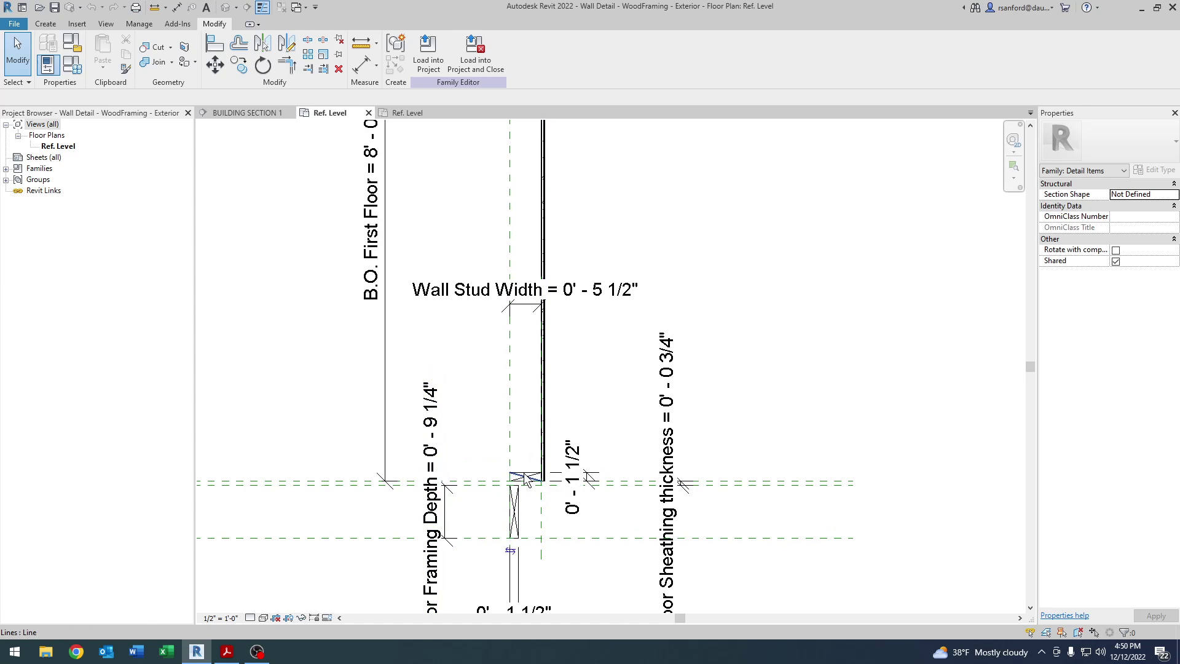
scroll(553, 492, up, 2)
click(596, 476)
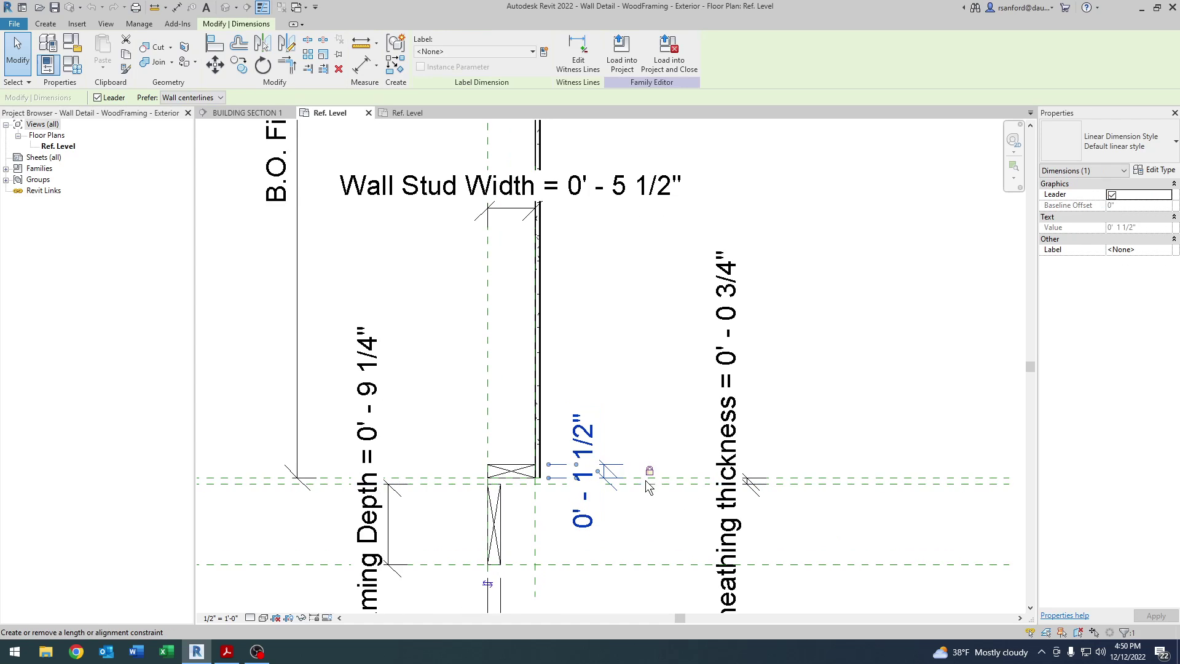
middle_drag(524, 544, 553, 422)
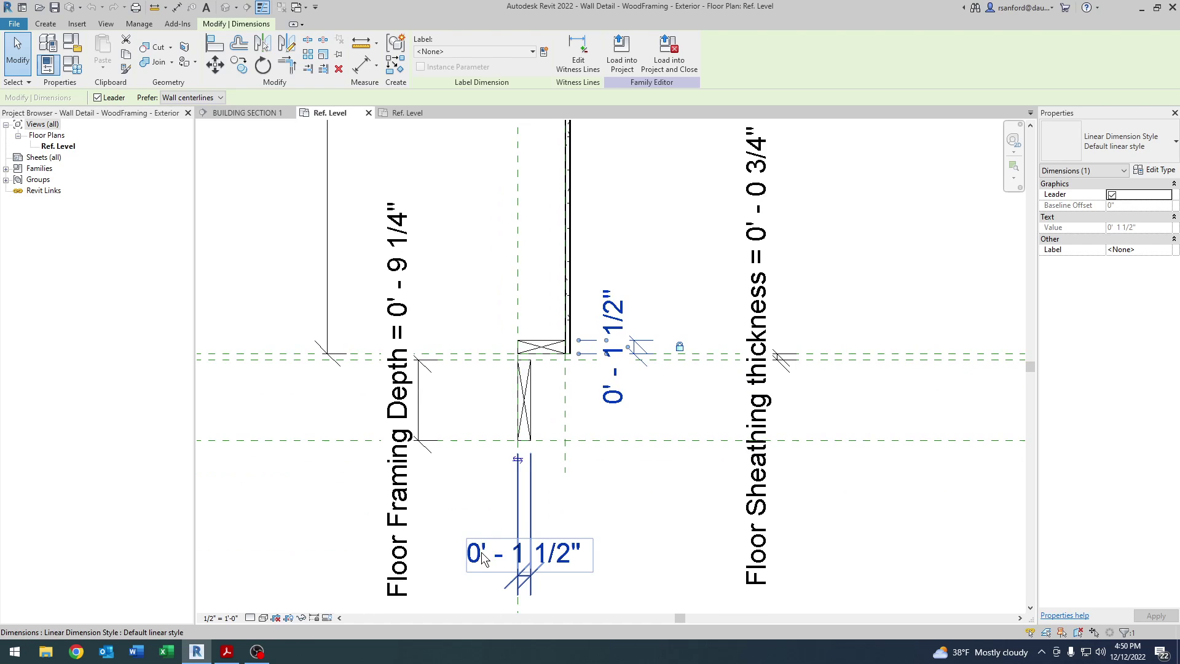
drag(483, 557, 479, 488)
middle_drag(532, 405, 560, 339)
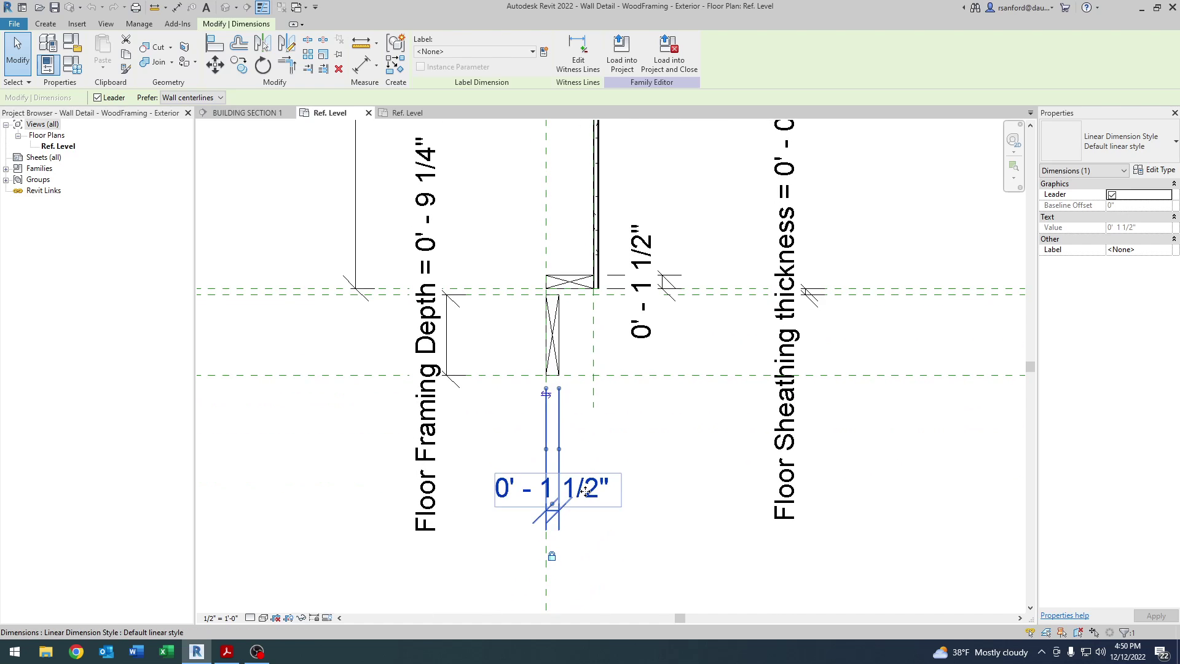
Check the top level line, deselect the dimension, and frame the whole wall detail
scroll(549, 373, down, 3)
middle_drag(523, 184, 535, 445)
scroll(557, 178, up, 3)
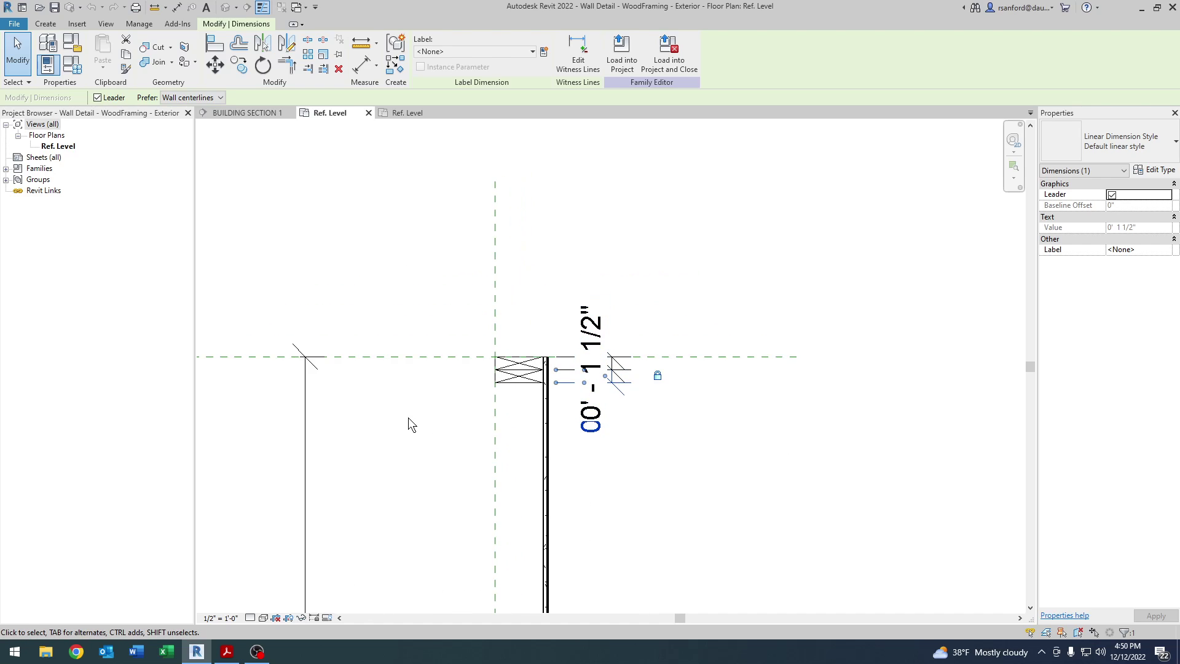
scroll(420, 363, down, 2)
key(Escape)
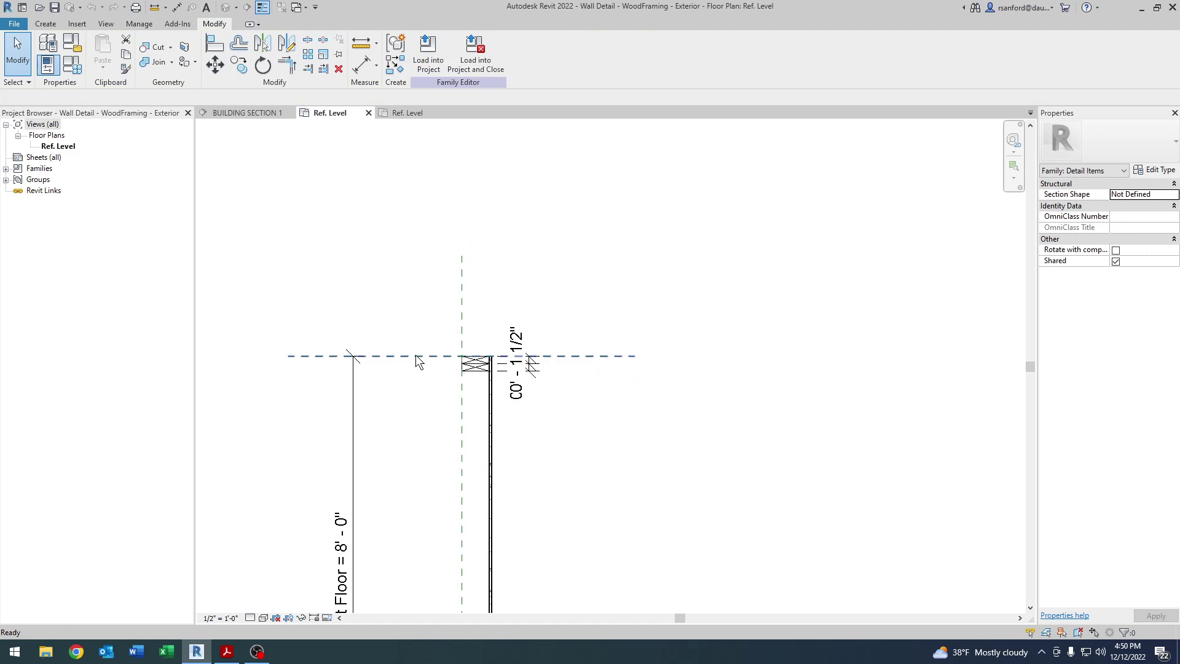
scroll(416, 355, down, 3)
middle_drag(417, 356, 424, 274)
middle_drag(337, 366, 403, 397)
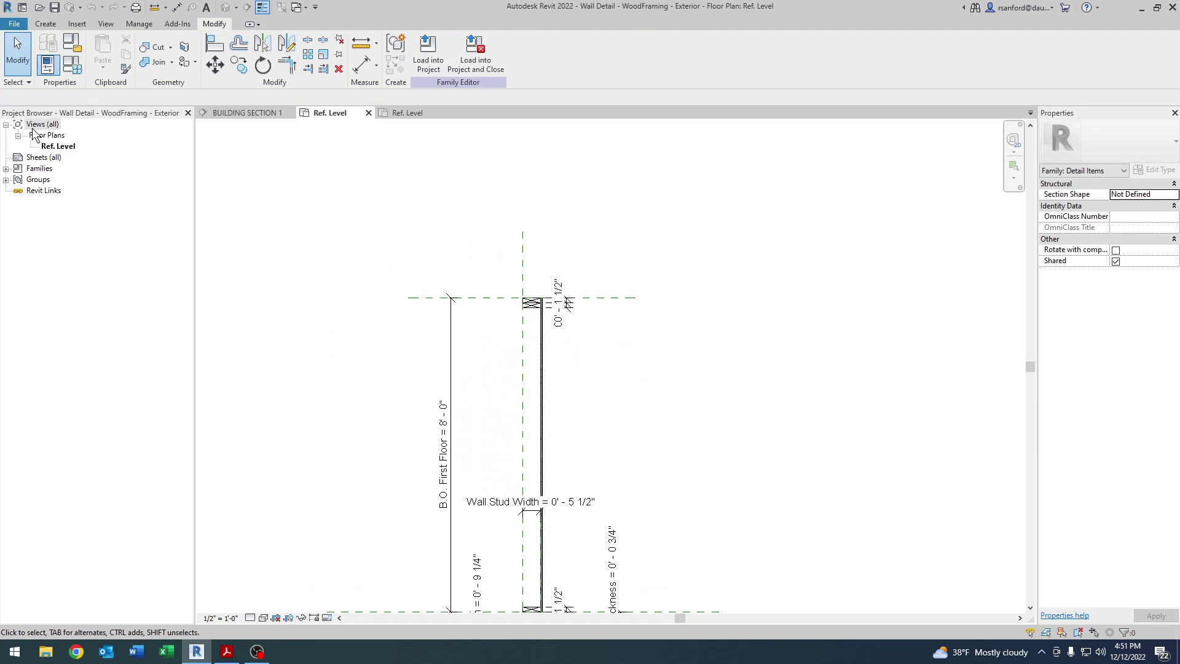
click(80, 66)
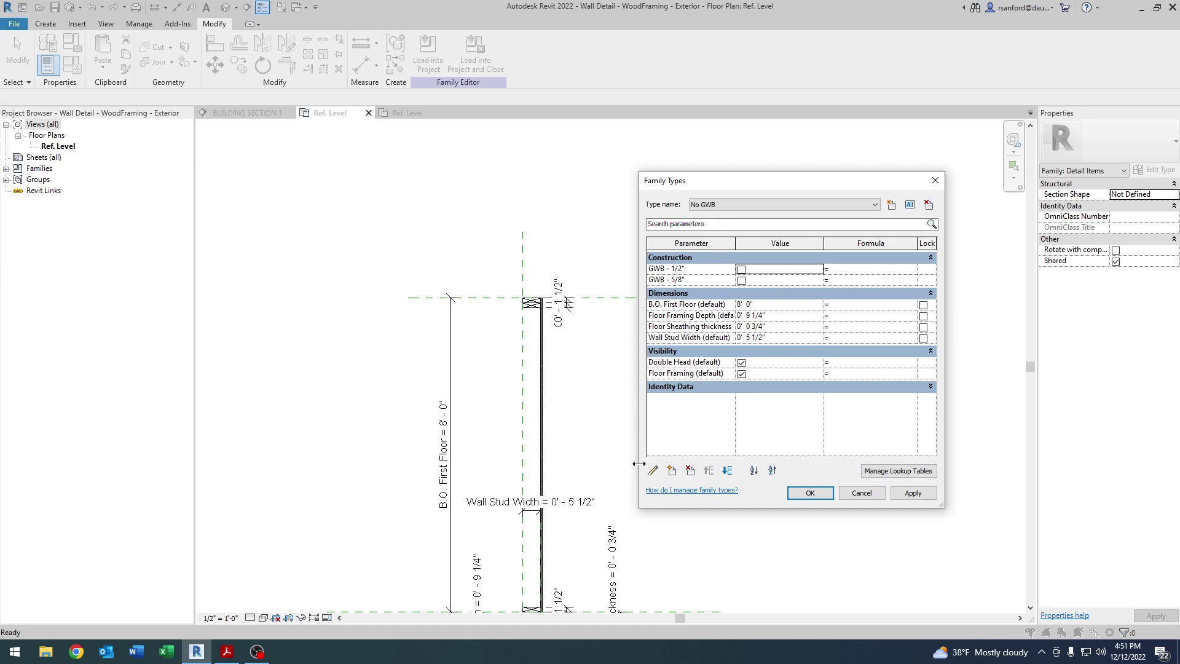
click(662, 269)
click(653, 471)
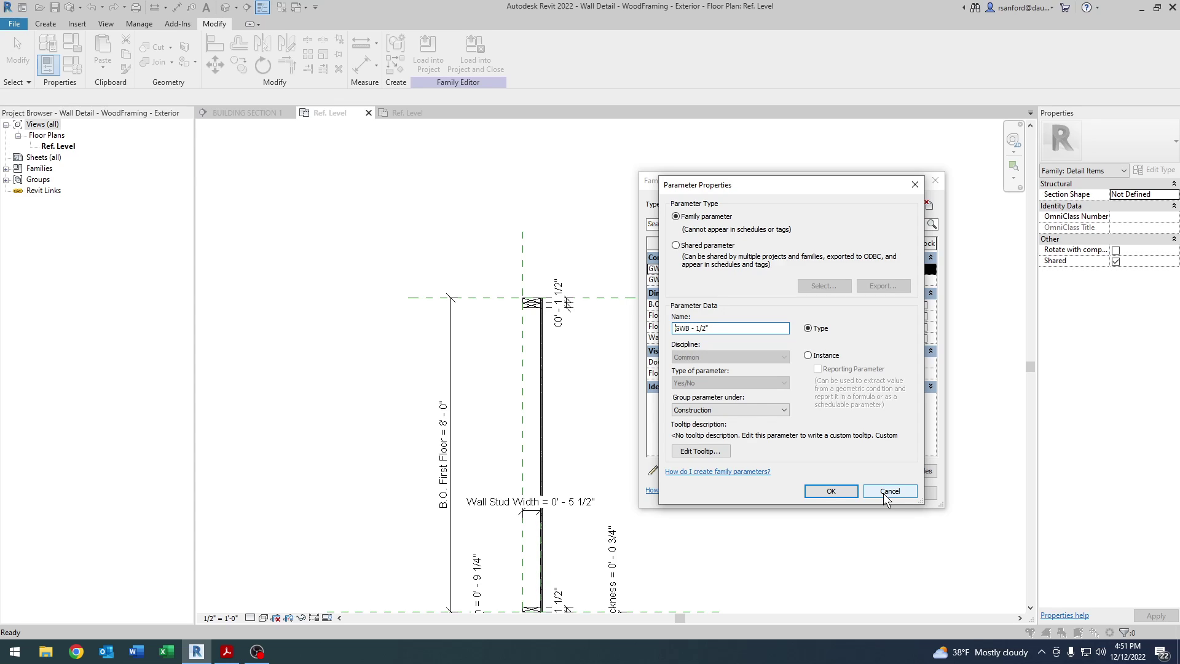
click(881, 494)
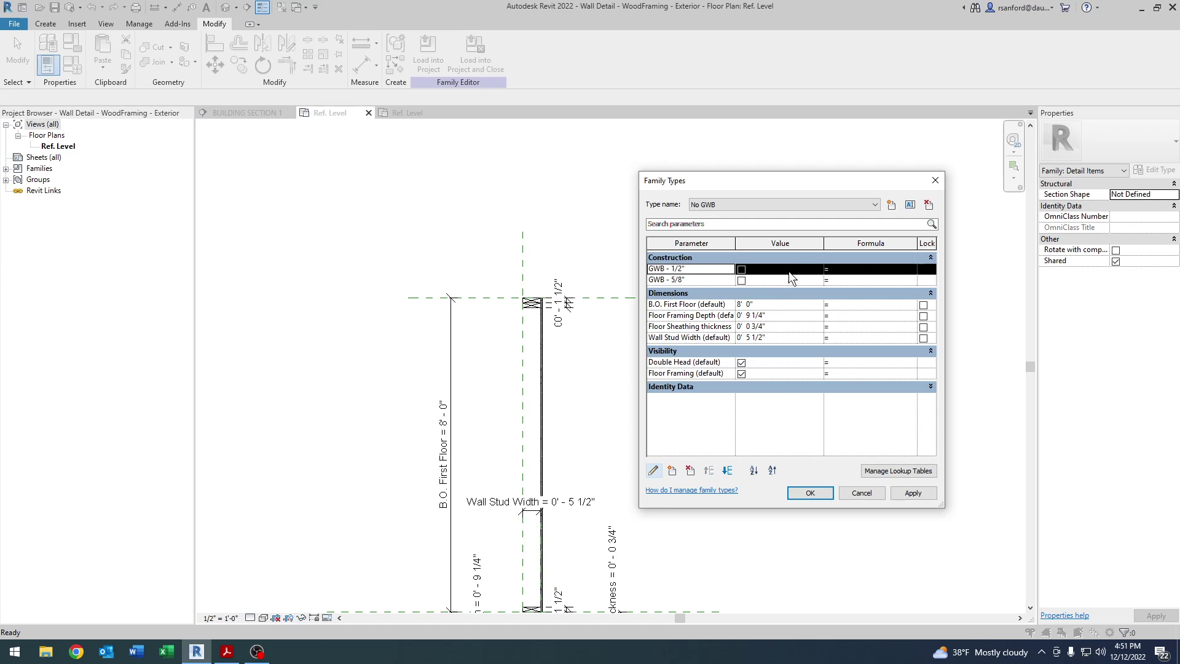
click(935, 180)
click(544, 373)
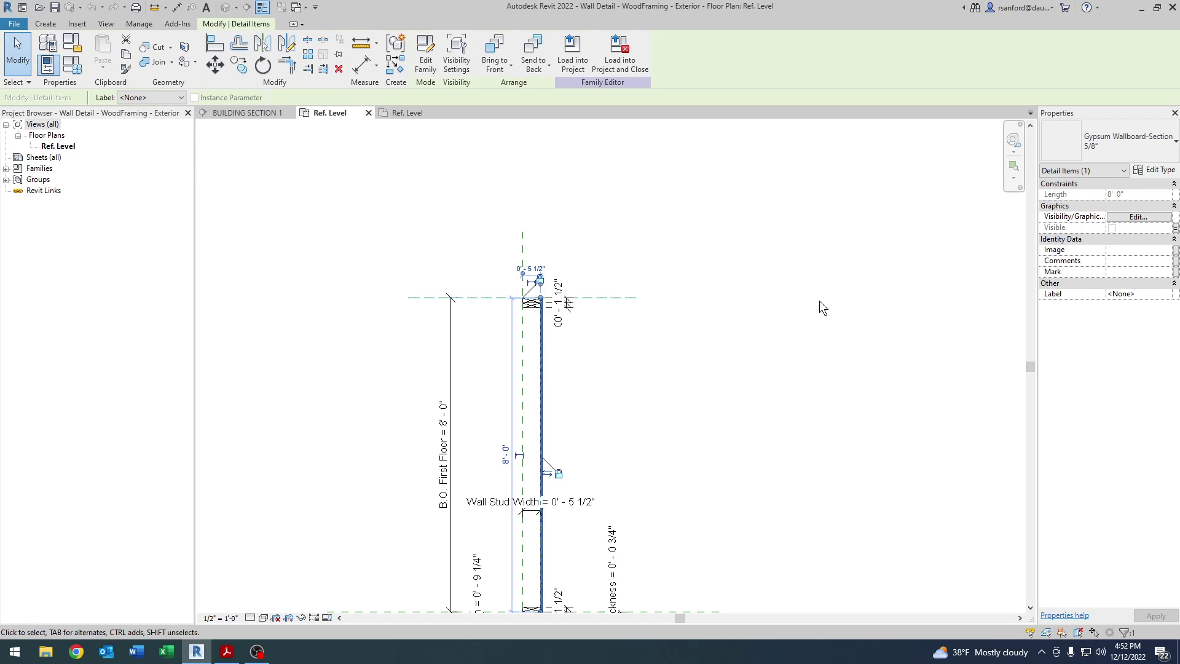
click(1176, 229)
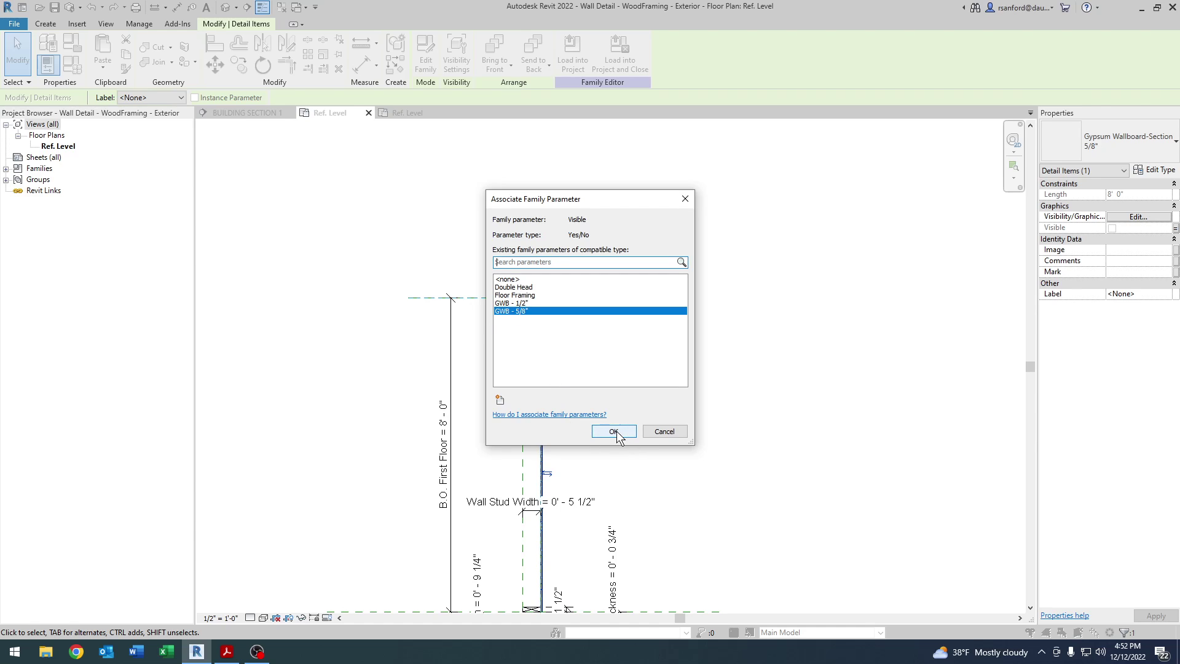
click(665, 432)
click(287, 203)
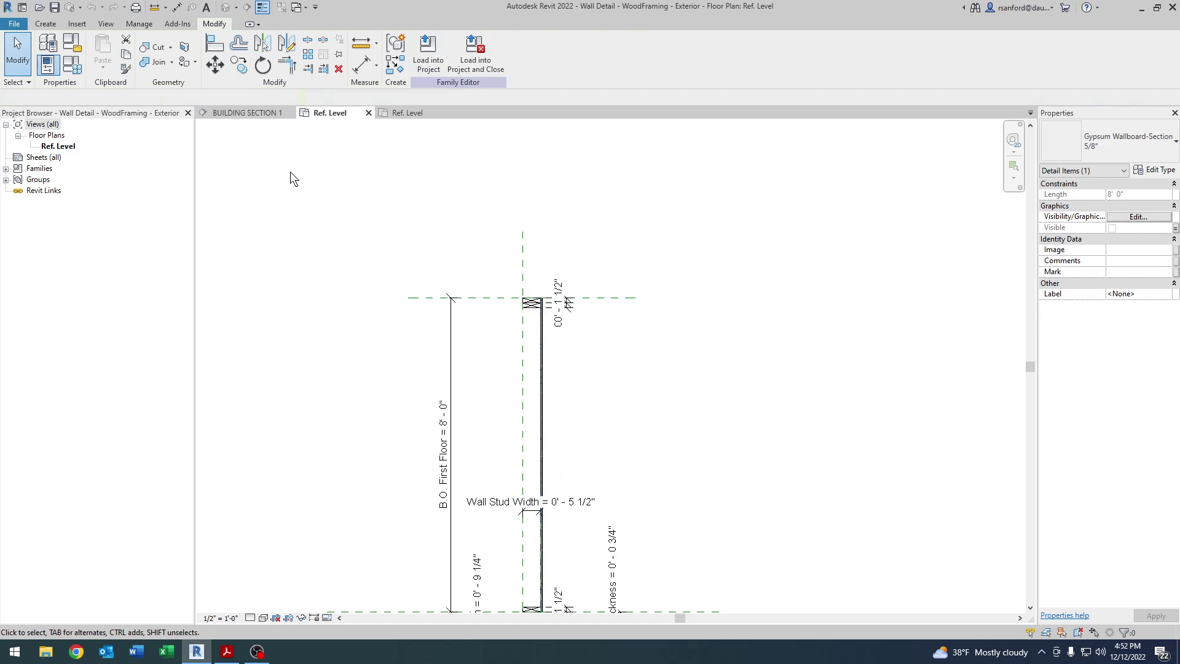
click(73, 64)
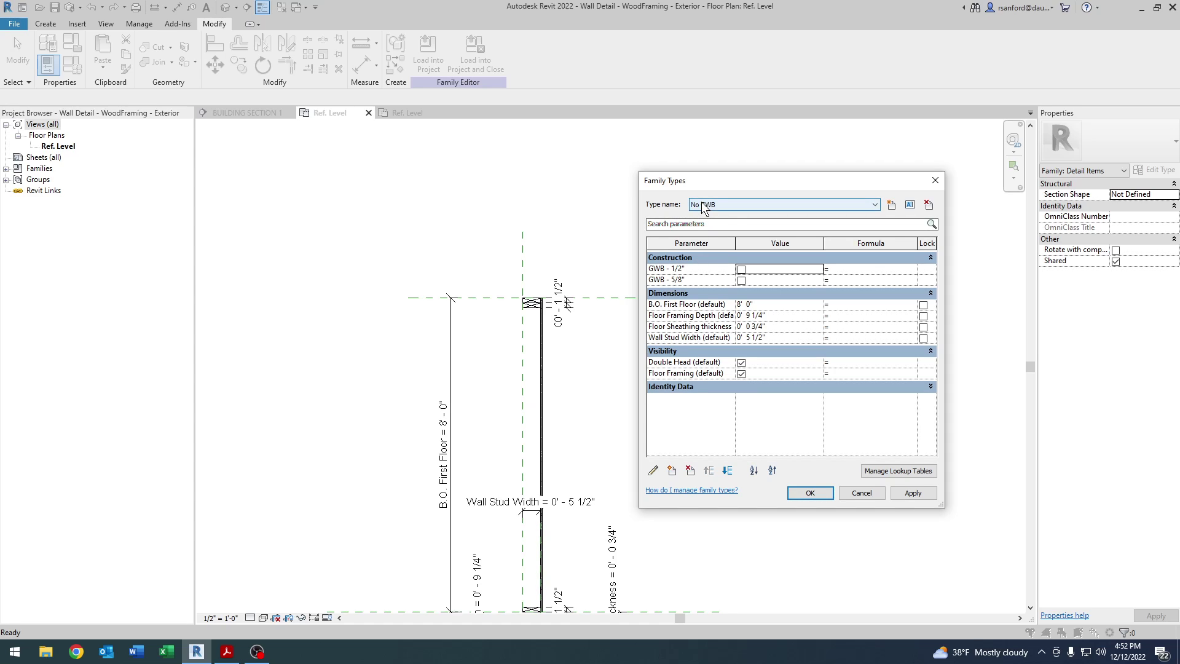
click(735, 205)
click(724, 214)
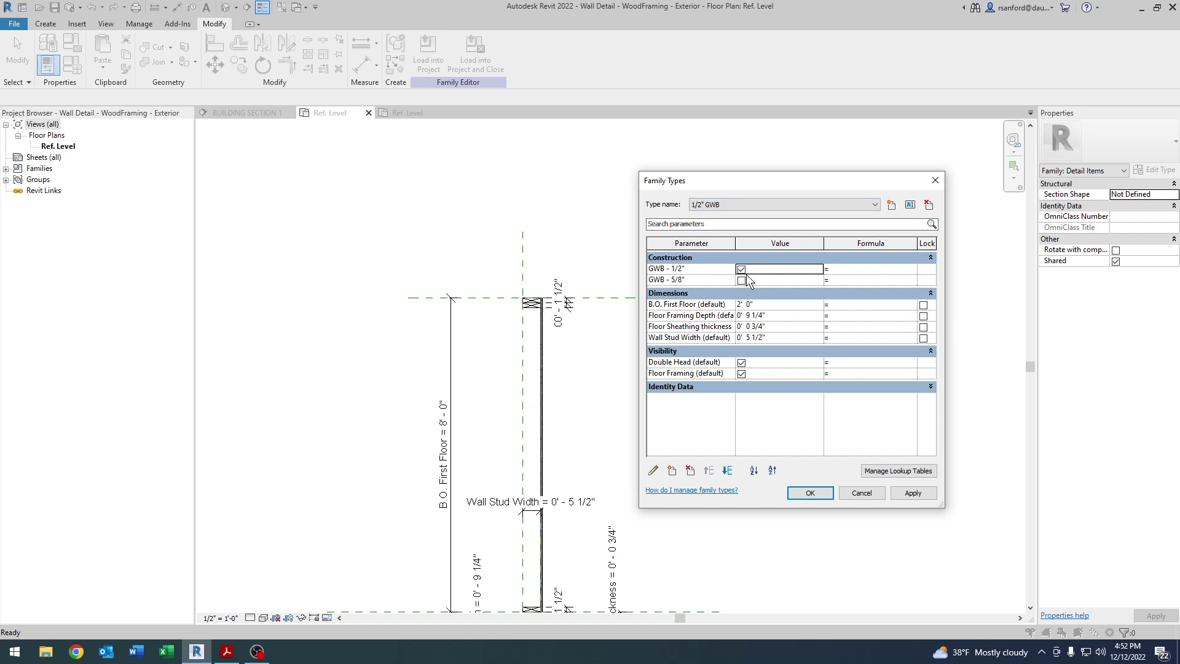
click(740, 205)
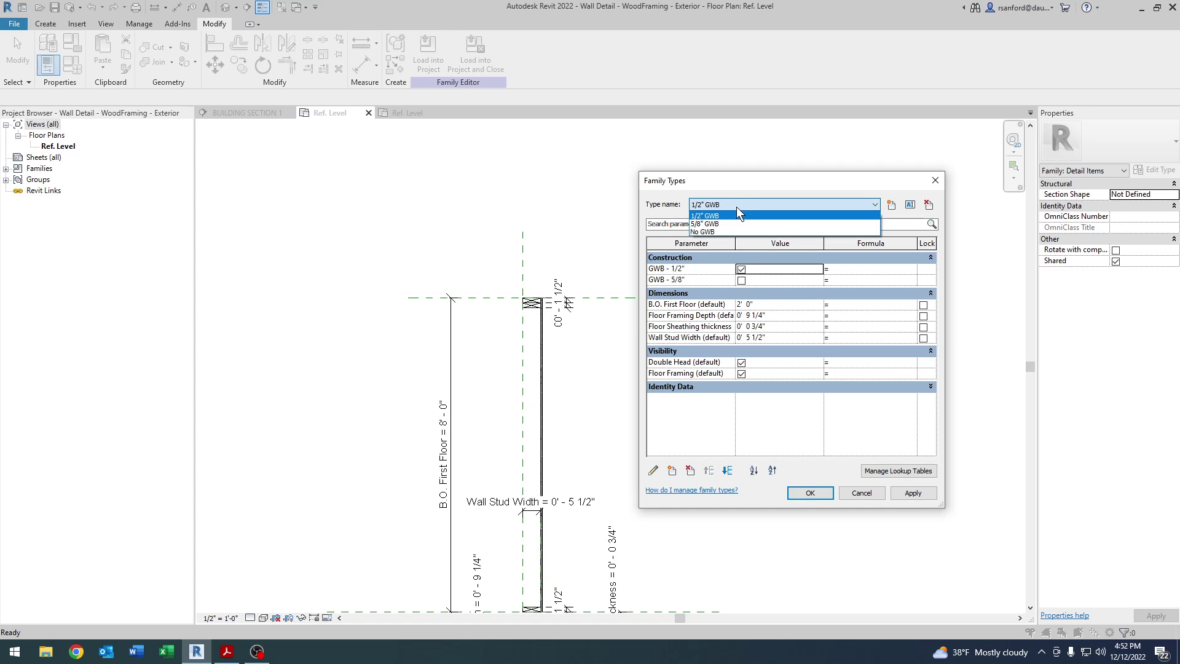
click(728, 223)
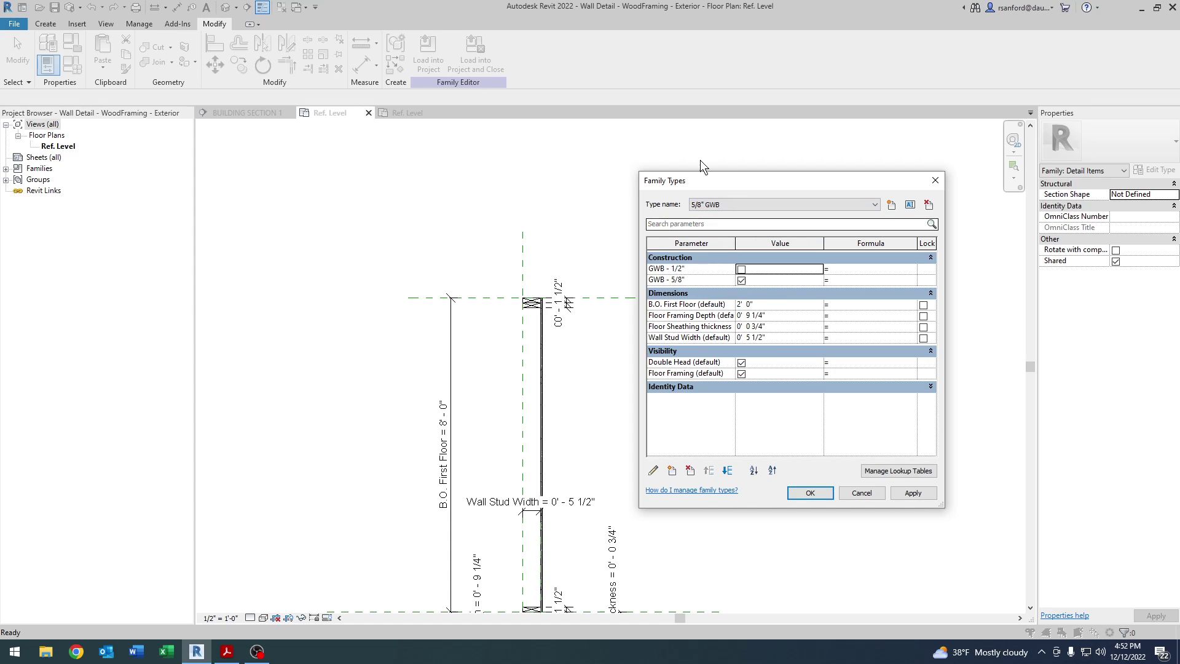
click(713, 205)
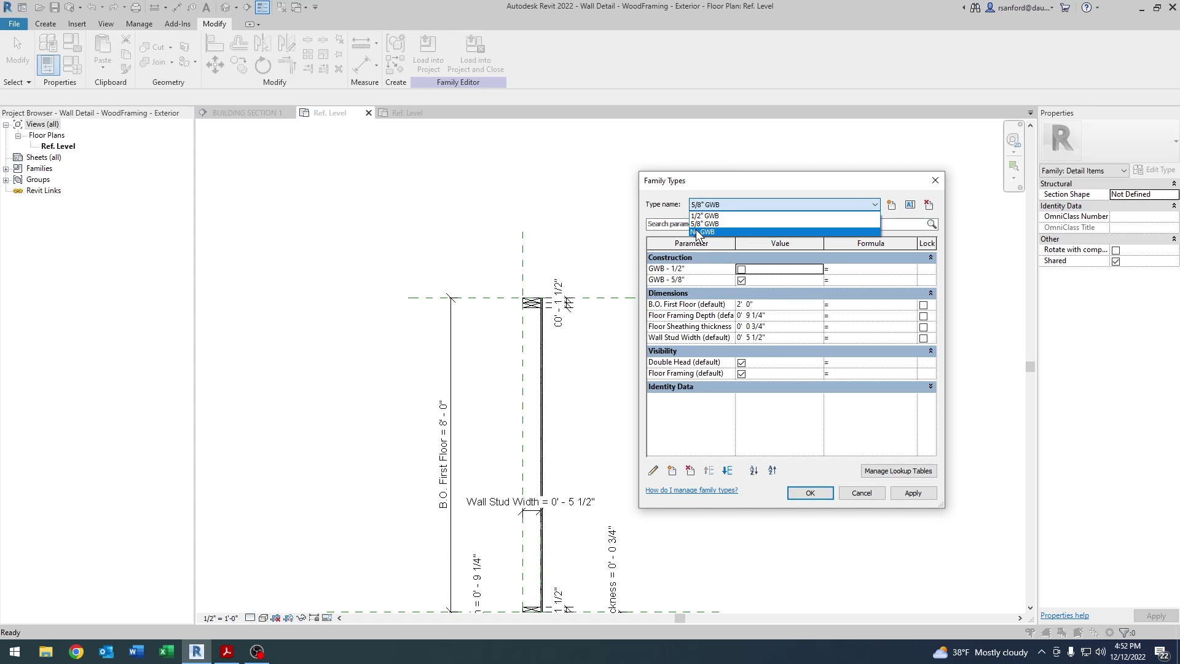
click(695, 231)
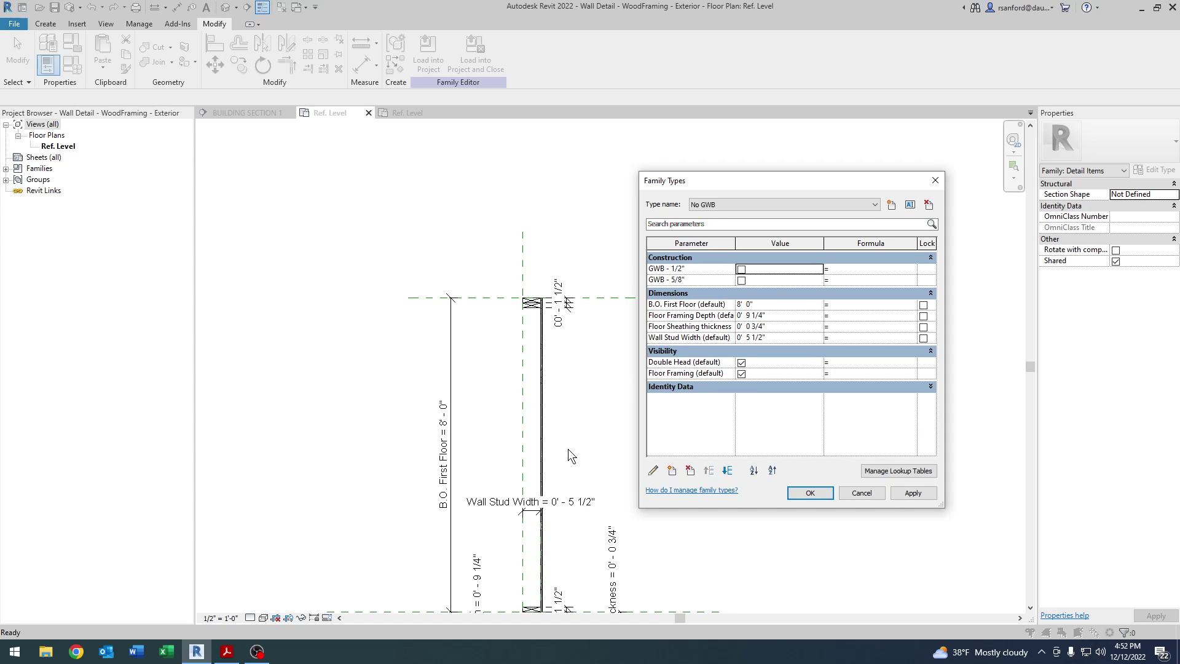
click(810, 494)
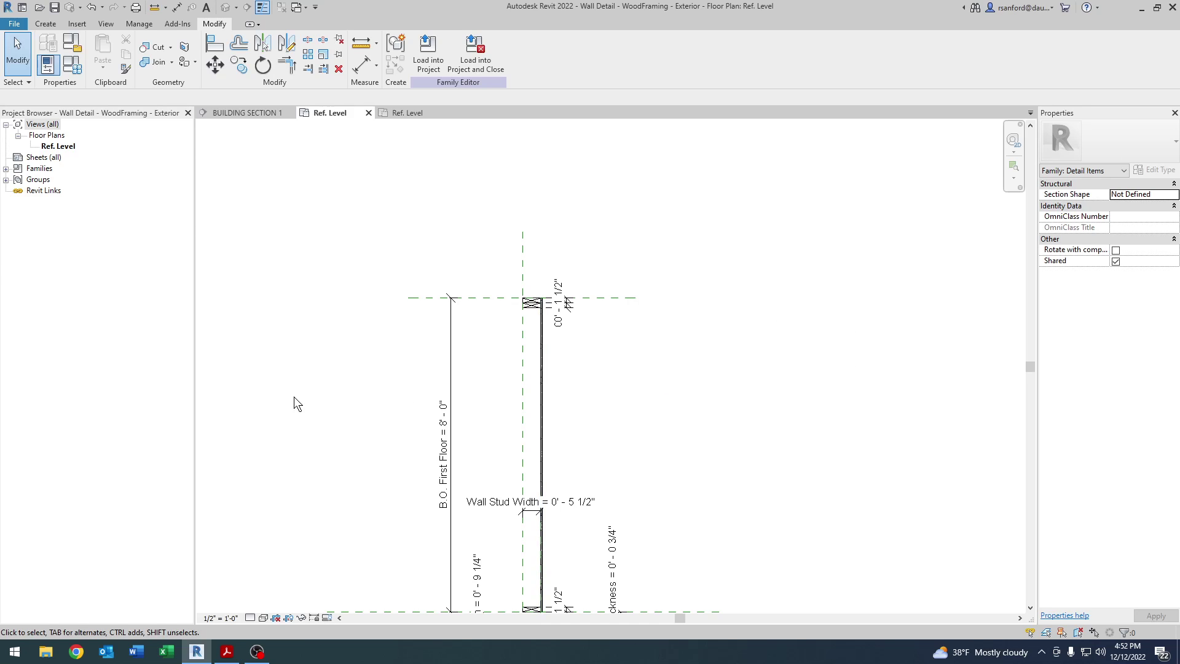
Turn Preview Visibility On from the view control bar and recenter the wall detail
scroll(313, 350, down, 1)
scroll(526, 373, up, 3)
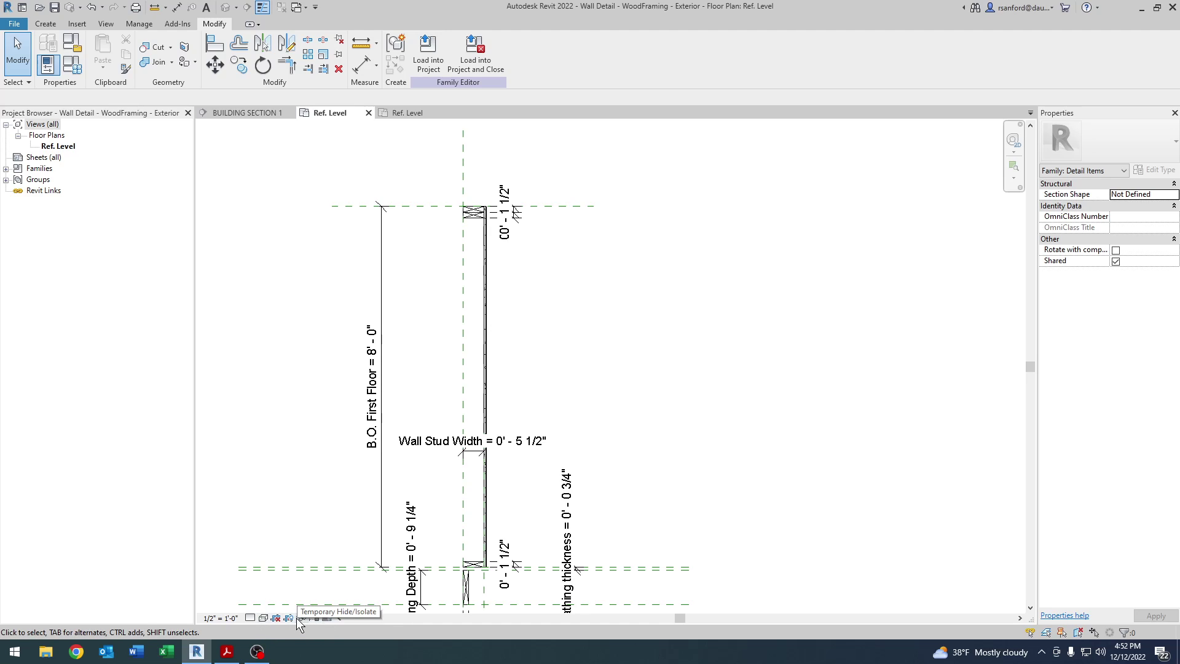
click(330, 619)
click(338, 606)
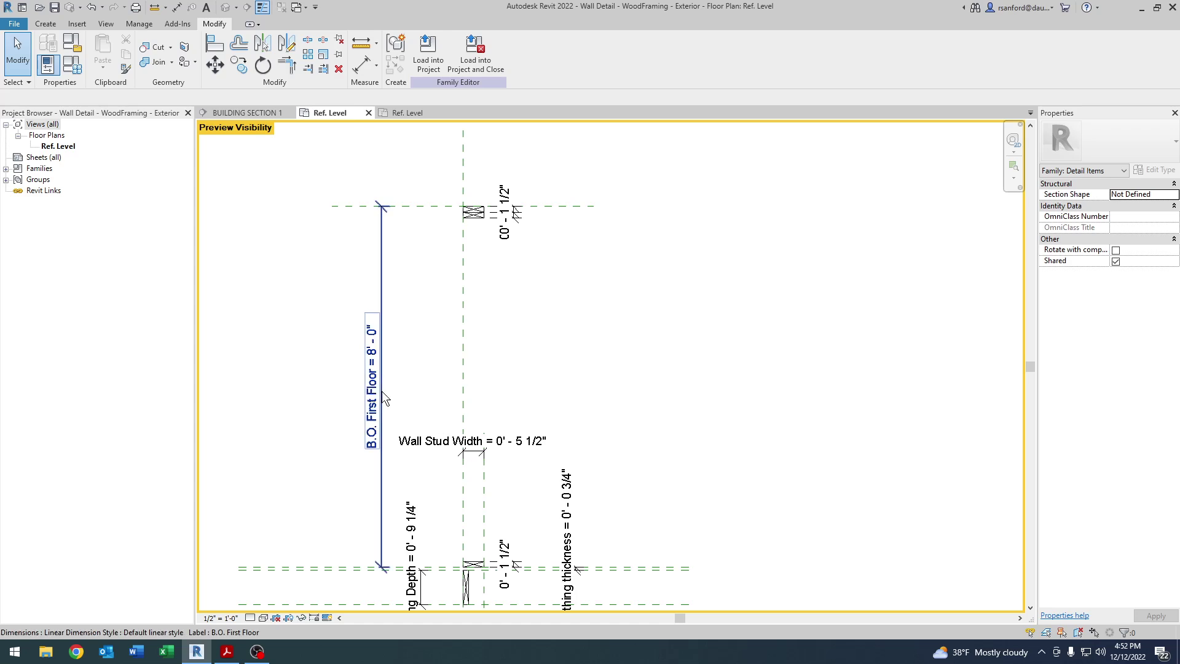
scroll(452, 336, down, 2)
middle_drag(451, 330, 440, 383)
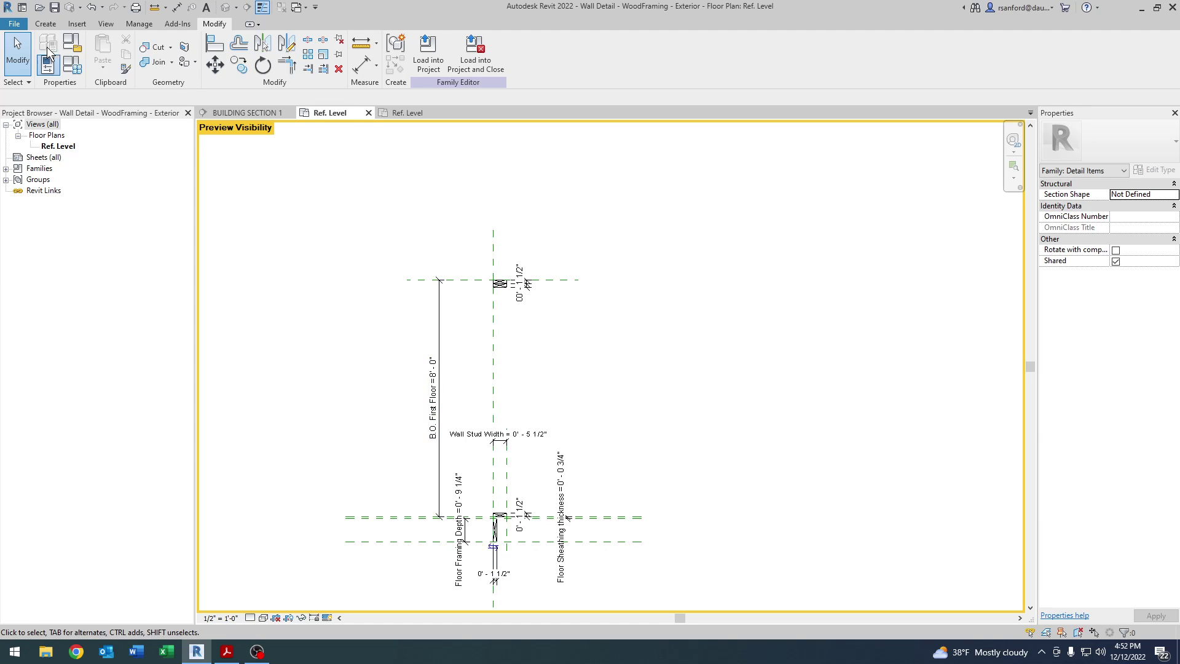
In Family Types, set the 5/8" GWB type's B.O. First Floor to 8' 0" and apply
click(72, 66)
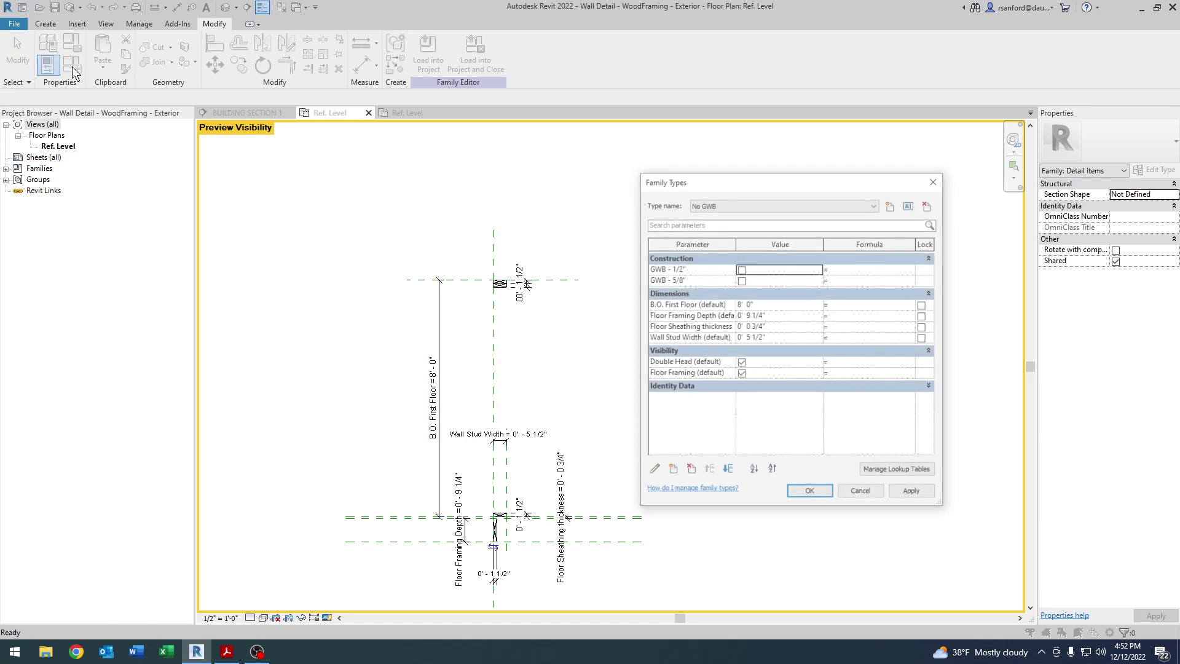
click(747, 204)
click(740, 229)
click(911, 493)
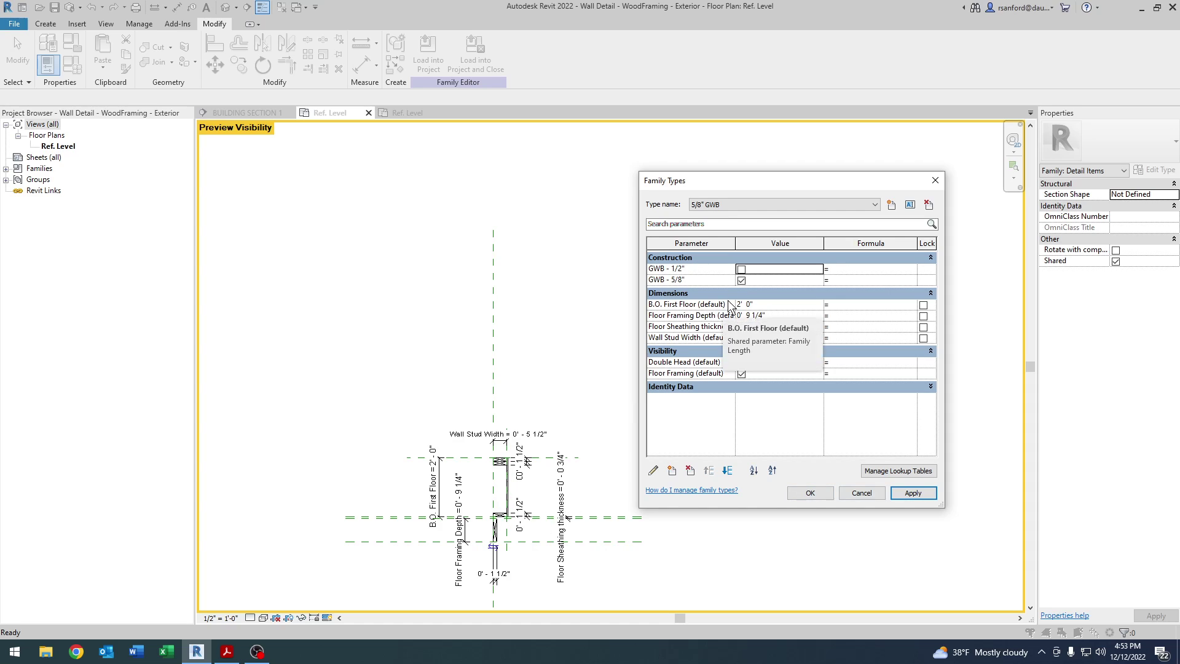
click(779, 306)
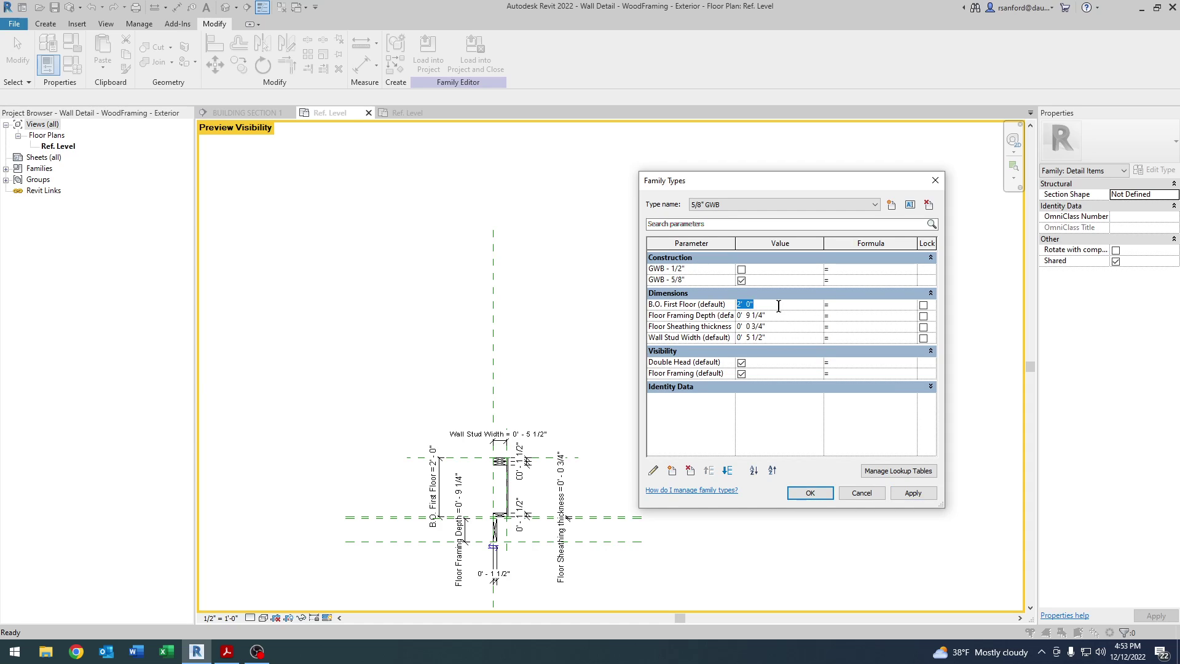
text(8)
key(Tab)
click(919, 498)
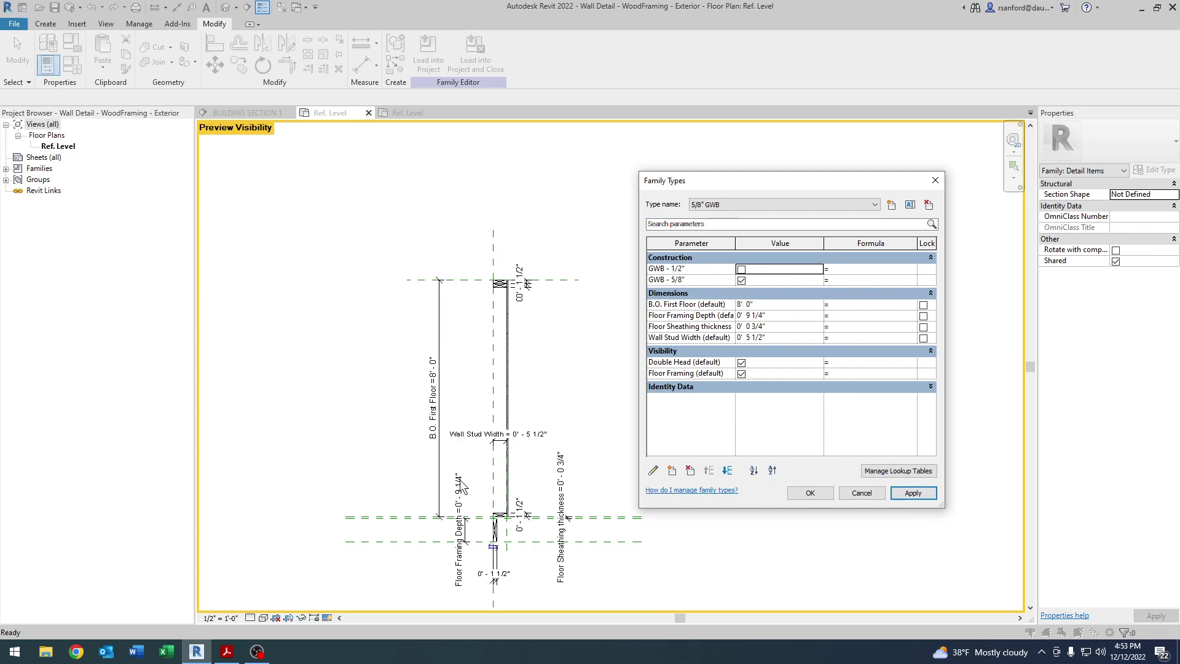
Set B.O. First Floor to 8' 0" for the 1/2" GWB type and apply
click(743, 204)
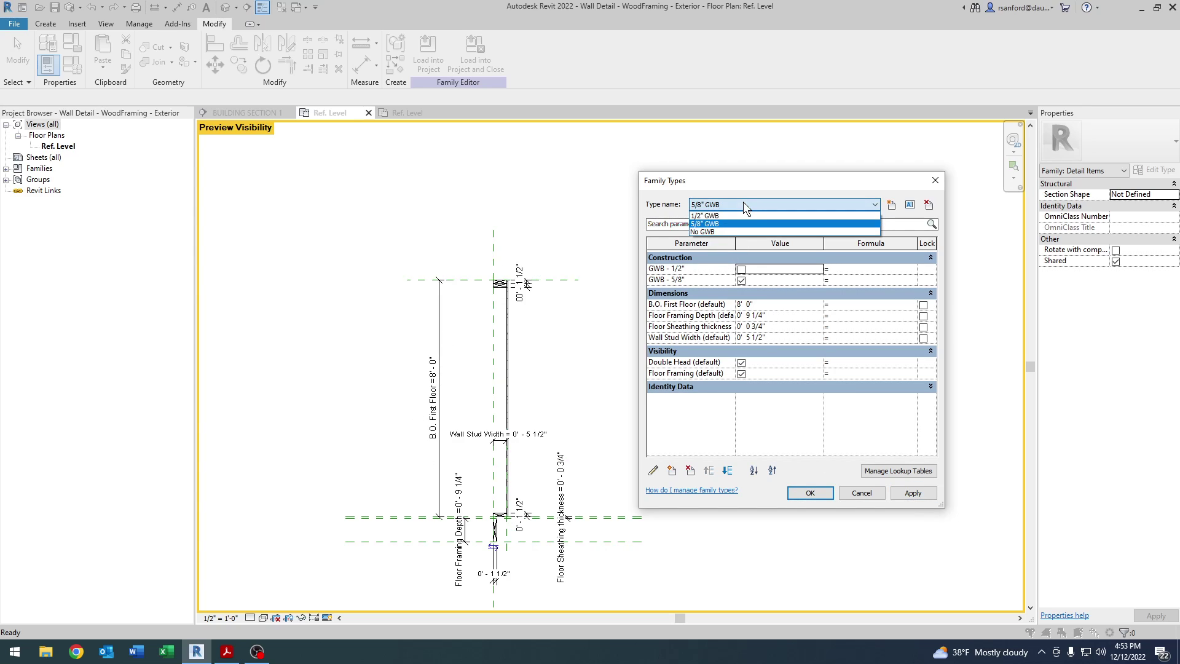
click(729, 215)
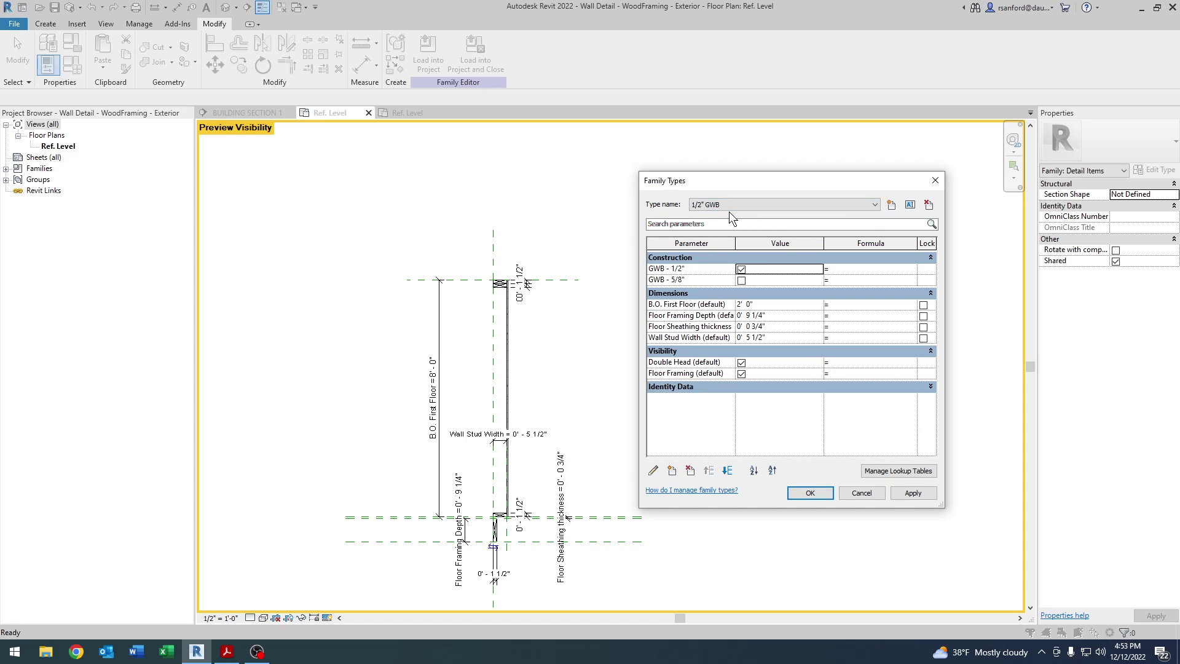
click(779, 307)
text(8)
key(Tab)
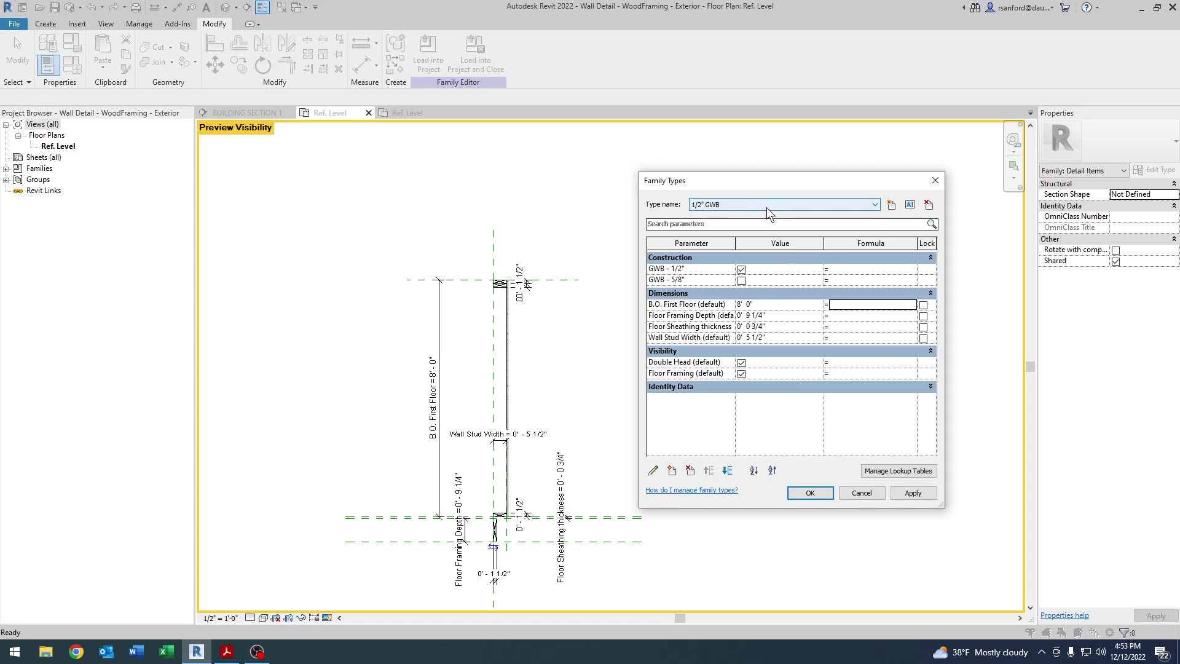
click(898, 496)
Preview the 5/8" GWB type, then accept the dialog with No GWB selected
click(735, 205)
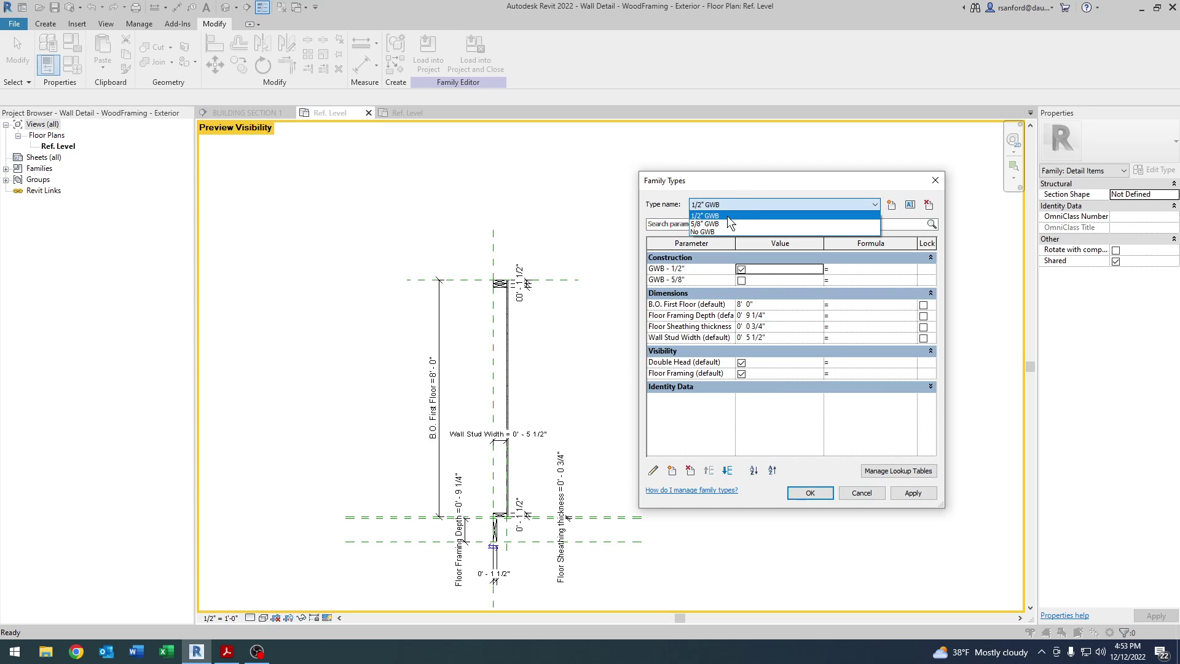
click(720, 223)
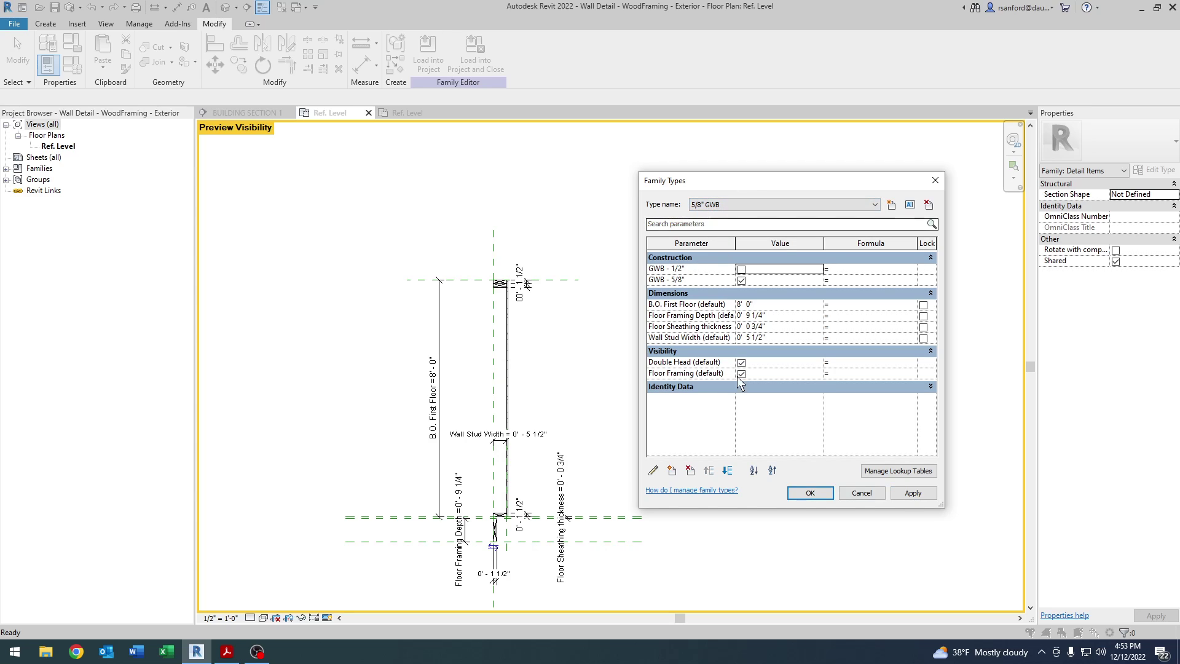
click(903, 497)
click(714, 205)
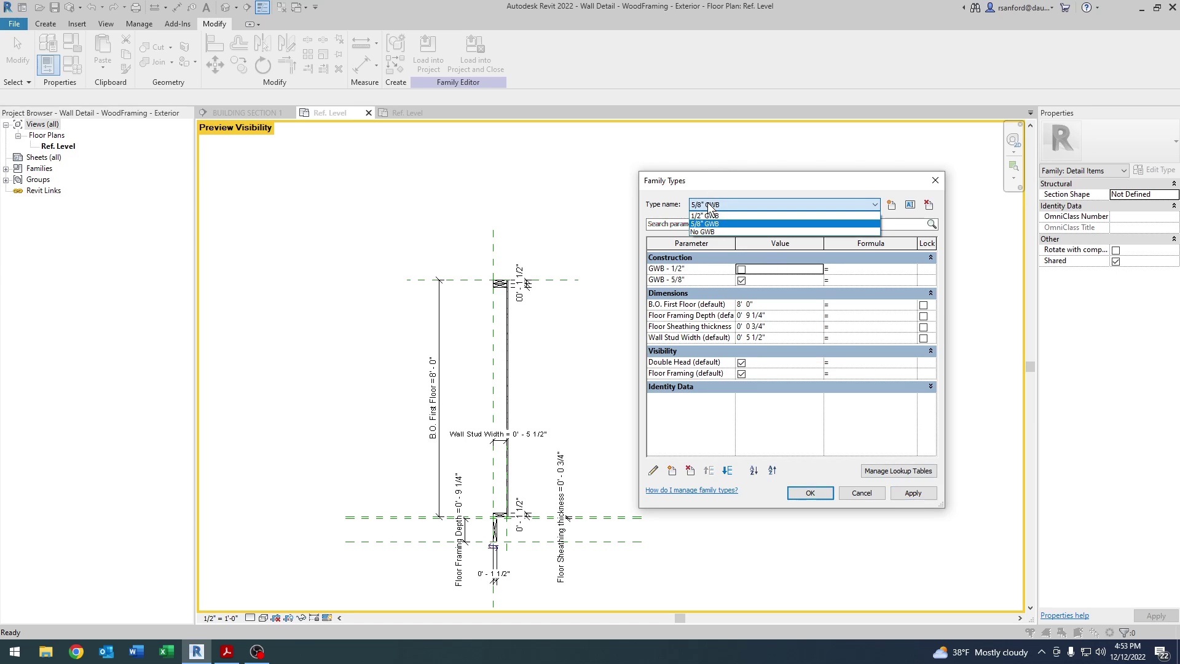
click(704, 231)
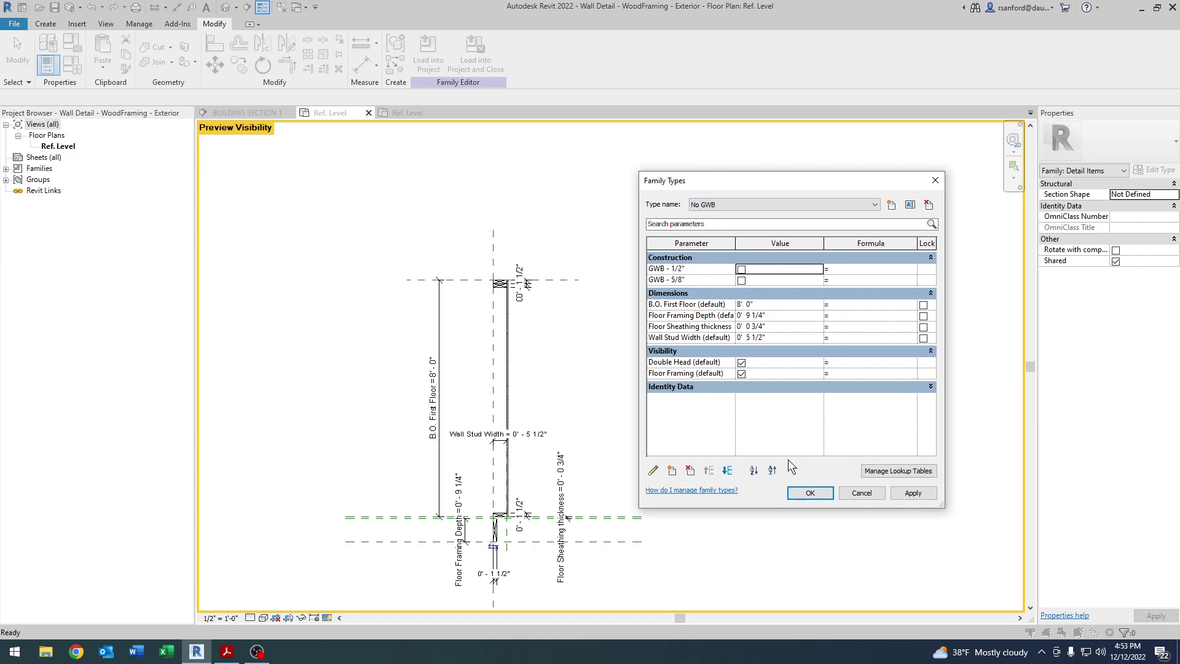
click(795, 494)
scroll(483, 275, up, 8)
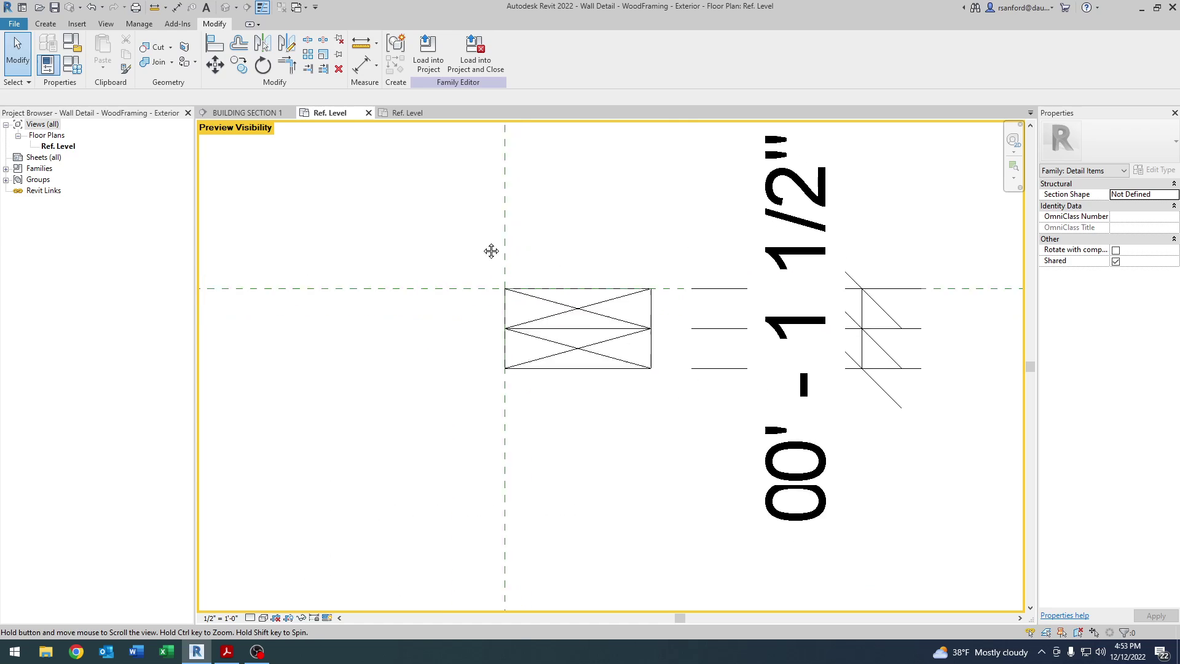
middle_drag(477, 235, 412, 269)
Reopen Family Types, preview 5/8" and 1/2" GWB, and accept with 1/2" GWB current
click(72, 64)
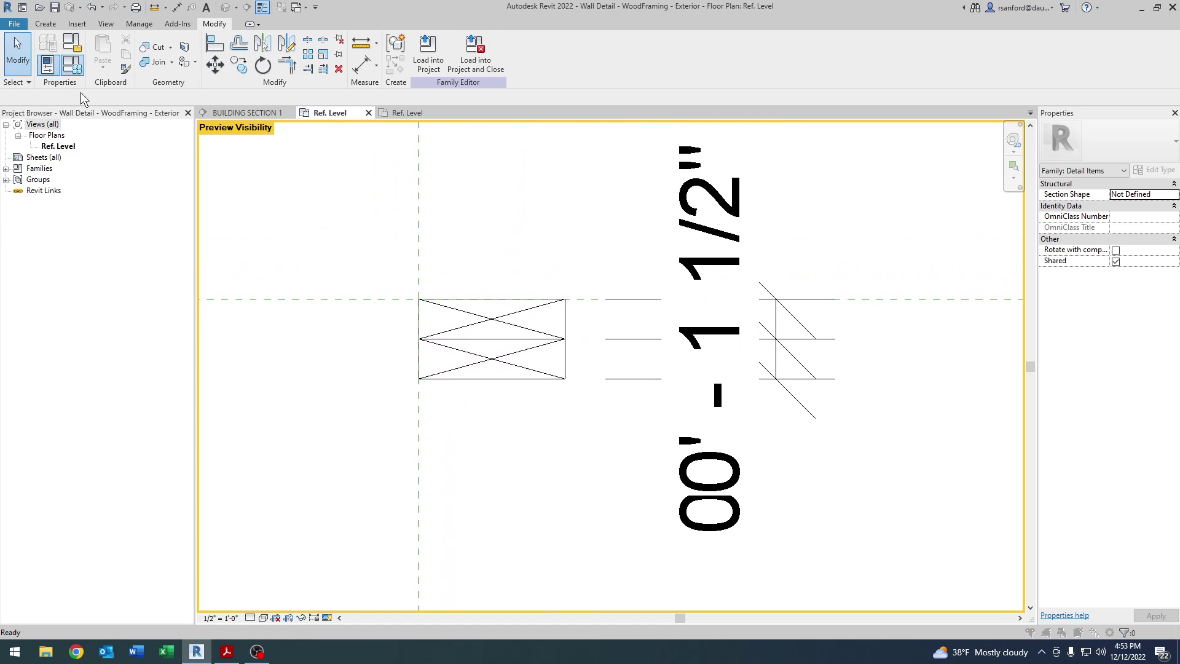
click(753, 207)
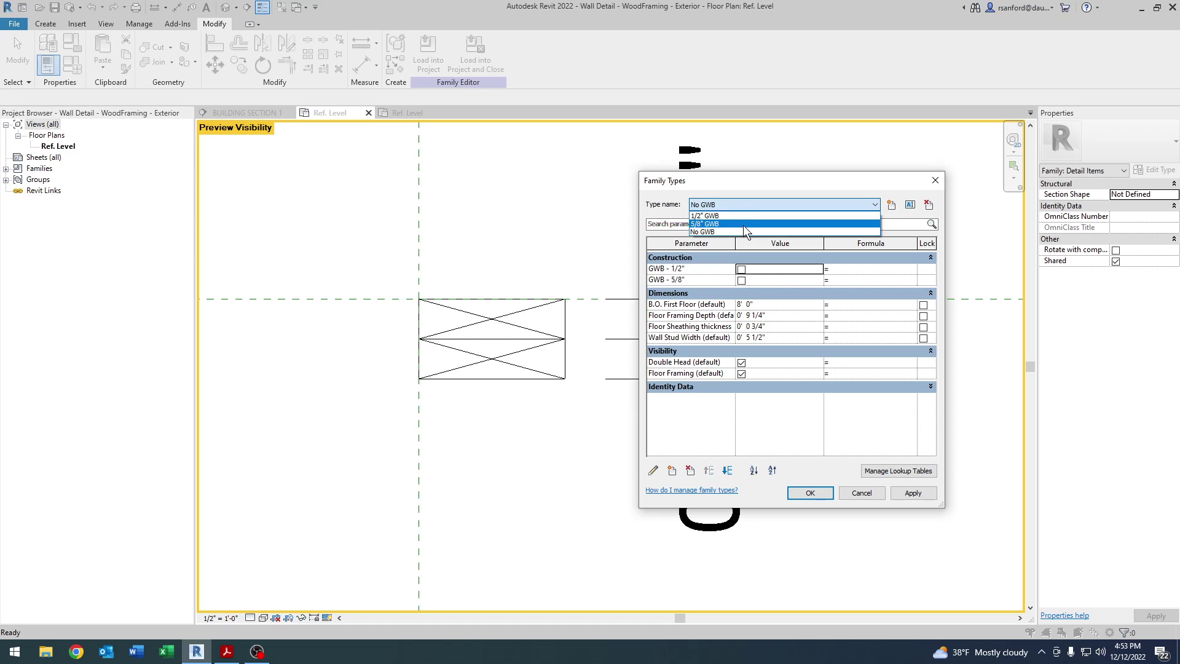
click(738, 224)
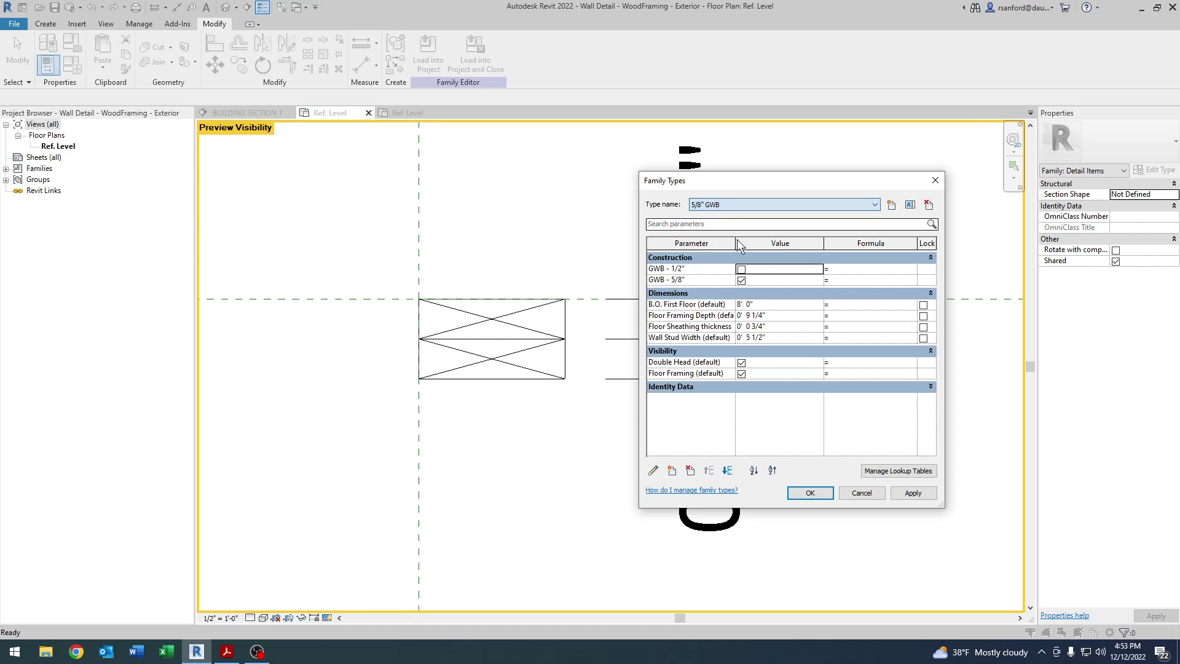
click(925, 495)
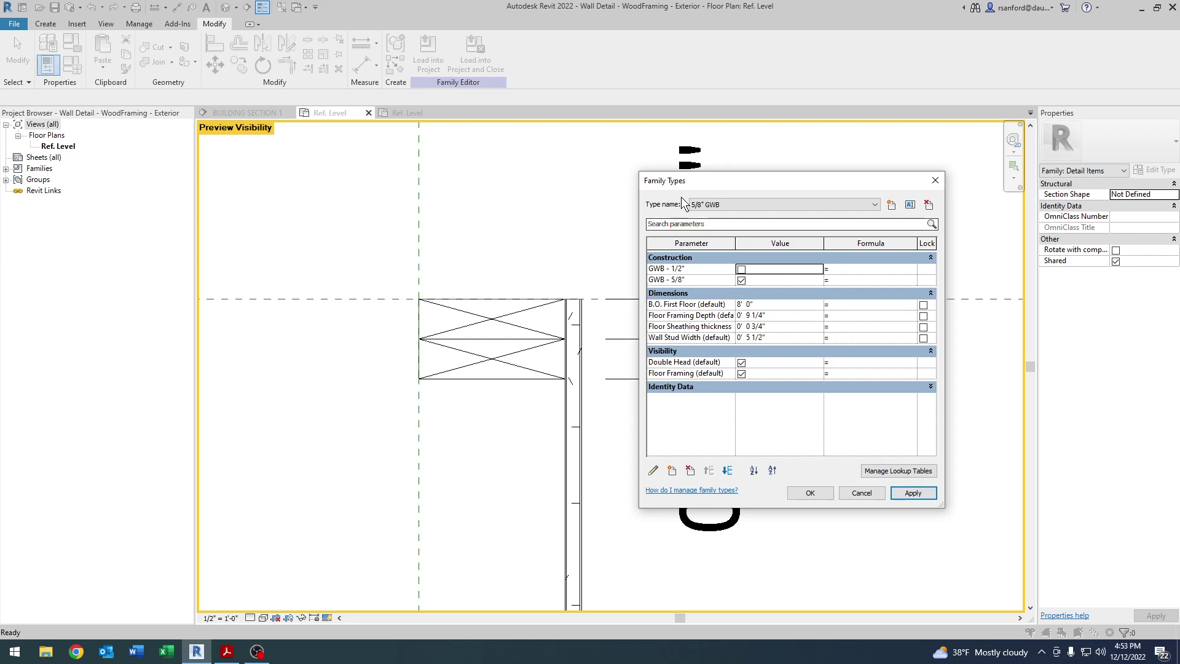
click(699, 205)
click(701, 216)
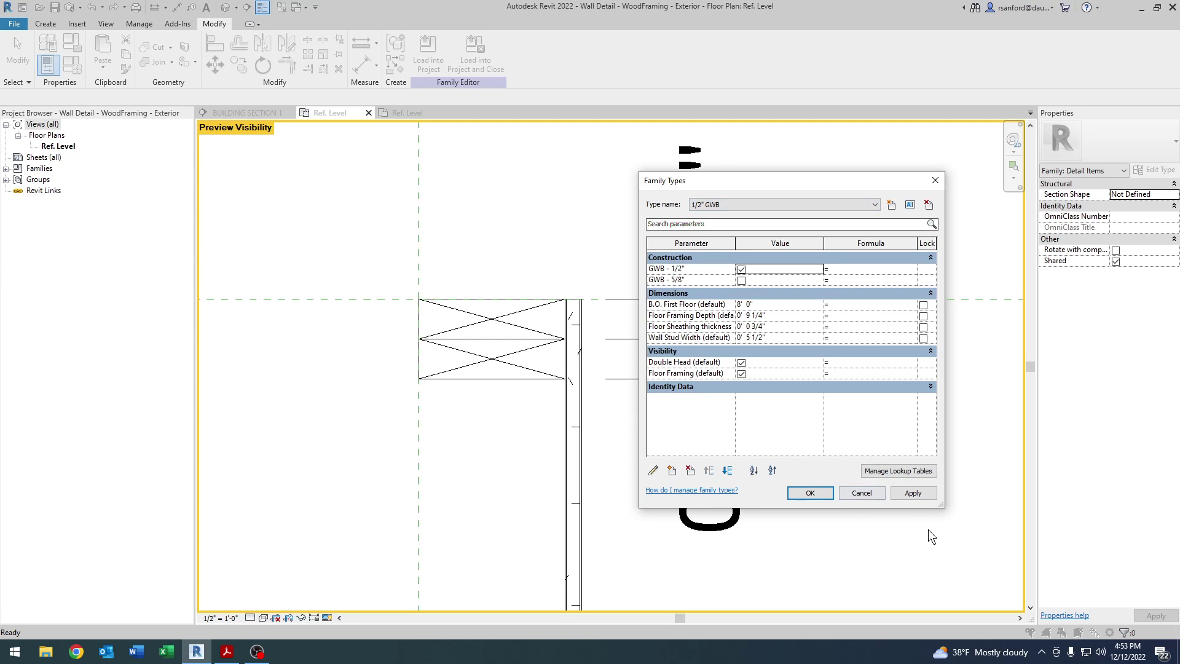
click(913, 493)
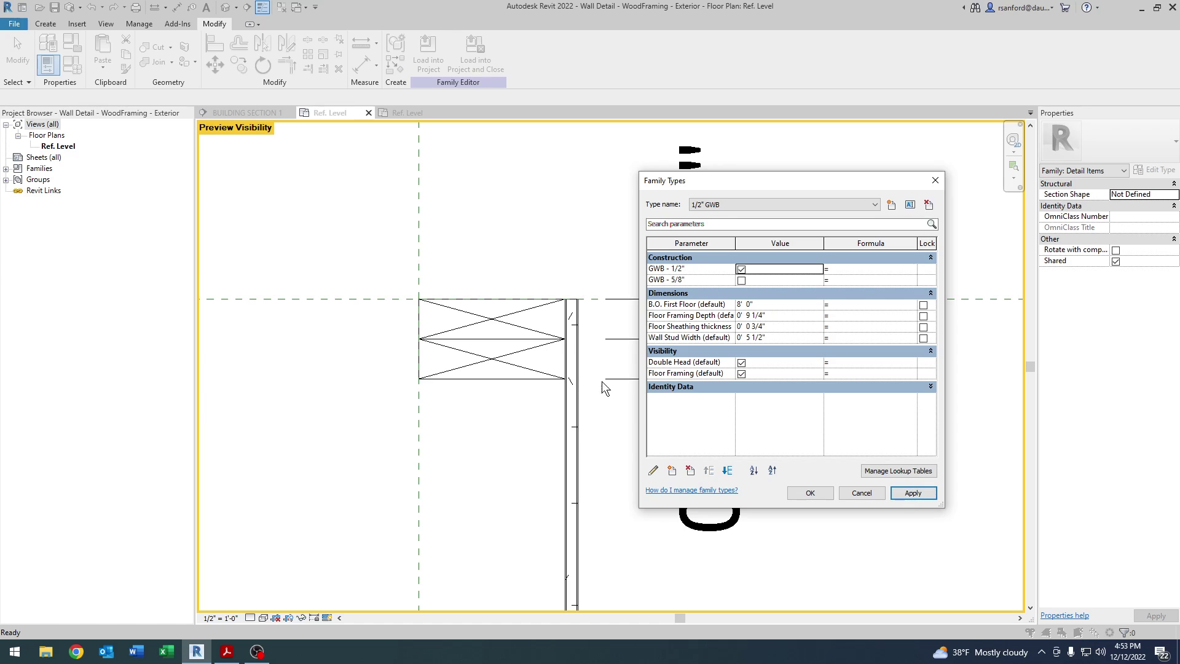
click(811, 494)
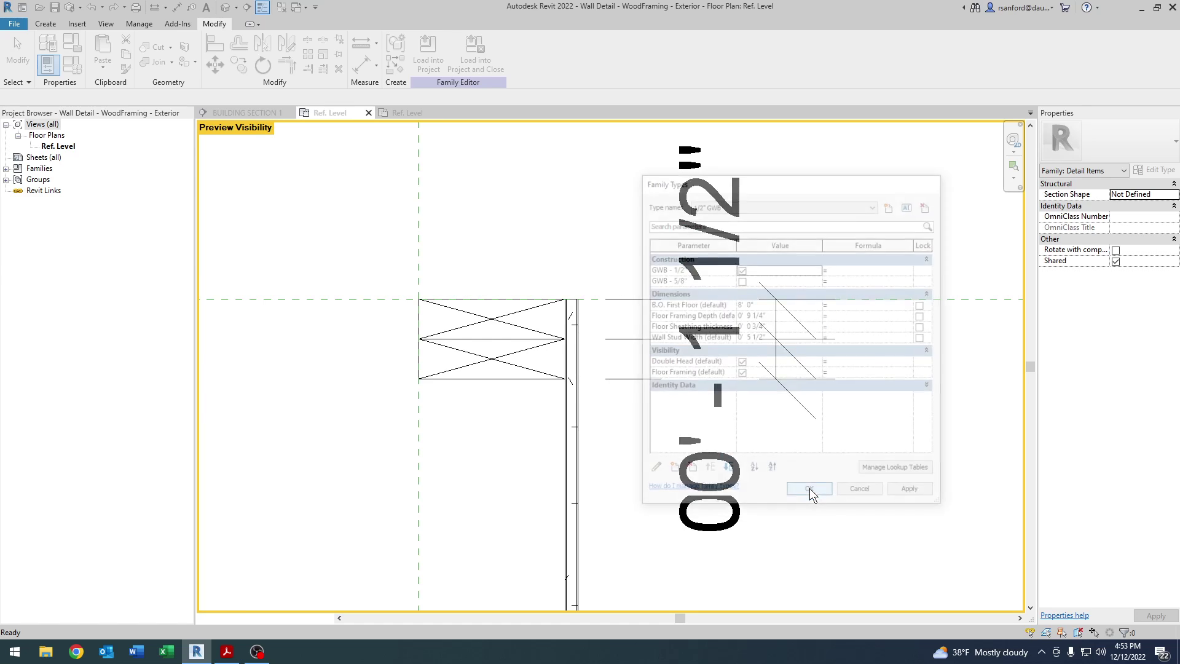
Select the B.O. First Floor dimension to check its label, then switch to the Exterior_Window Head plan
scroll(448, 404, down, 5)
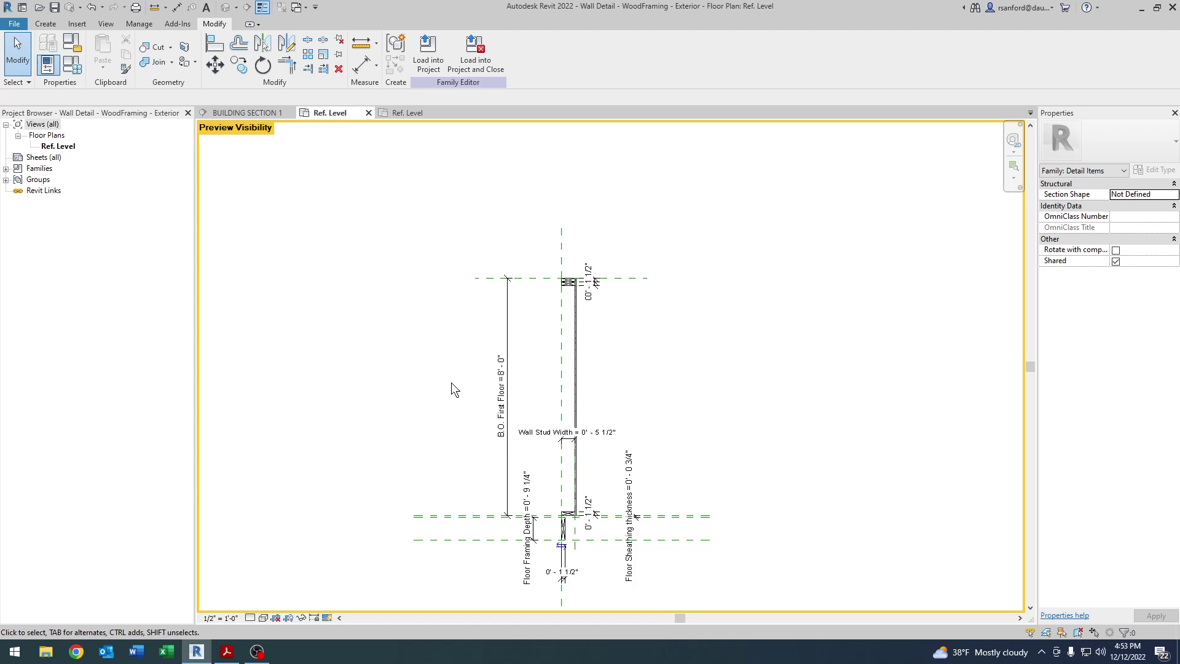
middle_drag(452, 382, 451, 397)
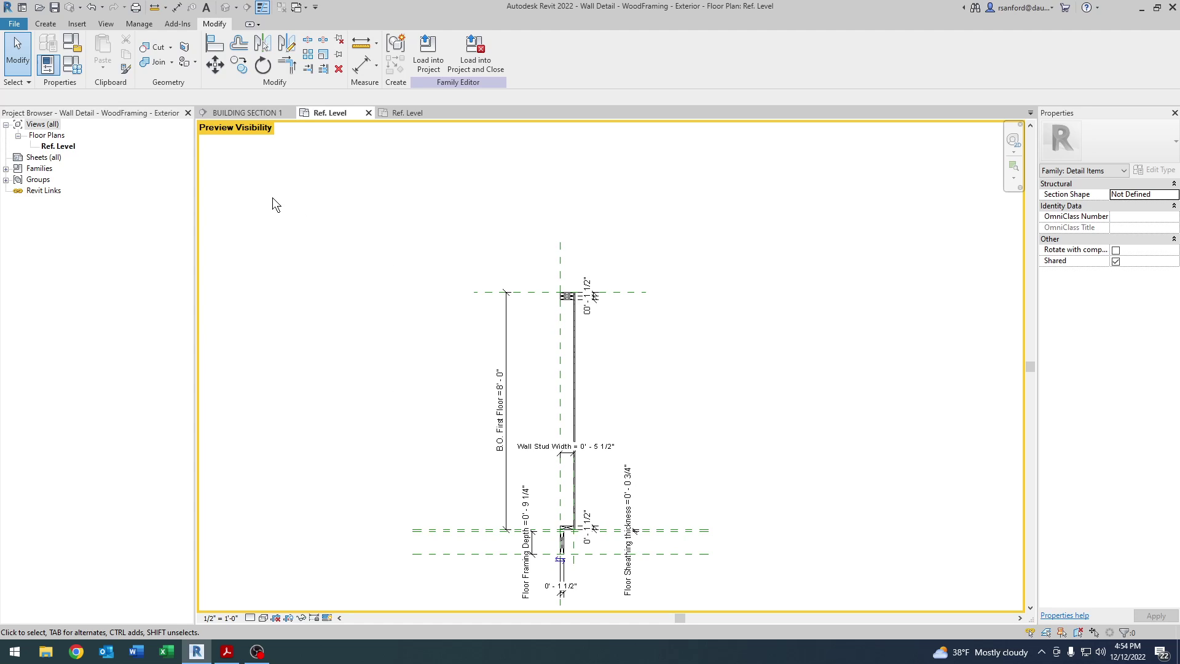
click(503, 451)
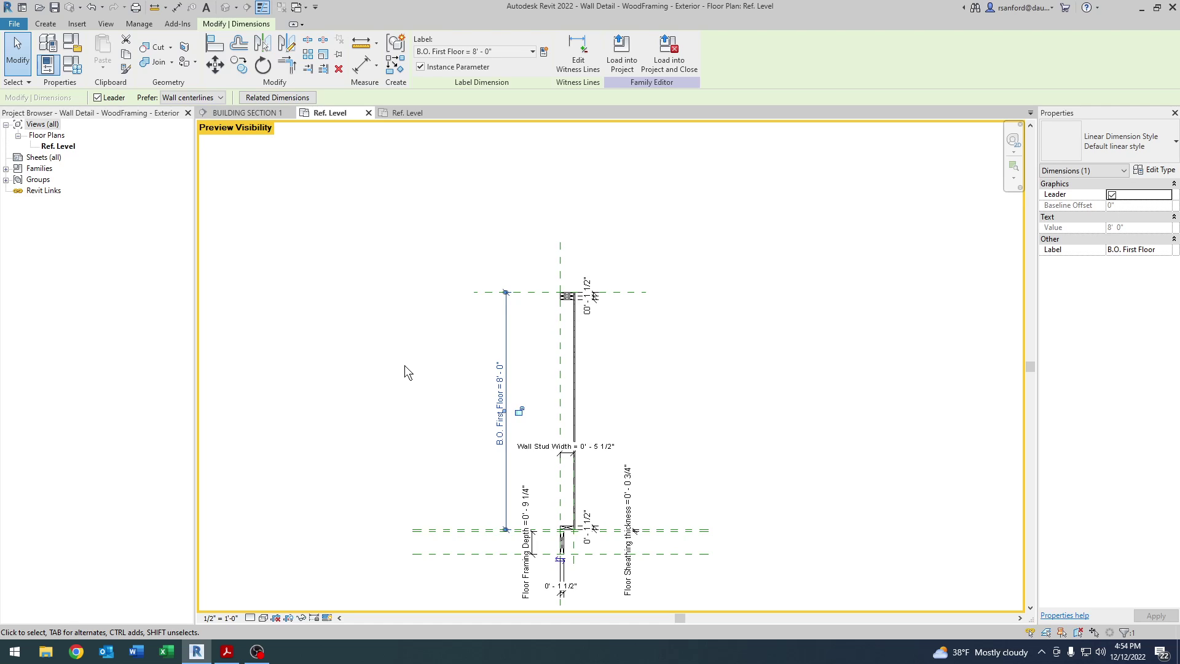
click(400, 112)
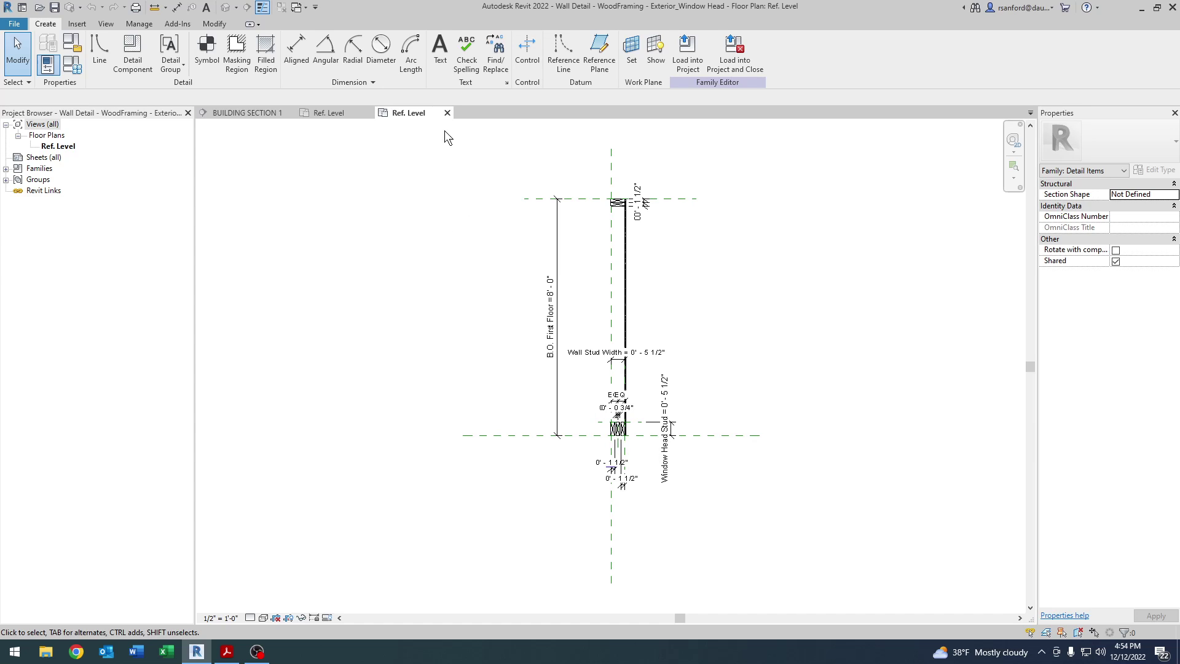
Select the window head wall detail in Building Section 1
click(215, 111)
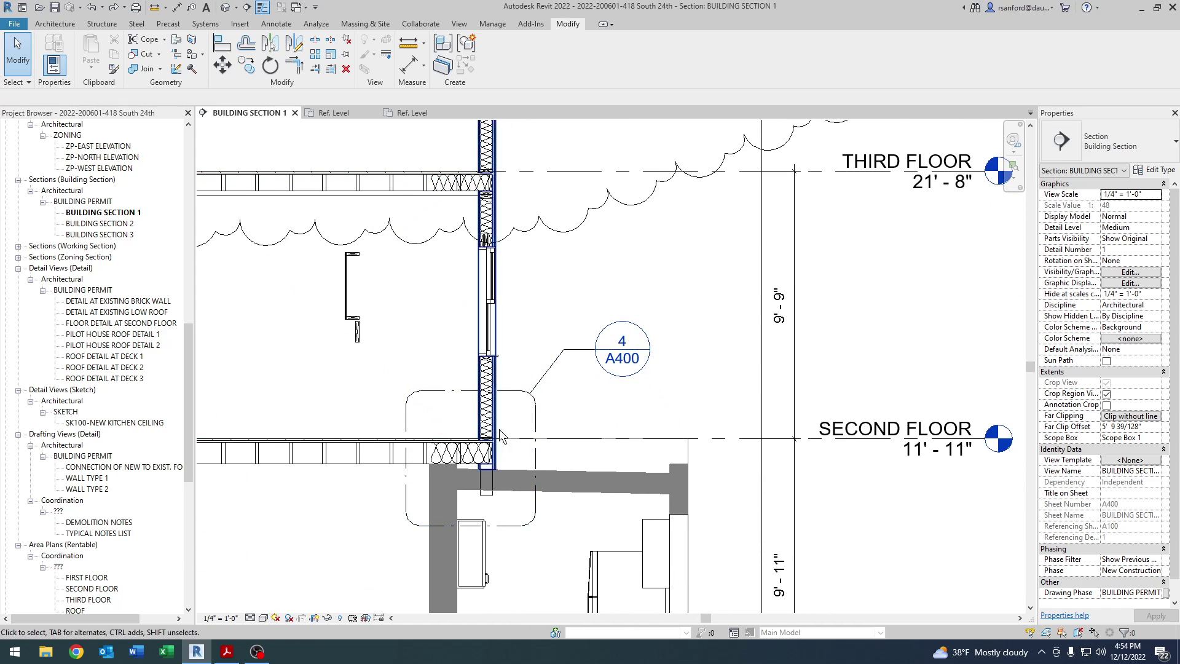
scroll(482, 212, up, 5)
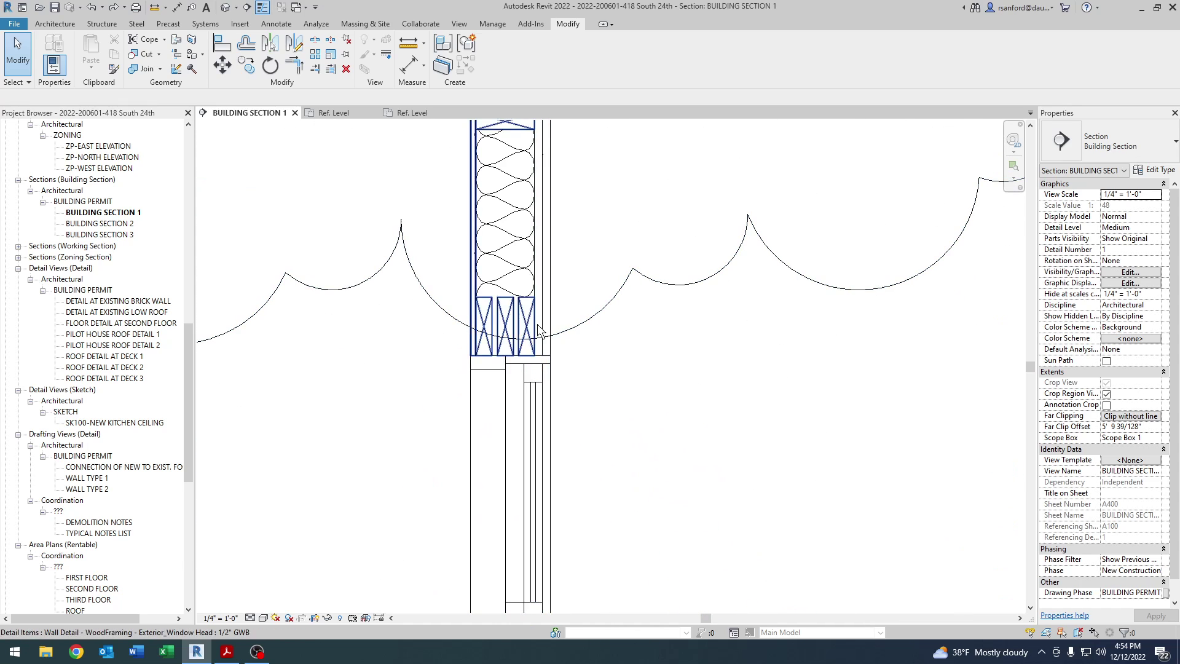
click(523, 280)
middle_drag(523, 279, 554, 379)
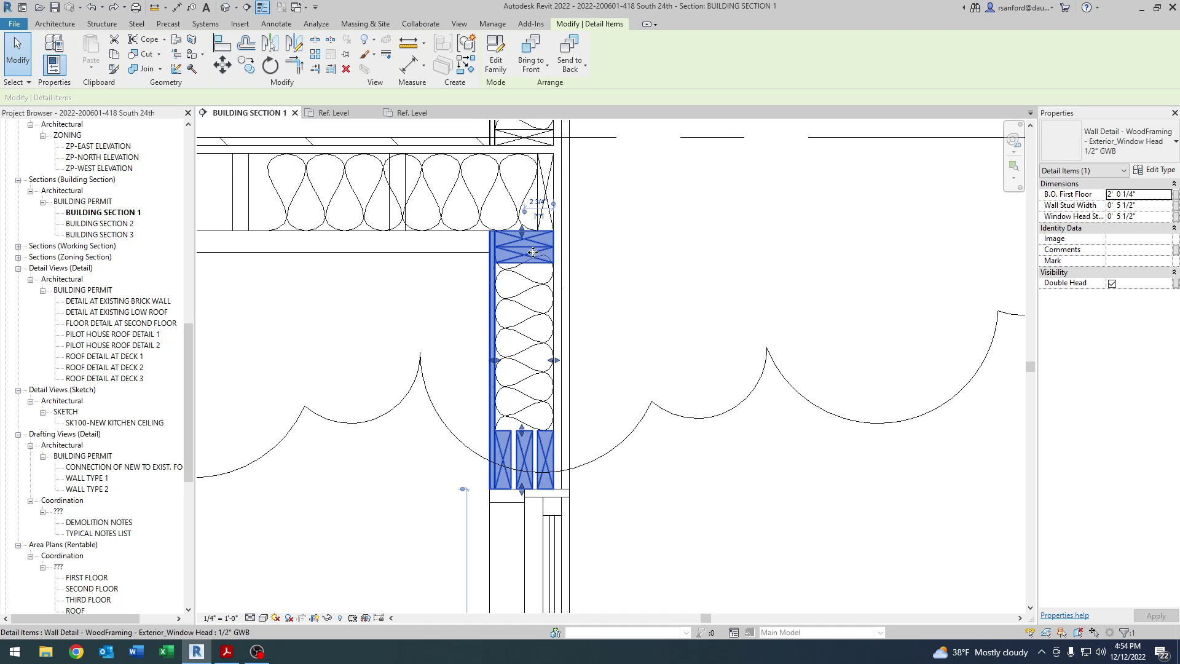
scroll(554, 379, down, 3)
scroll(449, 134, up, 2)
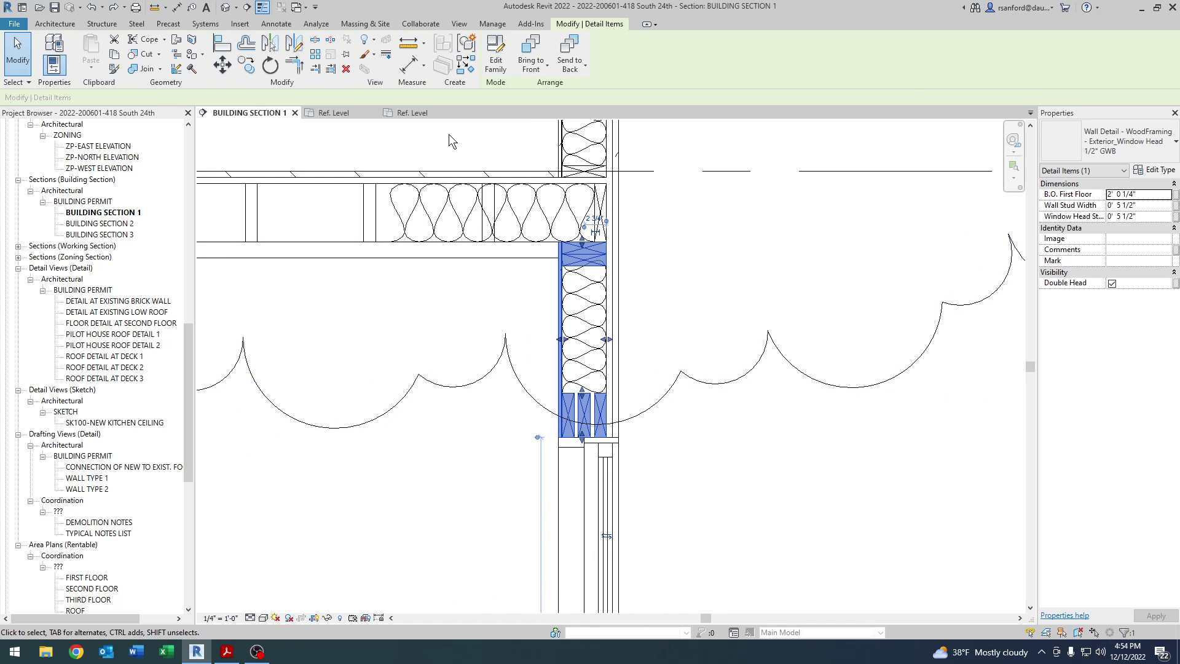
Return to the Exterior_Window Head family plan and open its Family Types dialog
click(411, 113)
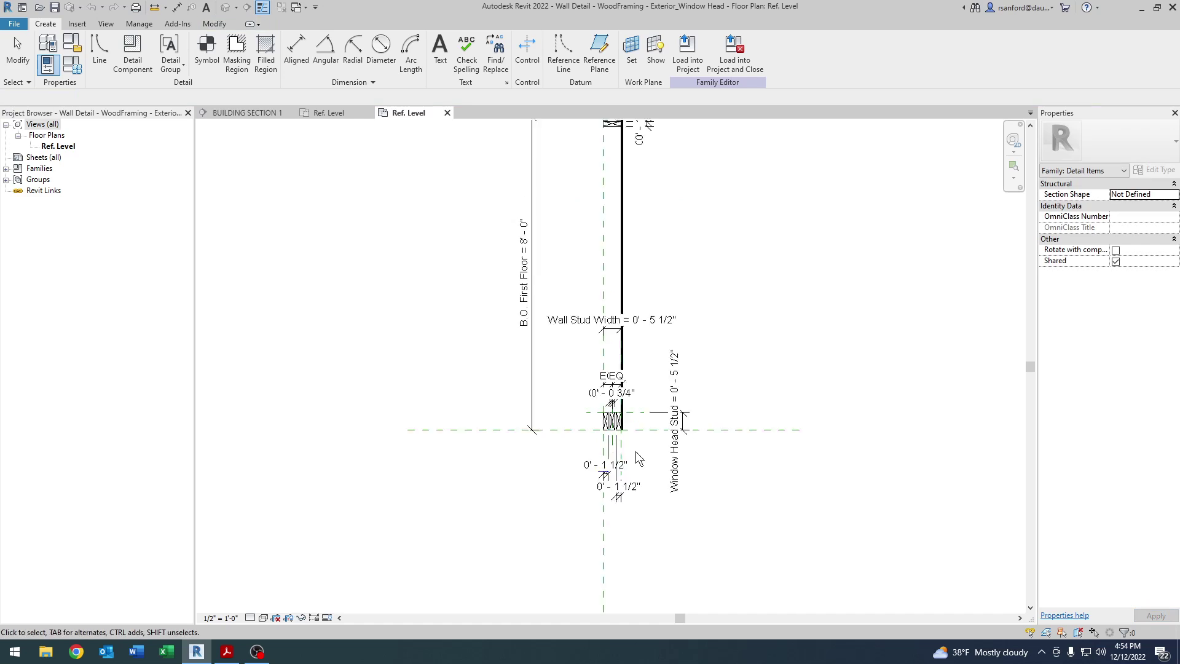
scroll(637, 451, up, 3)
scroll(549, 447, down, 2)
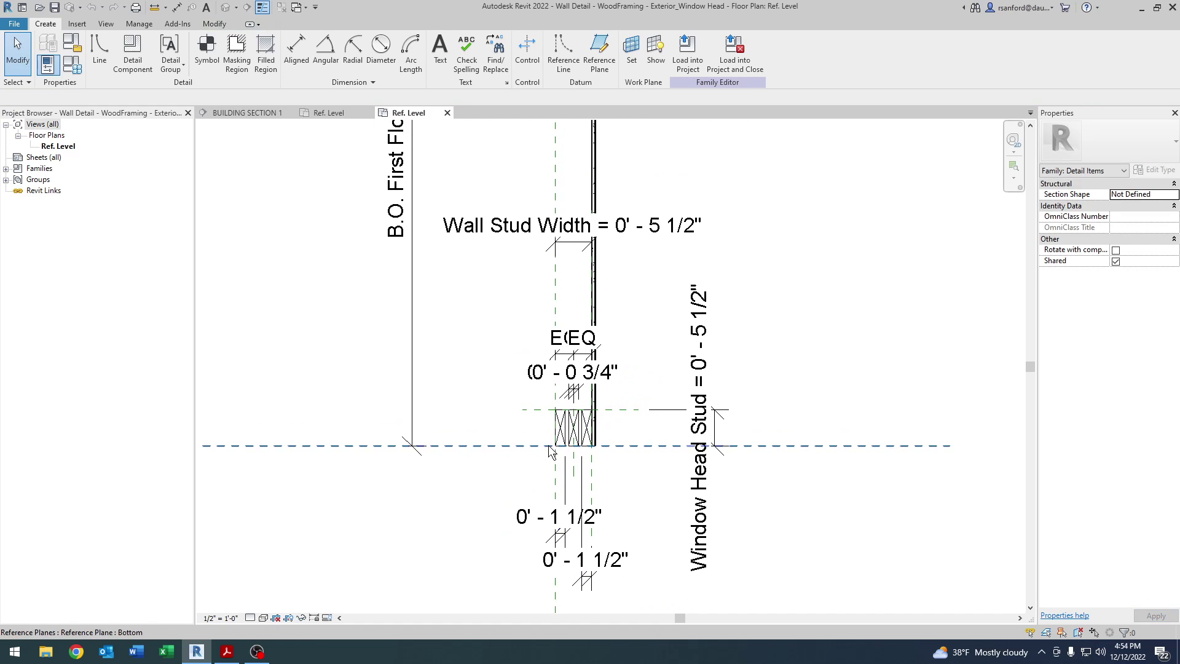
scroll(549, 556, down, 3)
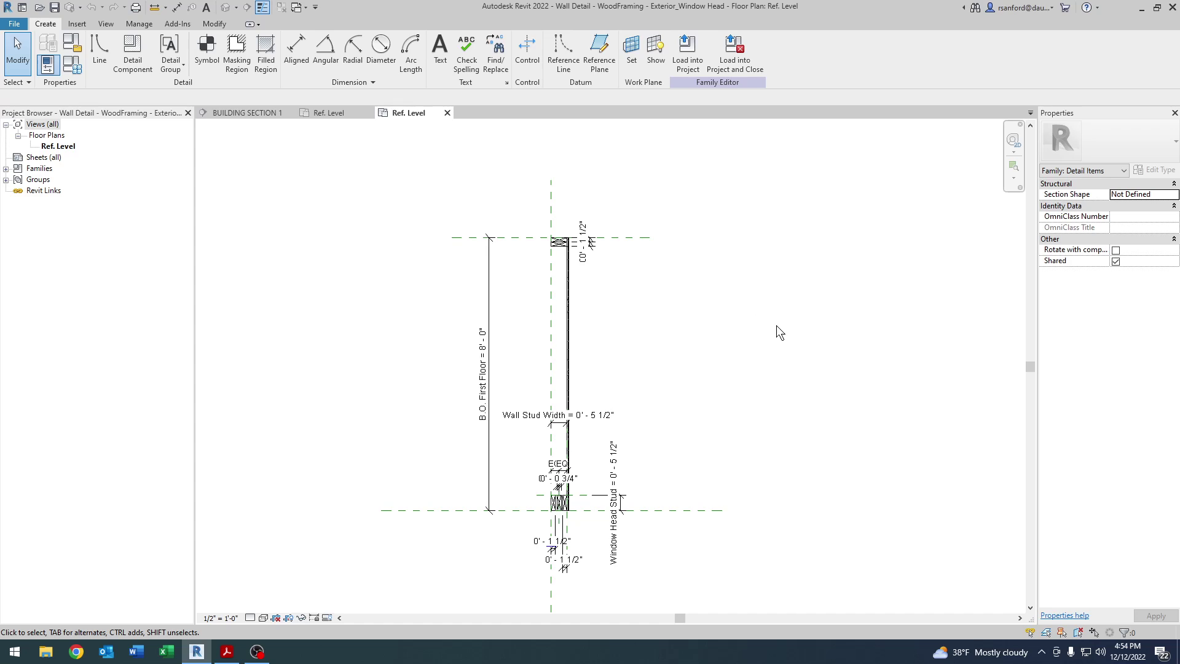
click(73, 64)
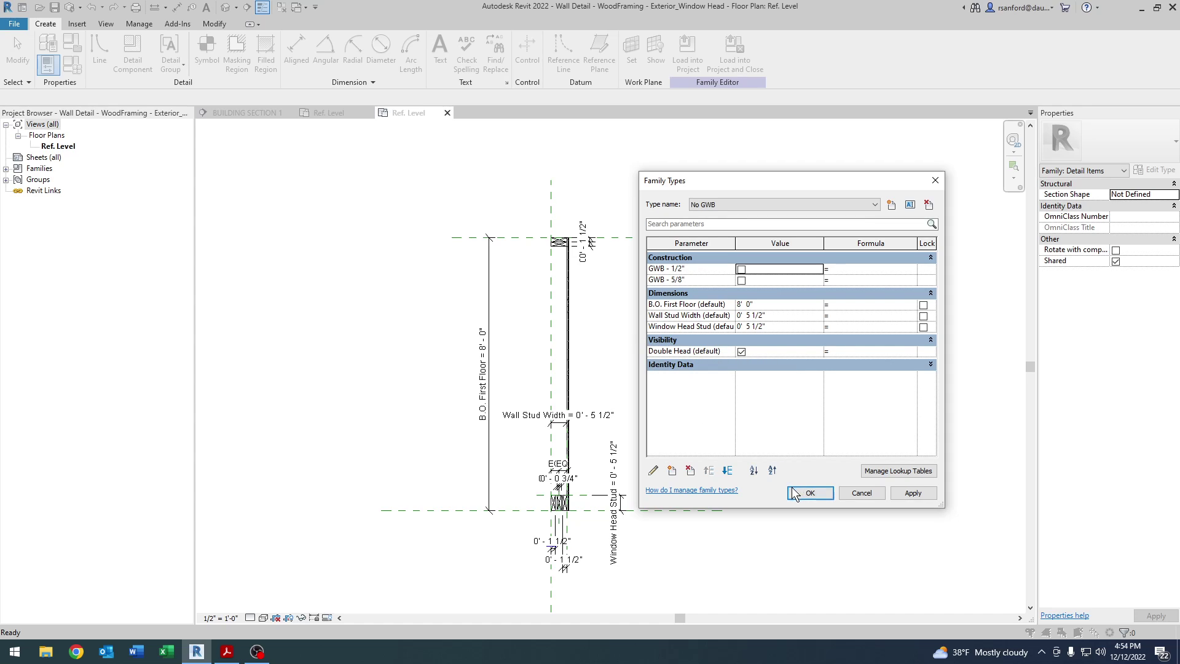
Preview the 1/2" GWB and 5/8" GWB family types, then cancel Family Types without saving changes
click(707, 207)
click(710, 217)
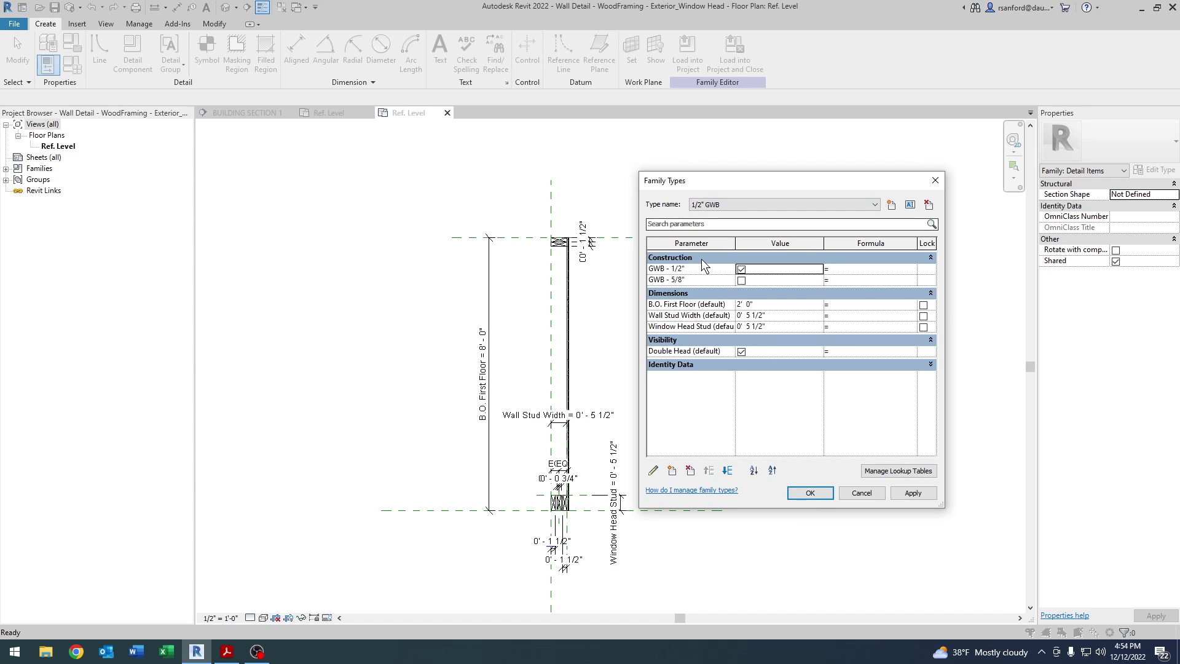
click(721, 208)
click(717, 225)
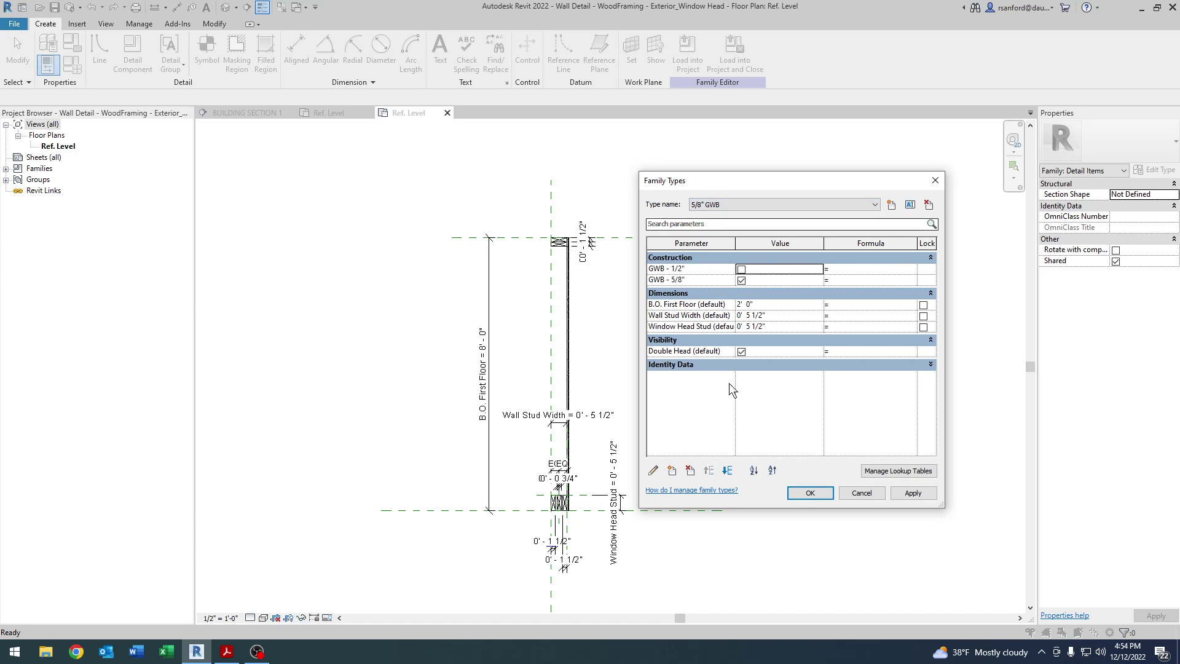
click(863, 493)
Set the Ref. Level plan's view scale to 1" = 1'-0" and confirm it
scroll(571, 505, up, 8)
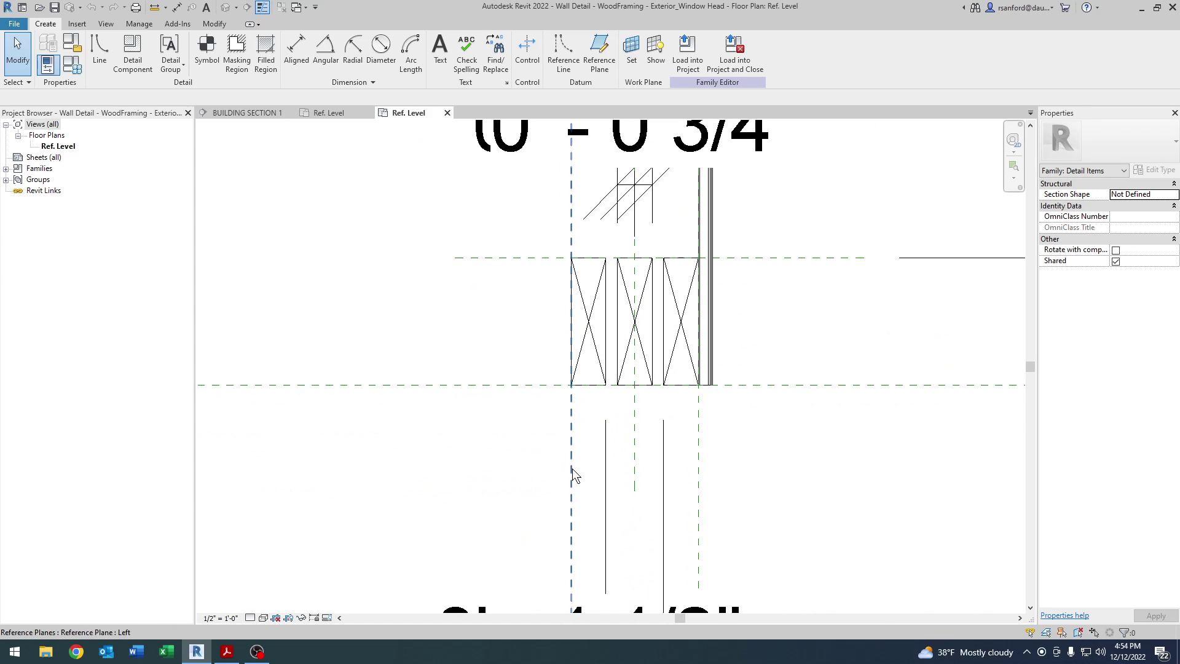
scroll(554, 430, down, 2)
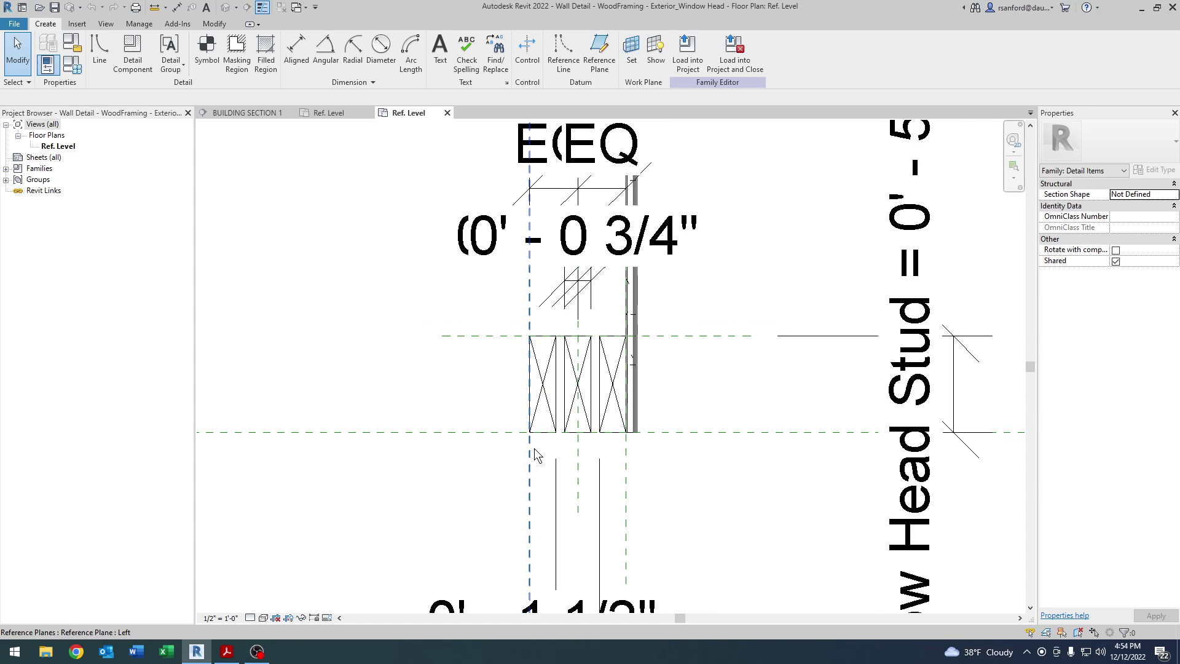
scroll(535, 453, down, 2)
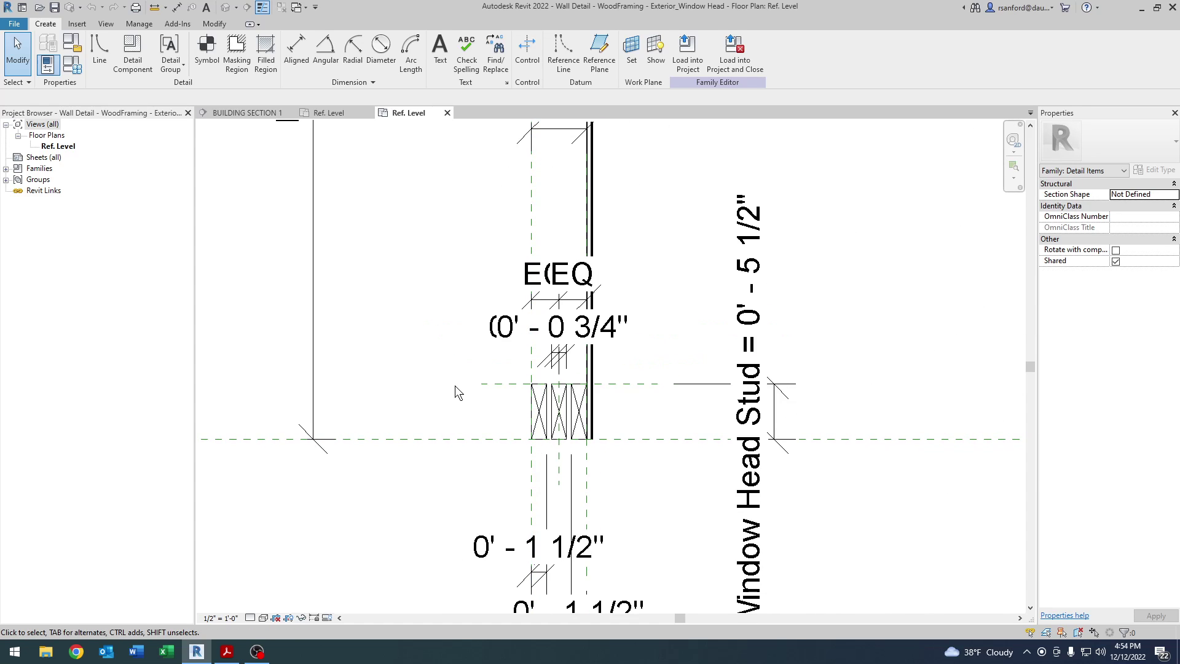
click(215, 618)
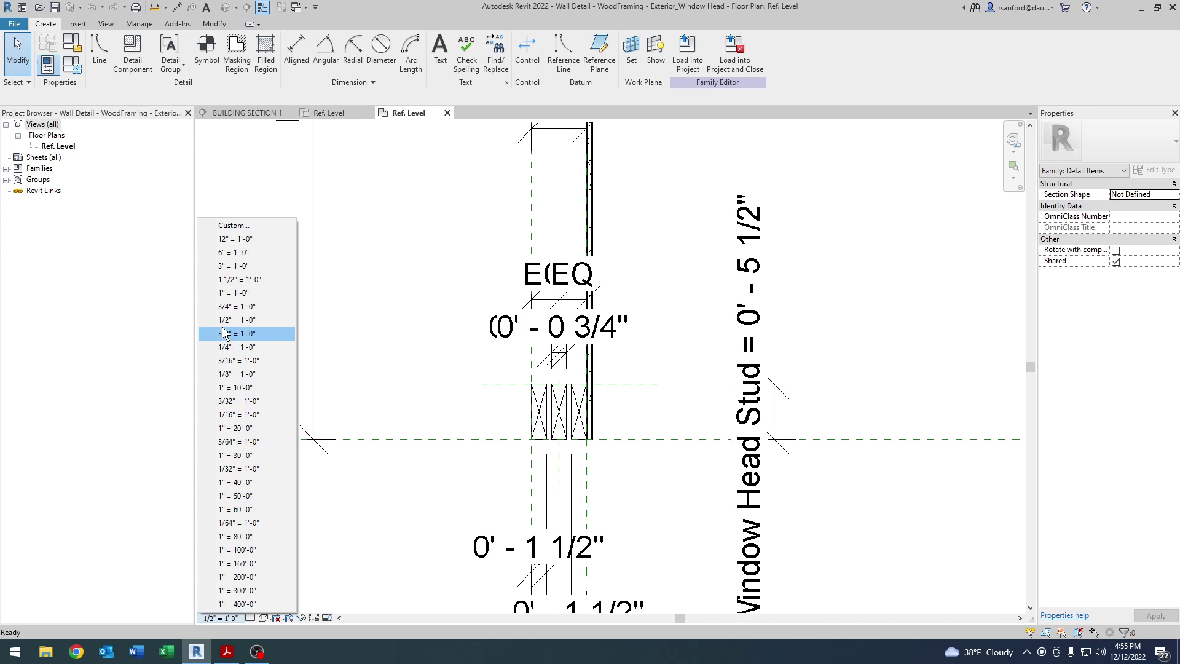
click(227, 295)
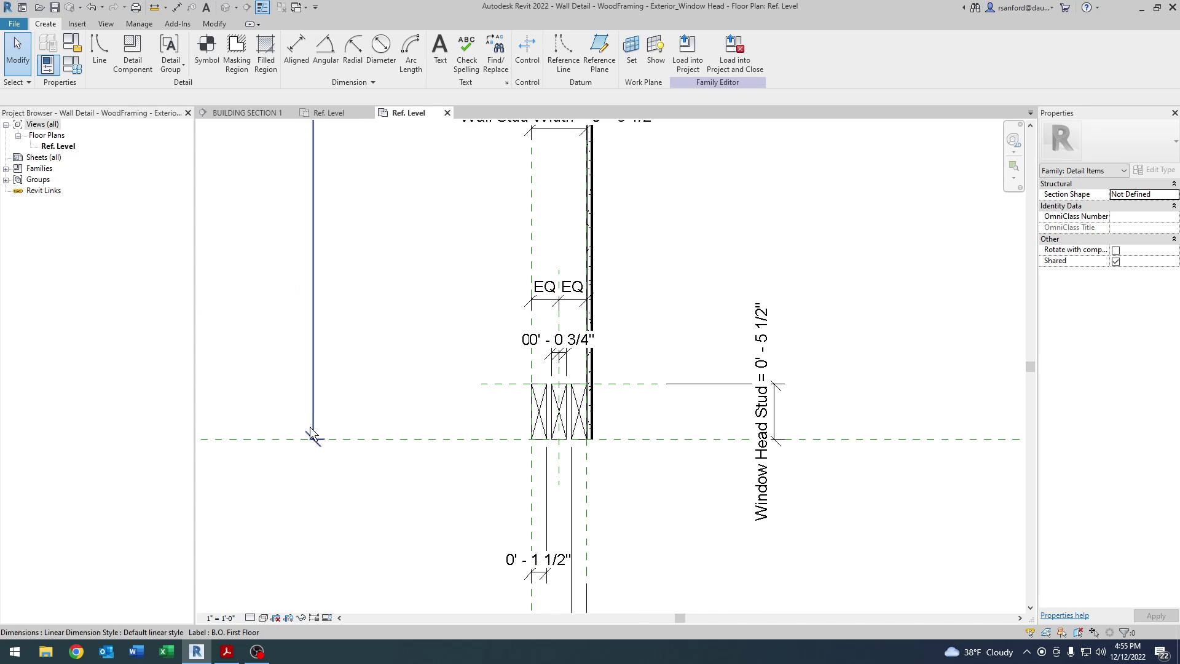
click(231, 619)
click(222, 293)
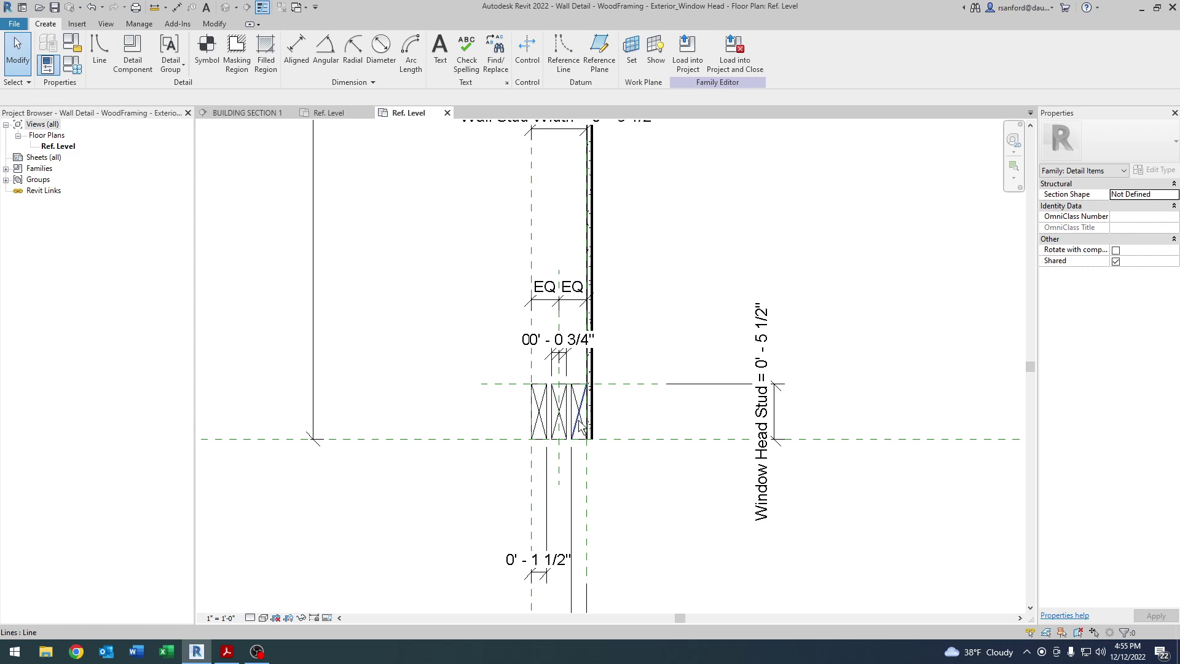
Inspect the EQ dimension and the stud group in the Exterior_Window Head family
scroll(581, 418, up, 3)
mouse_move(464, 413)
middle_down()
mouse_move(456, 489)
mouse_move(476, 463)
middle_up()
scroll(475, 463, down, 2)
middle_drag(471, 547, 500, 413)
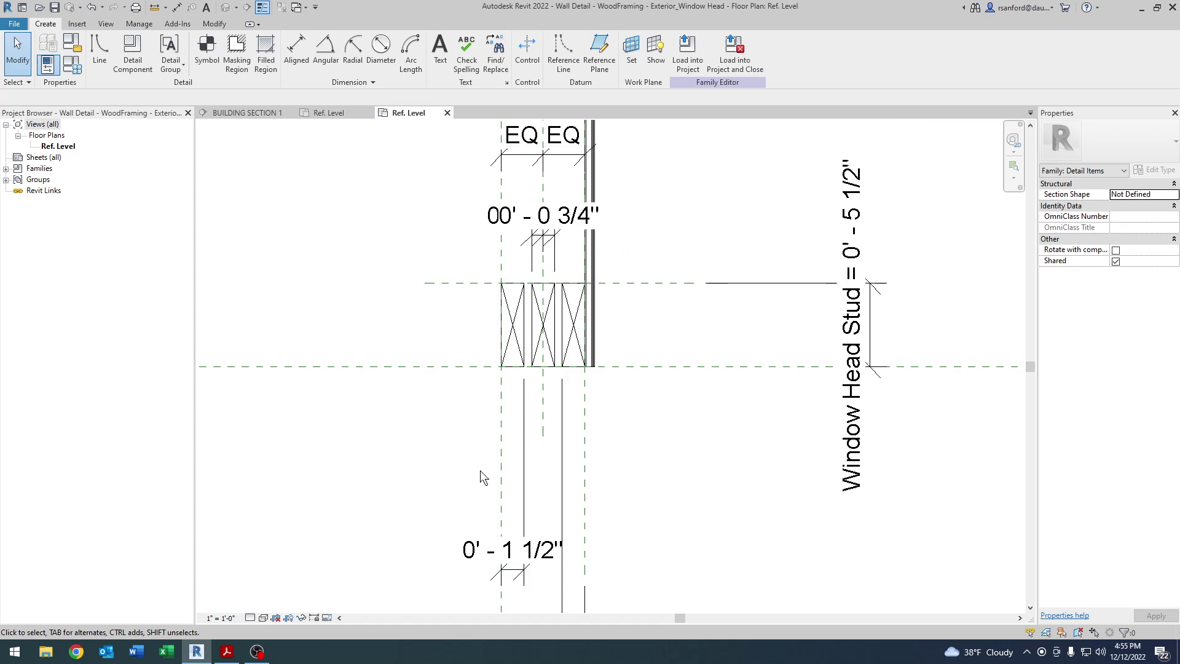
scroll(501, 476, down, 1)
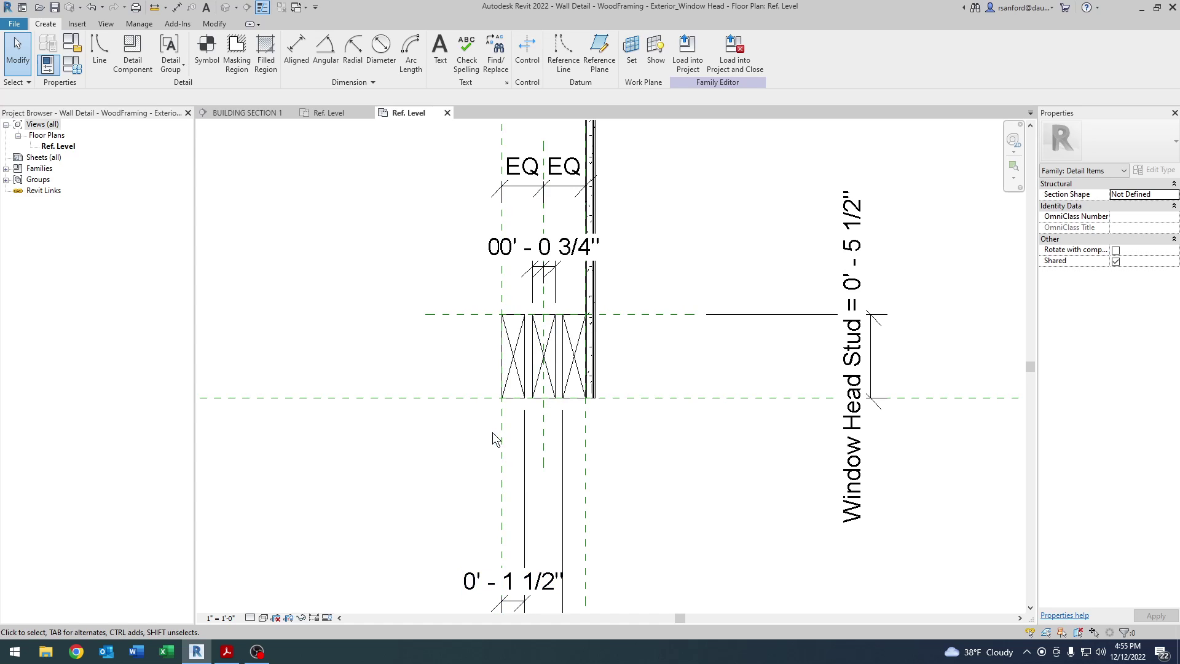
scroll(489, 400, down, 2)
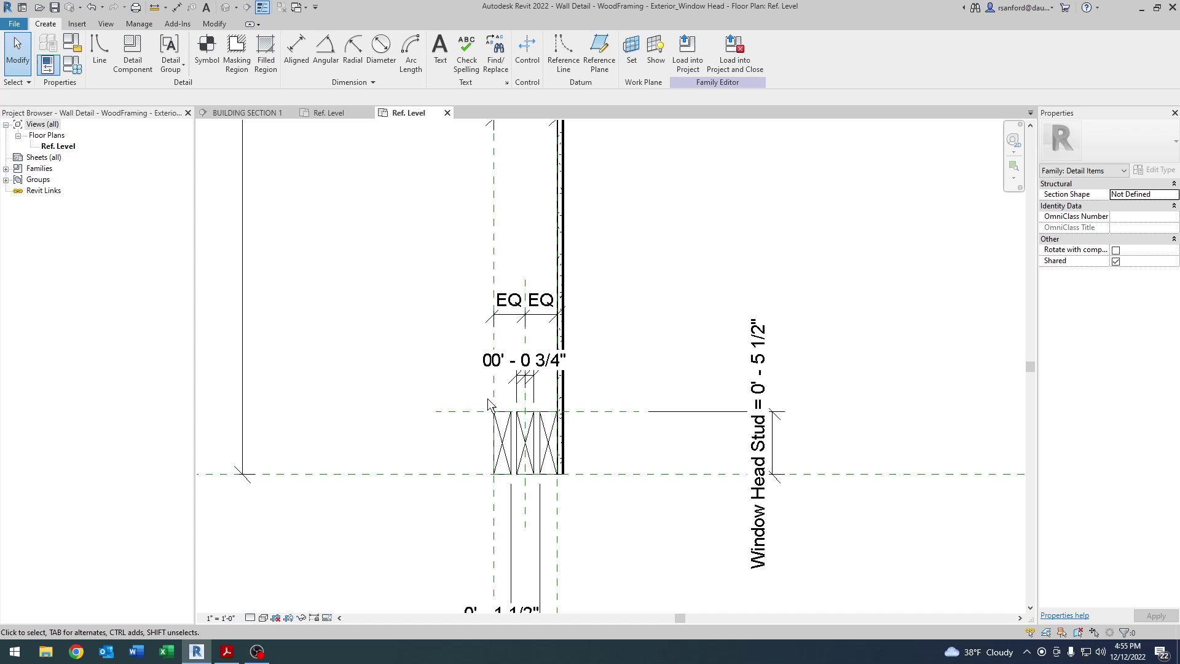
scroll(490, 458, up, 2)
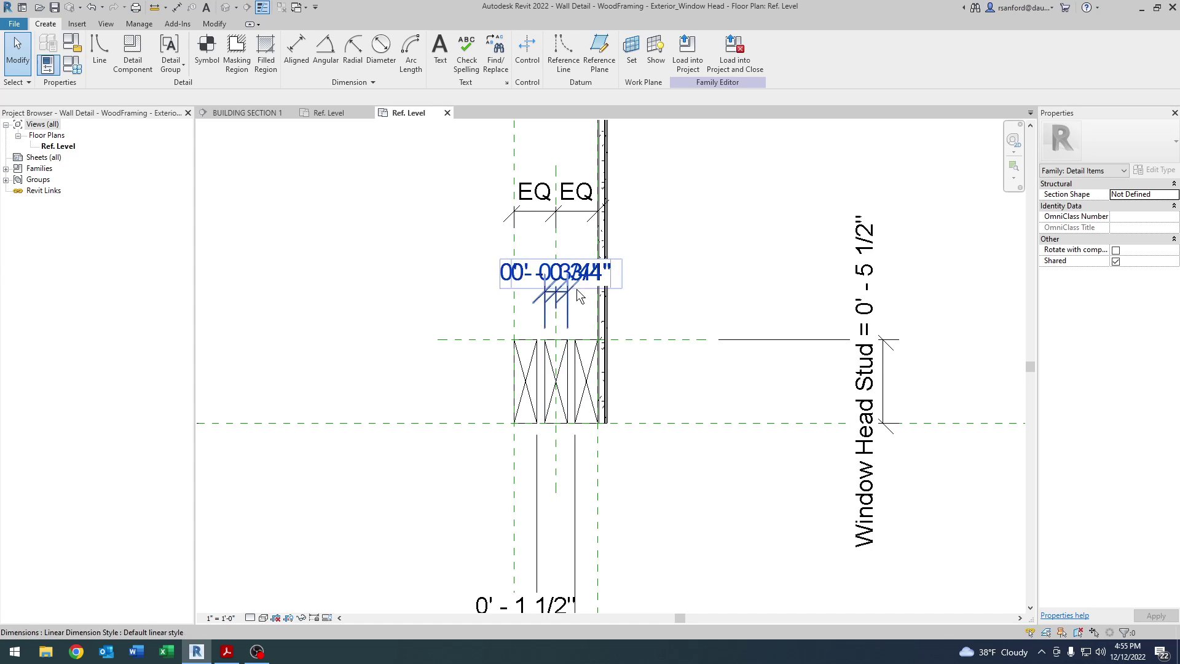
Check the wall above the studs, then switch to the BUILDING SECTION 1 view
middle_drag(546, 284, 522, 362)
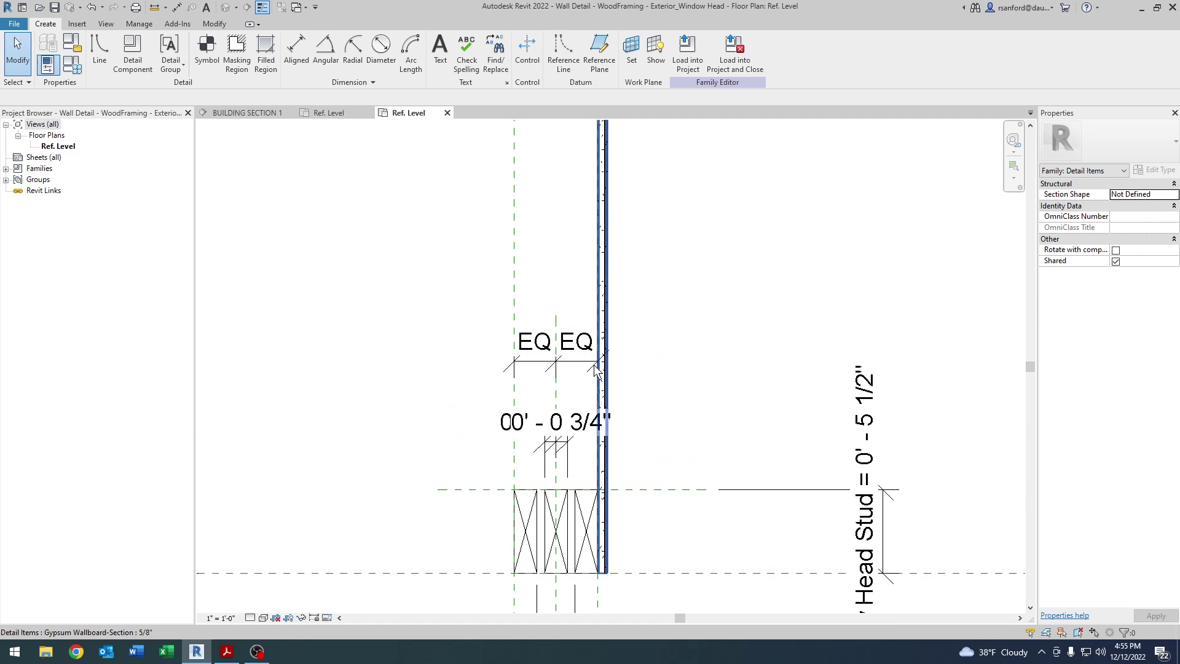
scroll(595, 371, down, 4)
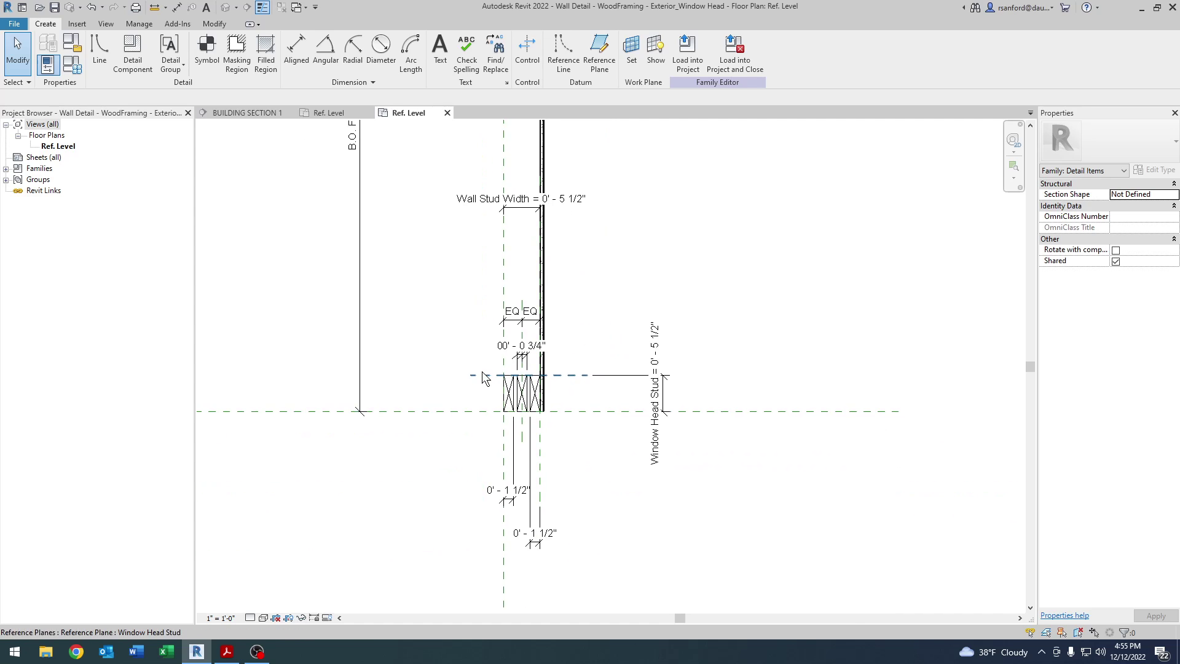
scroll(483, 377, down, 2)
scroll(589, 526, up, 2)
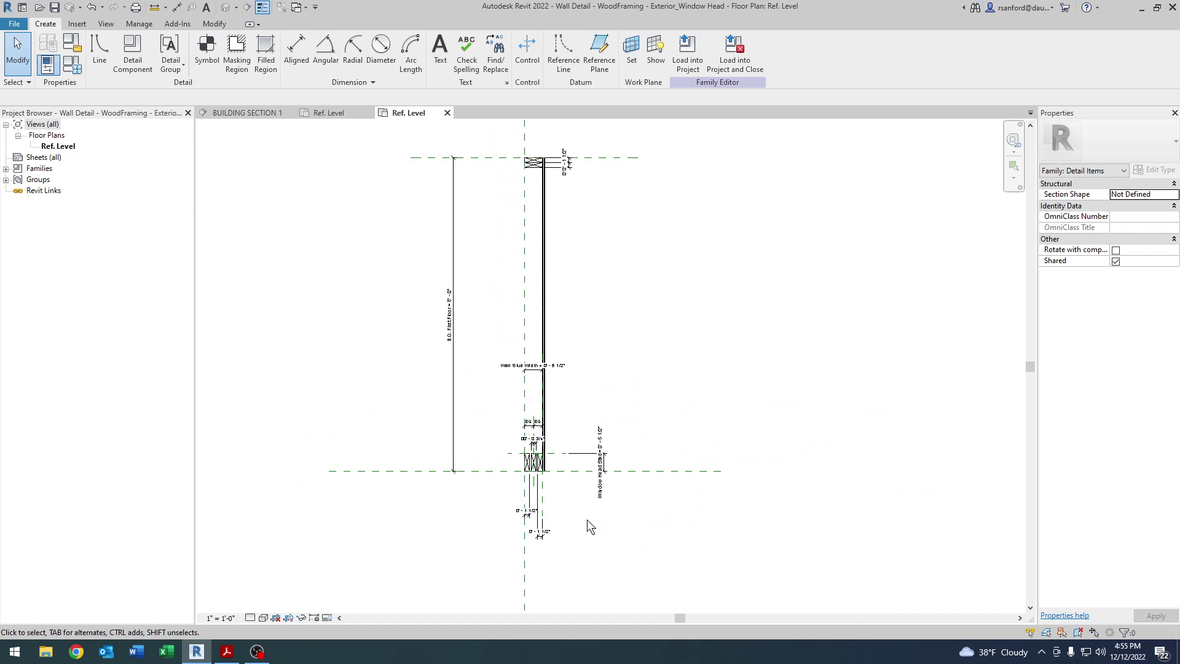
scroll(588, 520, up, 2)
scroll(585, 521, down, 1)
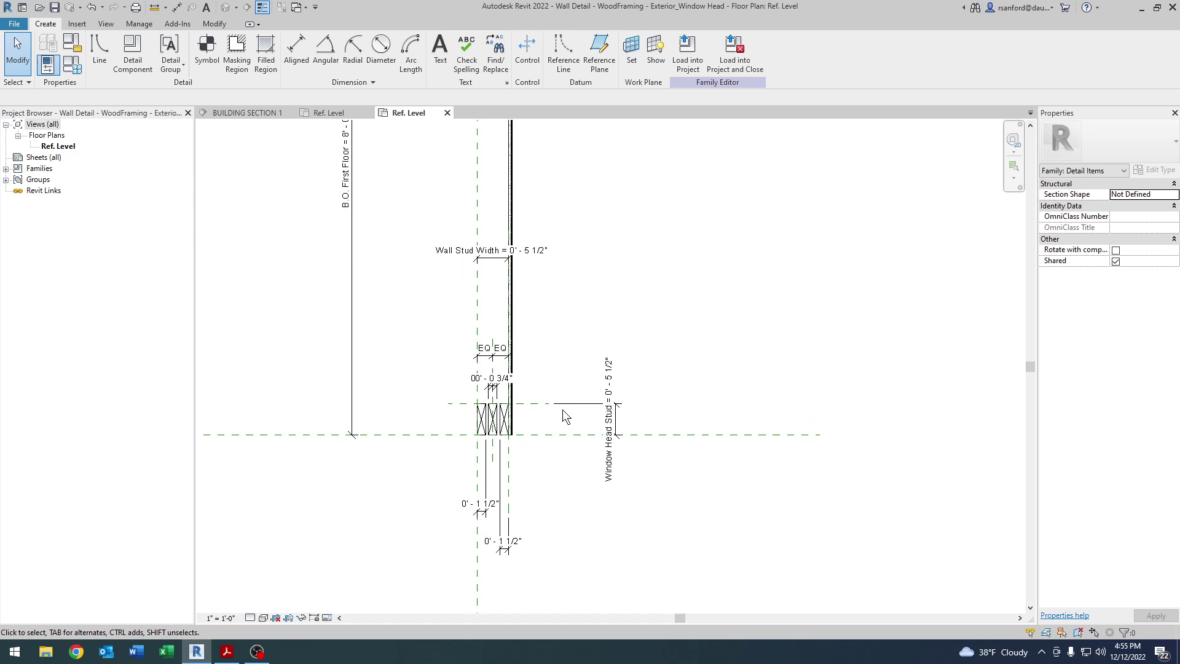
scroll(606, 444, up, 2)
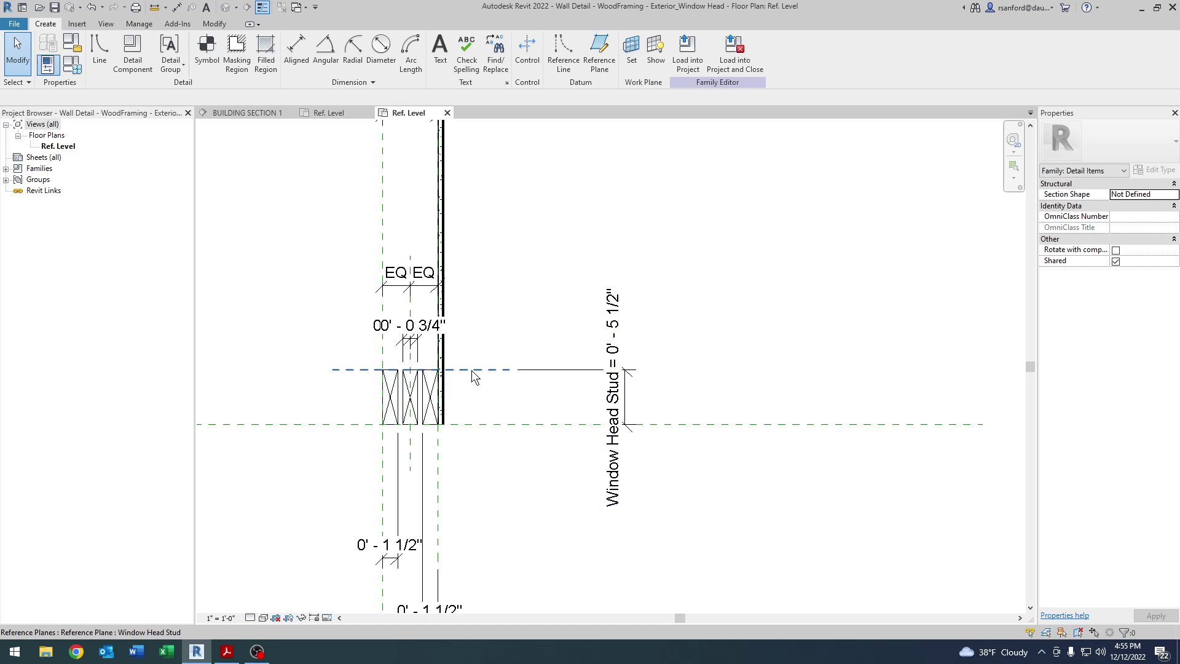
click(243, 112)
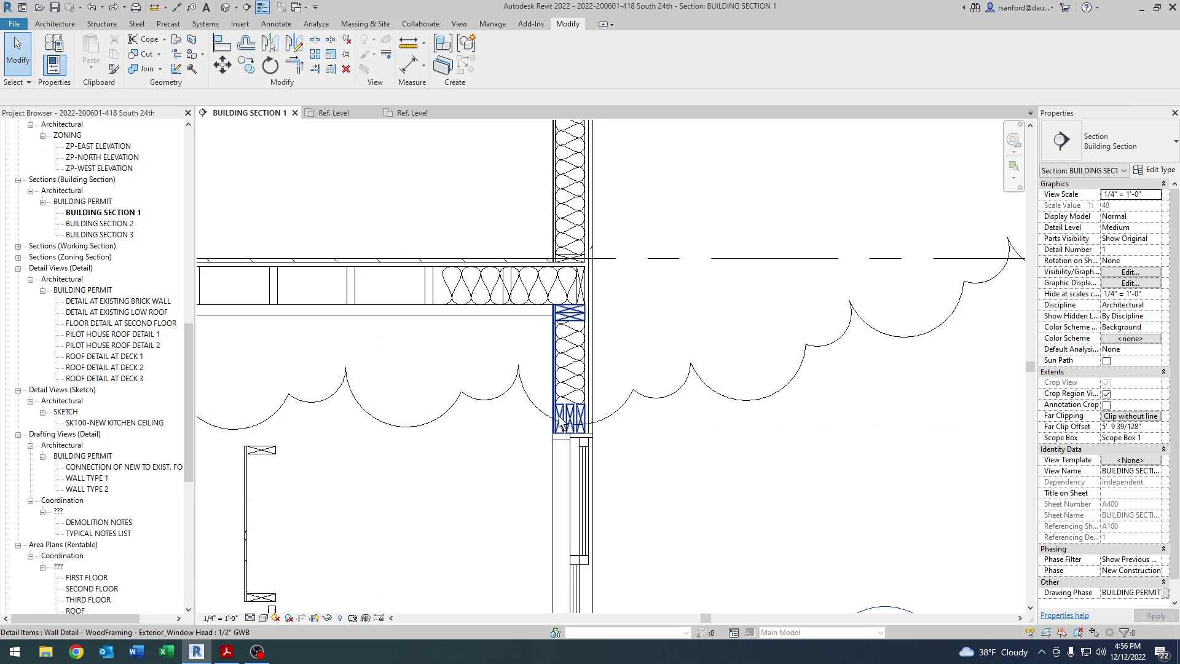
Widen the Exterior_Window Head wall detail leftward, then narrow it back to 0' 6" stud width
click(565, 416)
scroll(565, 415, up, 3)
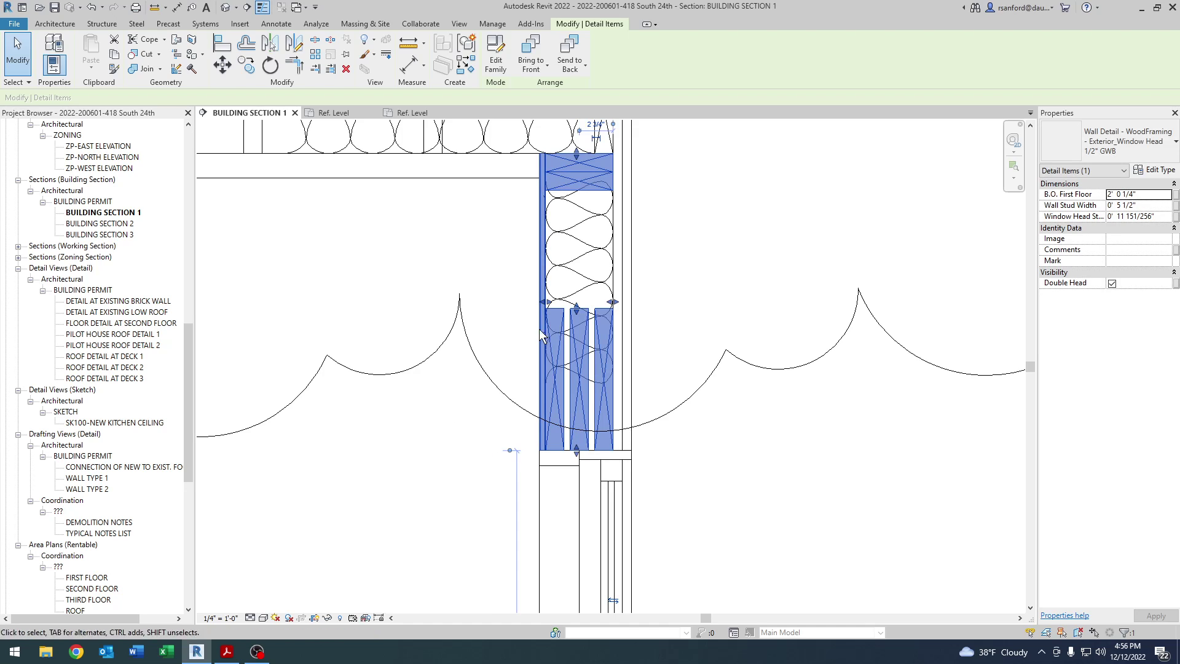
drag(574, 314, 416, 391)
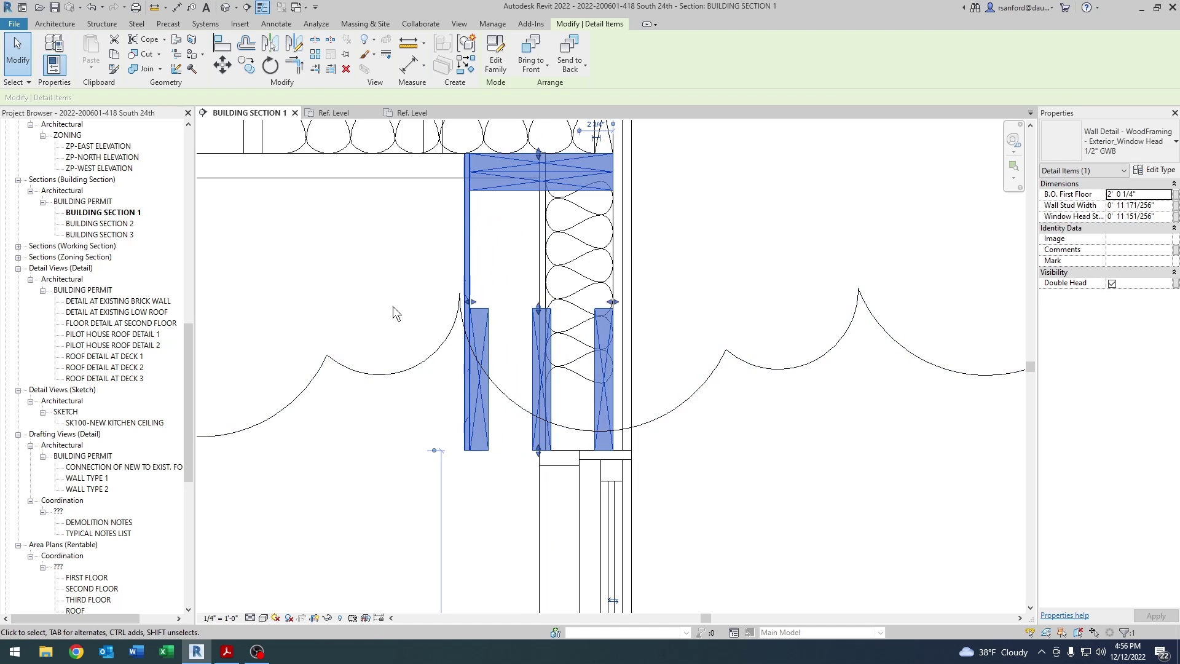
middle_drag(395, 311, 395, 421)
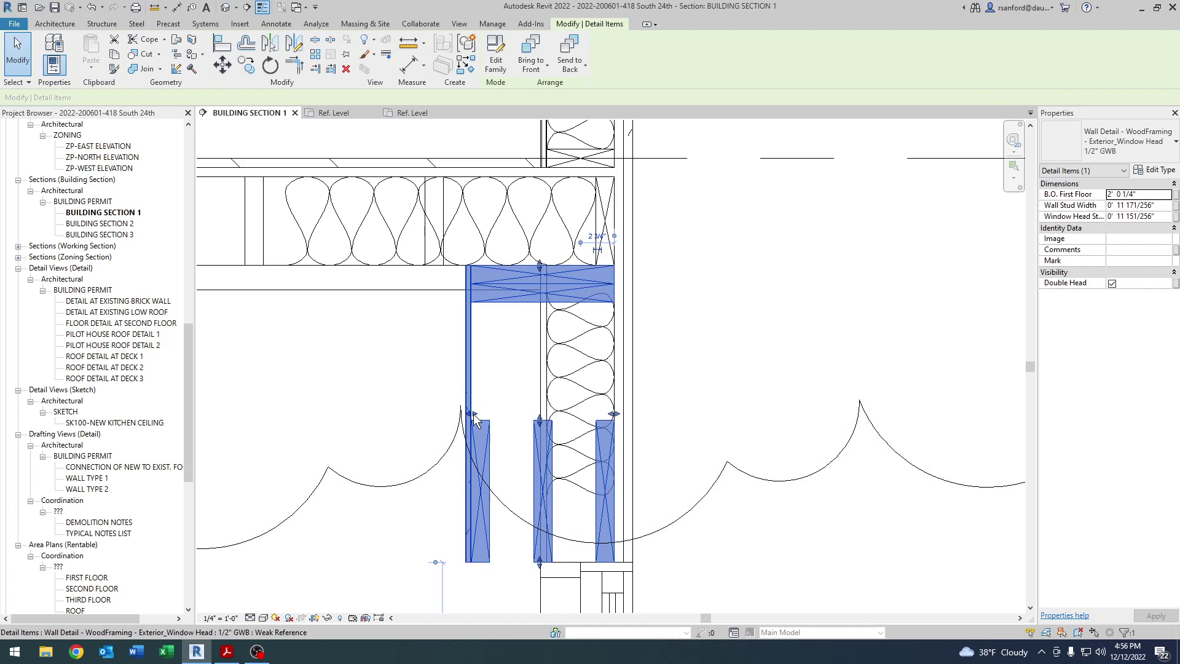
drag(473, 413, 546, 415)
click(452, 429)
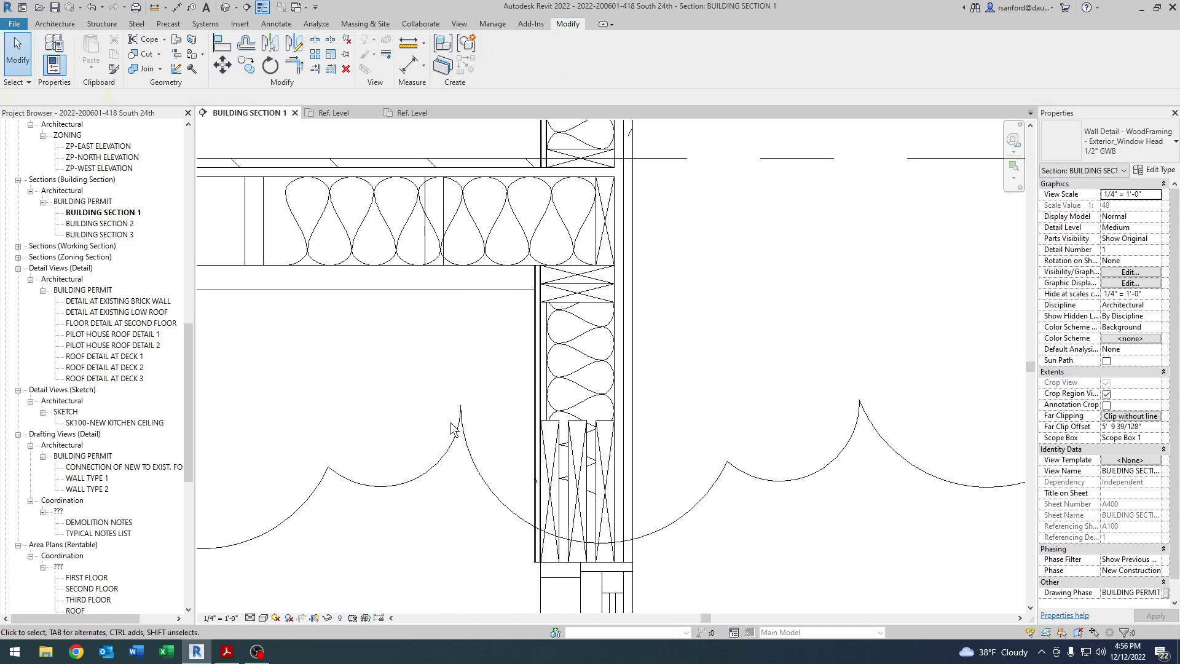